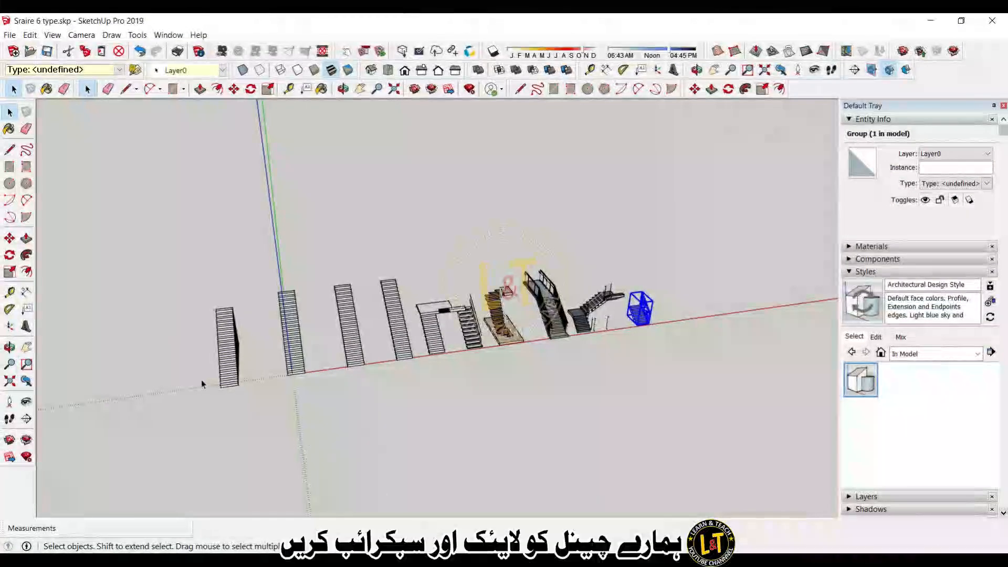
Step: Examine the two solid straight staircases beside the origin, comparing their stepped profiles and side faces
scroll(578, 283, down, 2)
middle_drag(289, 436, 430, 345)
scroll(430, 344, up, 5)
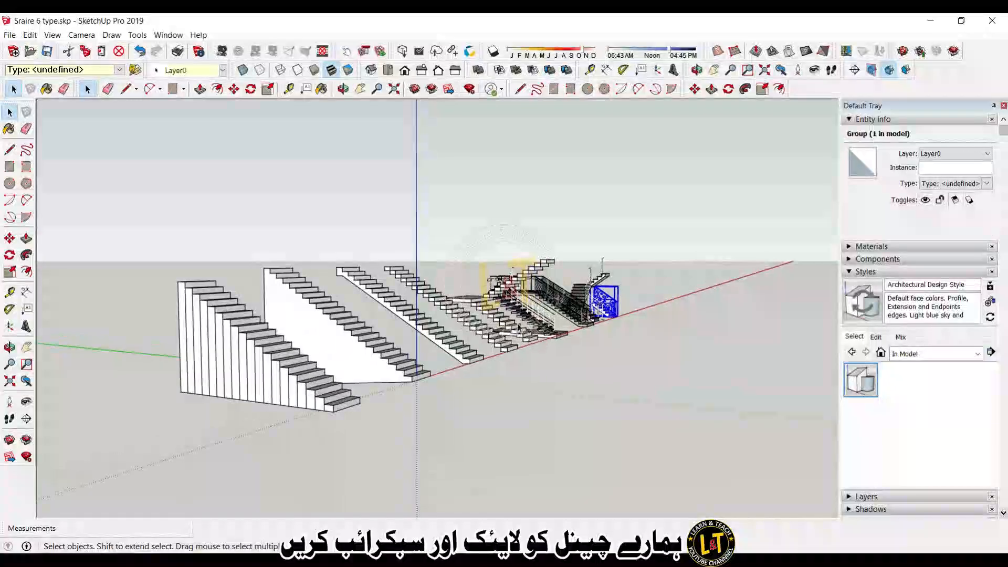
scroll(669, 265, down, 3)
middle_drag(427, 398, 261, 339)
scroll(341, 361, down, 3)
scroll(260, 340, up, 3)
scroll(261, 340, up, 6)
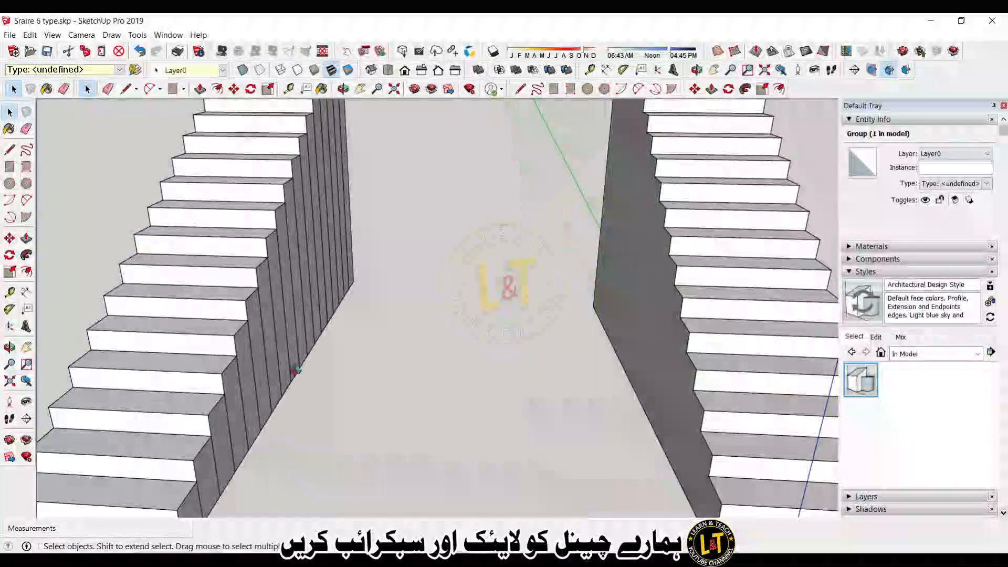
scroll(206, 314, down, 8)
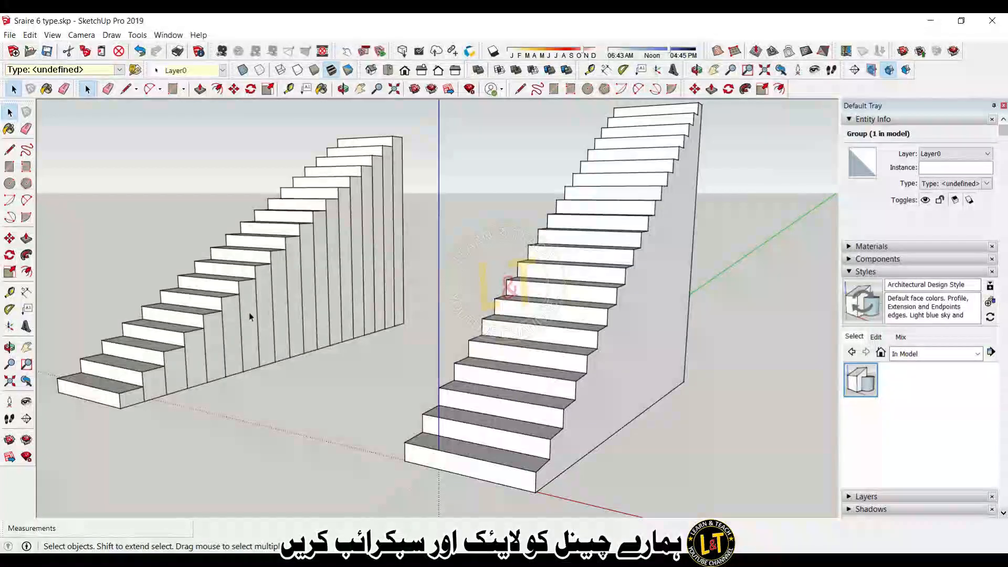
scroll(248, 342, up, 4)
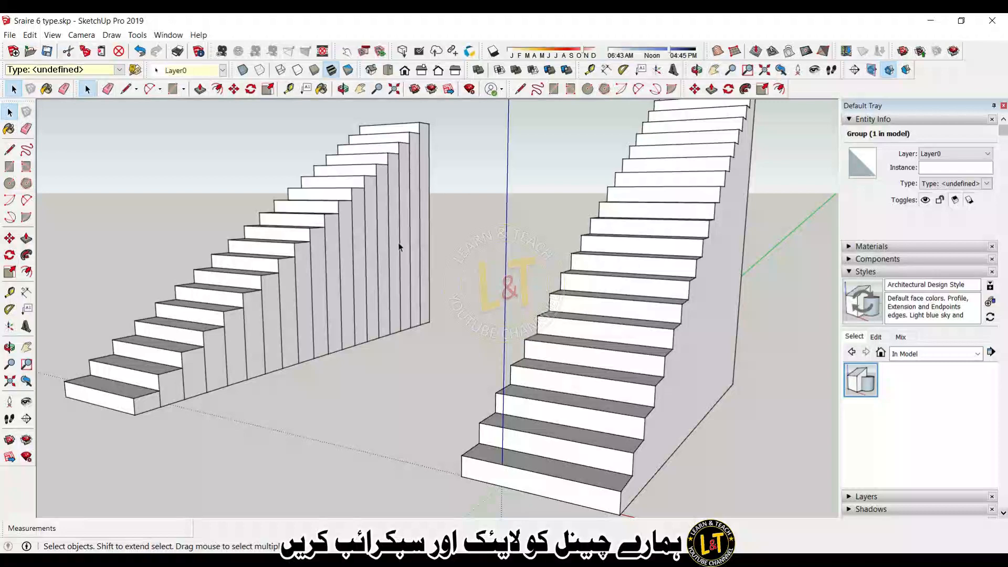
scroll(253, 306, down, 2)
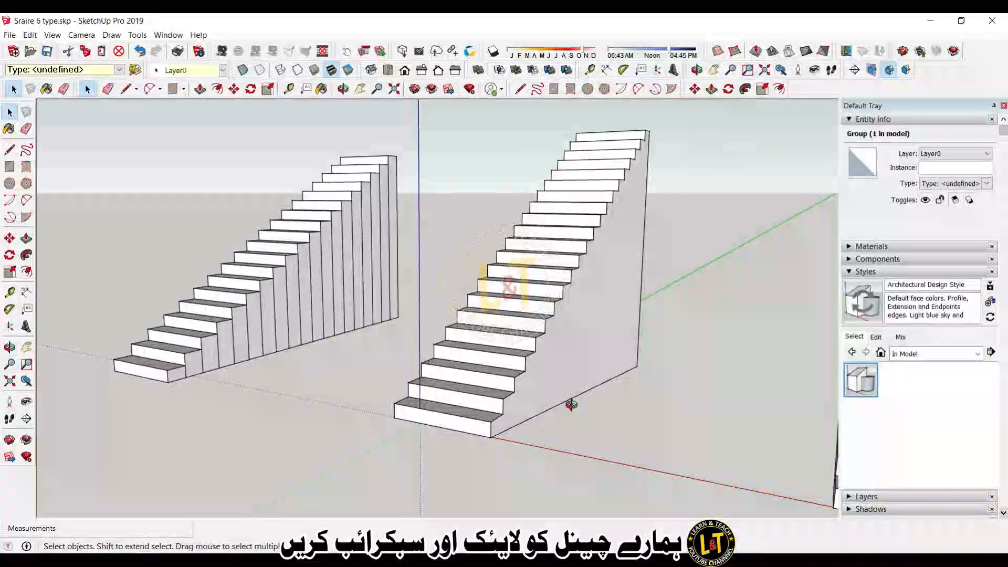
Step: Compare the straight stairs with sloped and stepped undersides against the other staircase types along the red axis
middle_drag(571, 405, 523, 387)
scroll(408, 337, down, 3)
mouse_move(471, 339)
middle_down()
mouse_move(462, 342)
mouse_move(470, 350)
middle_up()
scroll(602, 342, up, 3)
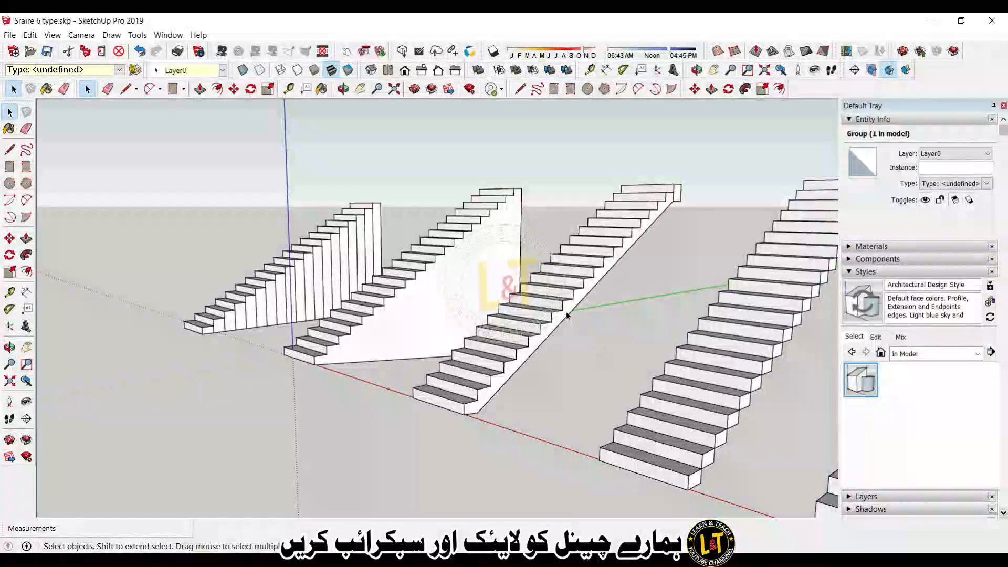
scroll(543, 305, down, 4)
scroll(666, 377, up, 1)
scroll(656, 383, up, 2)
scroll(558, 372, down, 2)
scroll(616, 394, up, 1)
scroll(550, 372, down, 2)
middle_drag(550, 374, 520, 277)
scroll(520, 277, down, 2)
scroll(612, 353, up, 4)
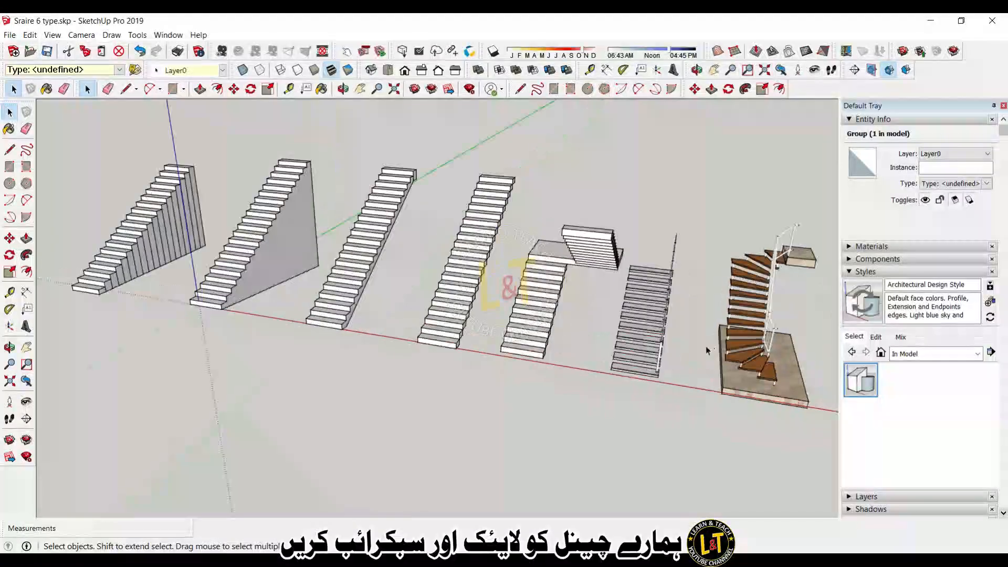
Step: Examine the railed staircases: the open-tread flight, the curved wooden stair, the dark-railed flight and the L-shaped stair
middle_drag(646, 353, 530, 315)
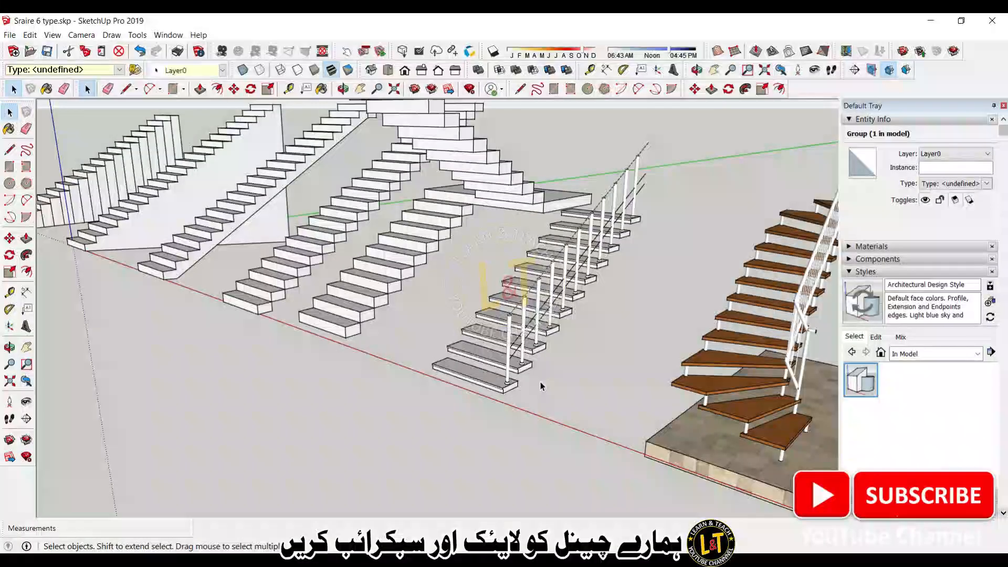
scroll(502, 344, down, 3)
scroll(634, 387, up, 5)
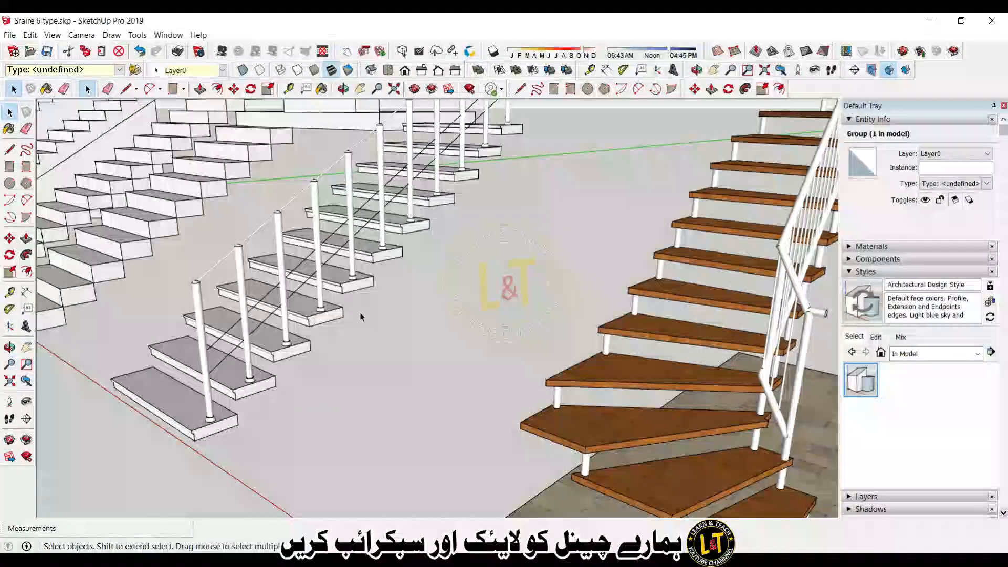
scroll(394, 333, down, 5)
scroll(719, 341, up, 5)
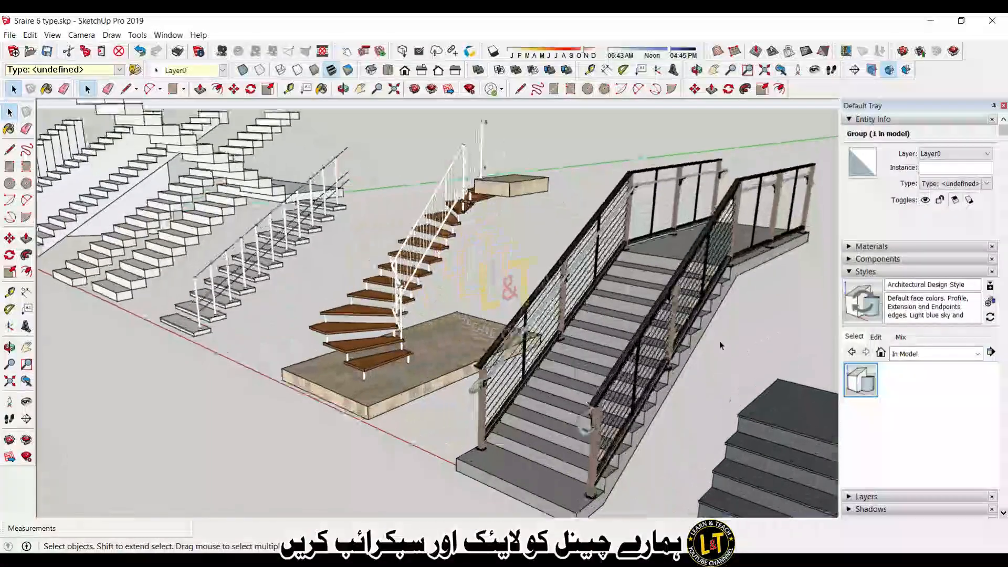
scroll(656, 346, down, 5)
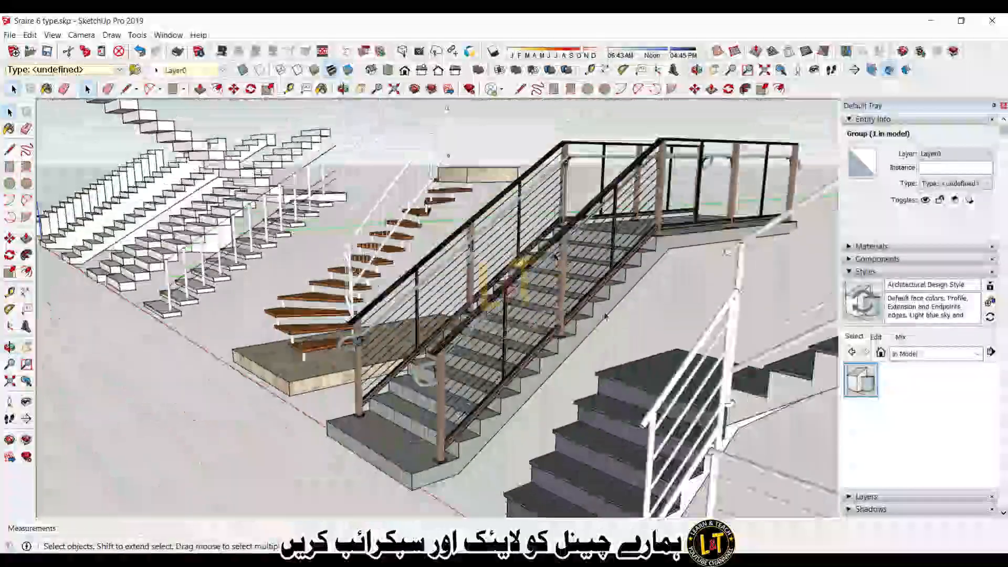
scroll(689, 417, up, 5)
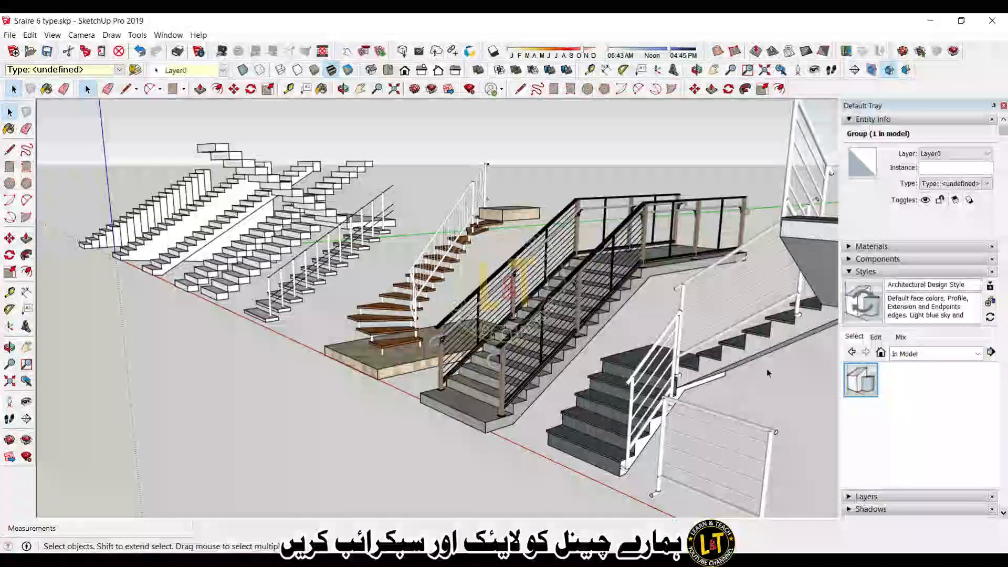
scroll(728, 360, down, 5)
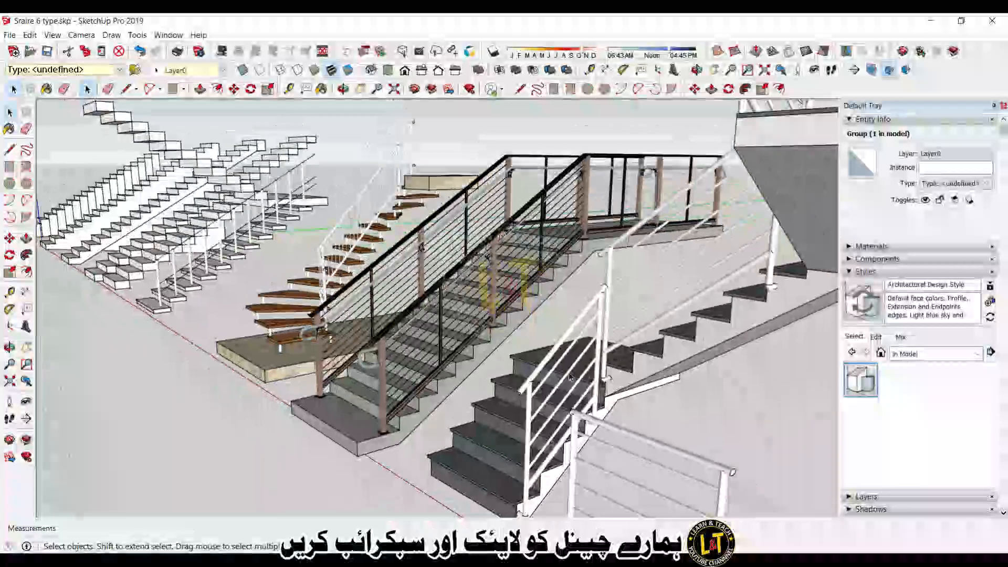
scroll(336, 389, down, 4)
middle_drag(633, 423, 788, 460)
scroll(766, 341, up, 6)
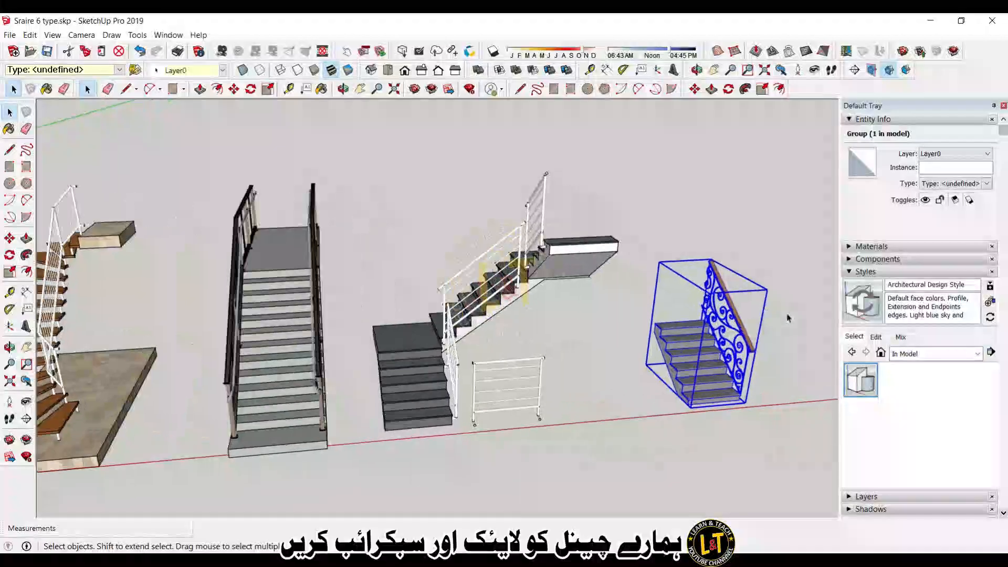
Step: Examine the small staircase with the scrollwork railing and review the whole row of sample stairs
scroll(745, 341, up, 3)
scroll(702, 341, down, 5)
scroll(702, 340, down, 8)
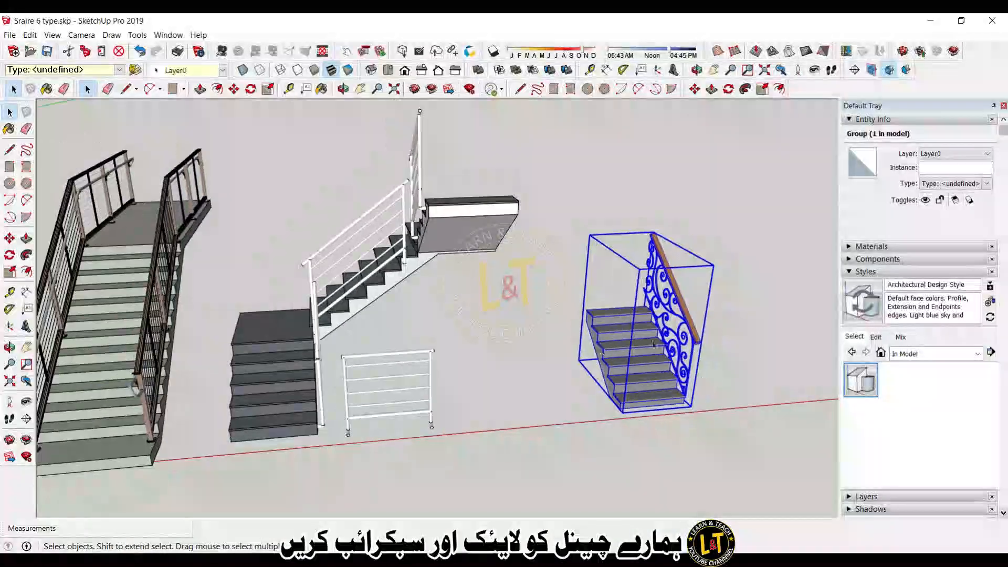
scroll(864, 421, down, 10)
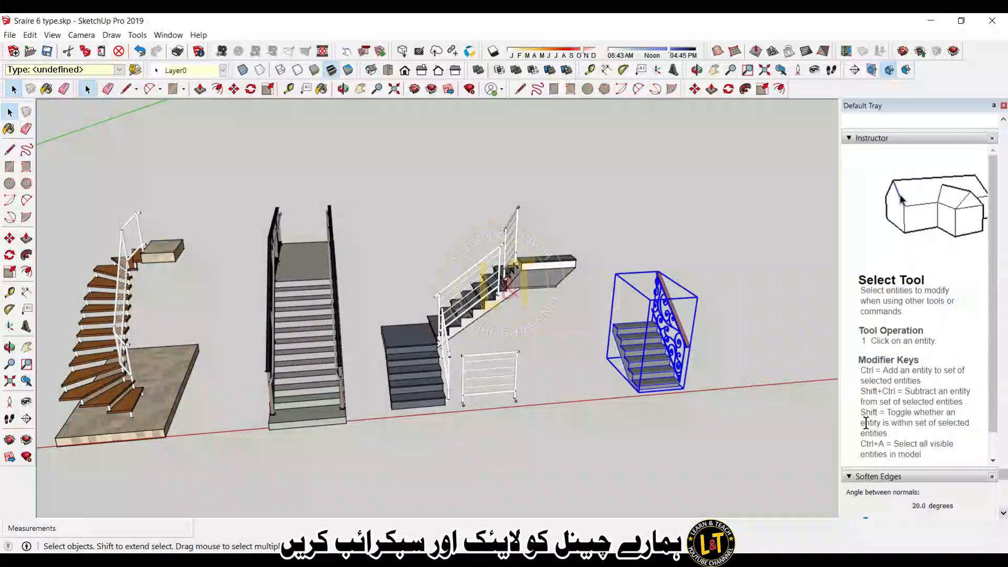
scroll(633, 454, down, 3)
scroll(634, 455, down, 2)
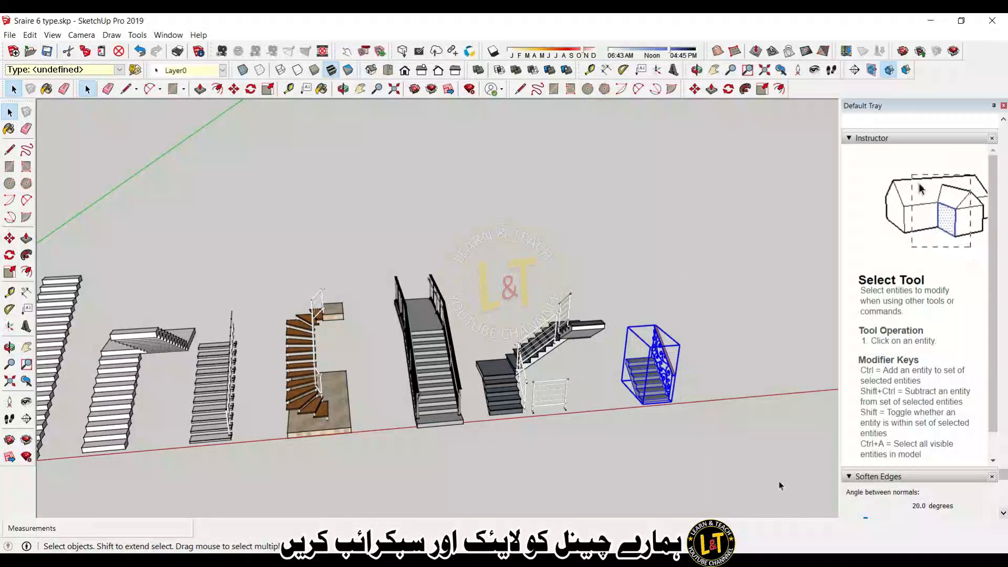
scroll(1004, 196, down, 2)
scroll(607, 229, down, 2)
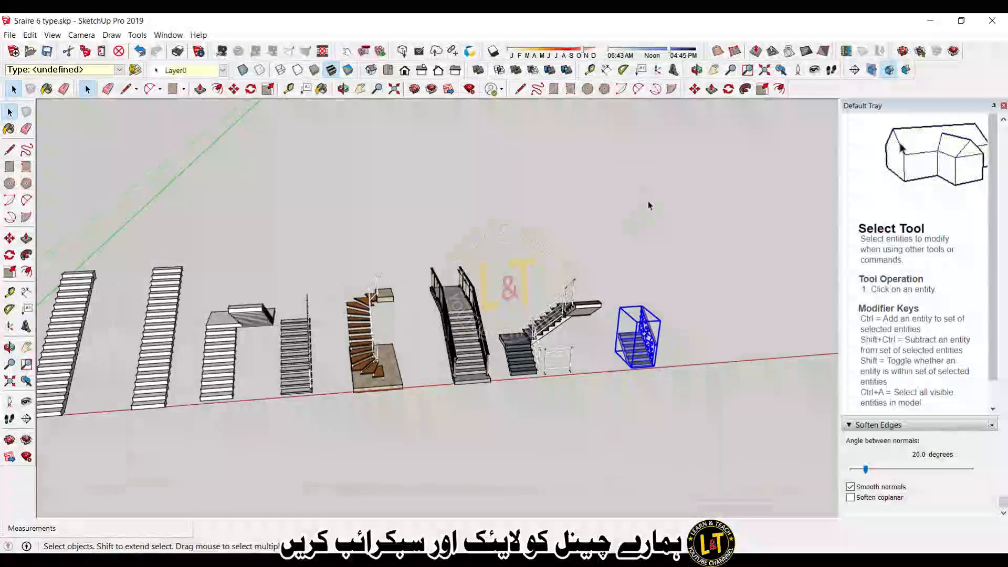
scroll(654, 202, down, 3)
scroll(710, 260, down, 3)
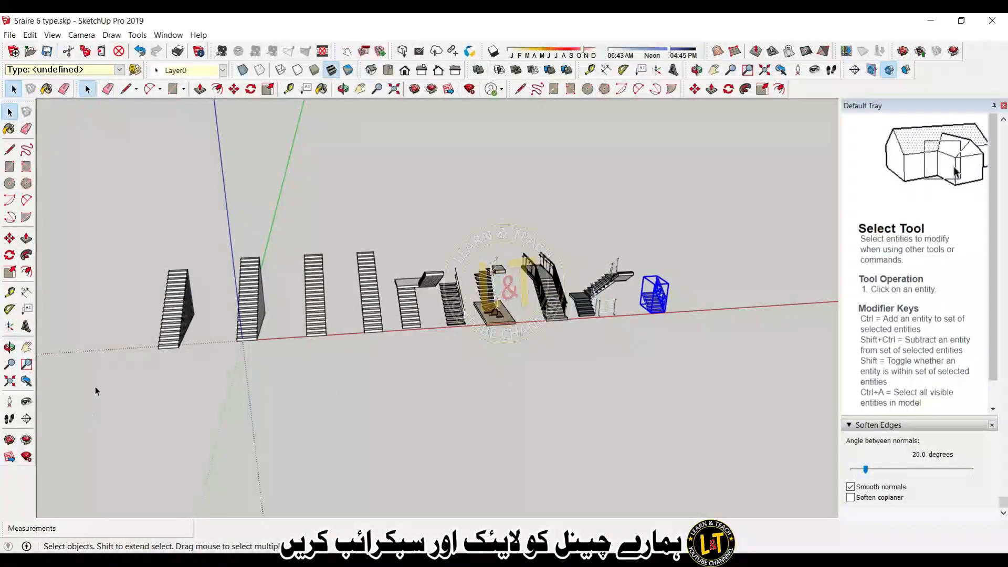
Step: Select all the sample staircases and move them back about 76' along the green axis, clear of the origin
scroll(126, 349, up, 4)
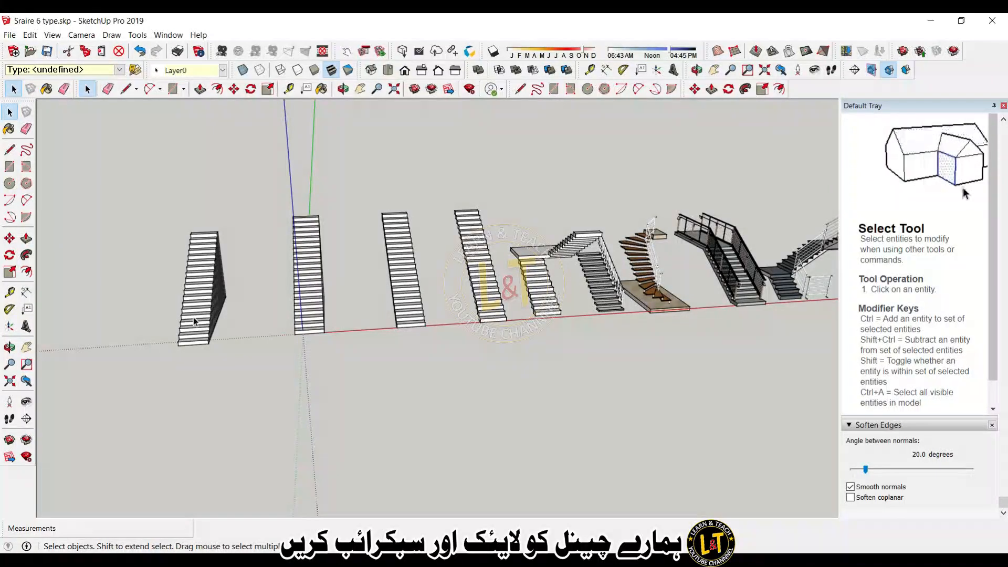
scroll(127, 257, down, 3)
drag(127, 183, 785, 327)
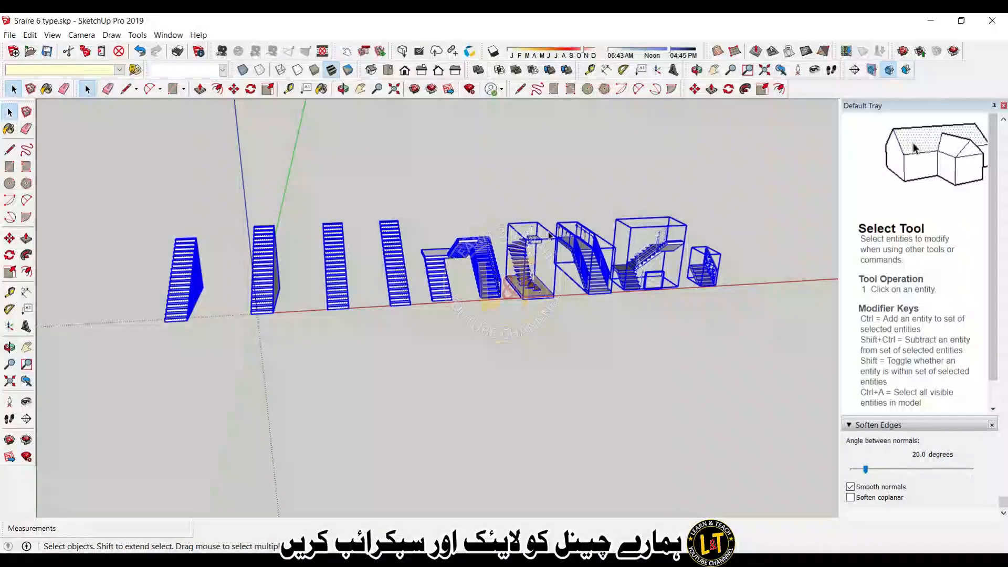
click(693, 90)
scroll(312, 319, down, 2)
click(313, 320)
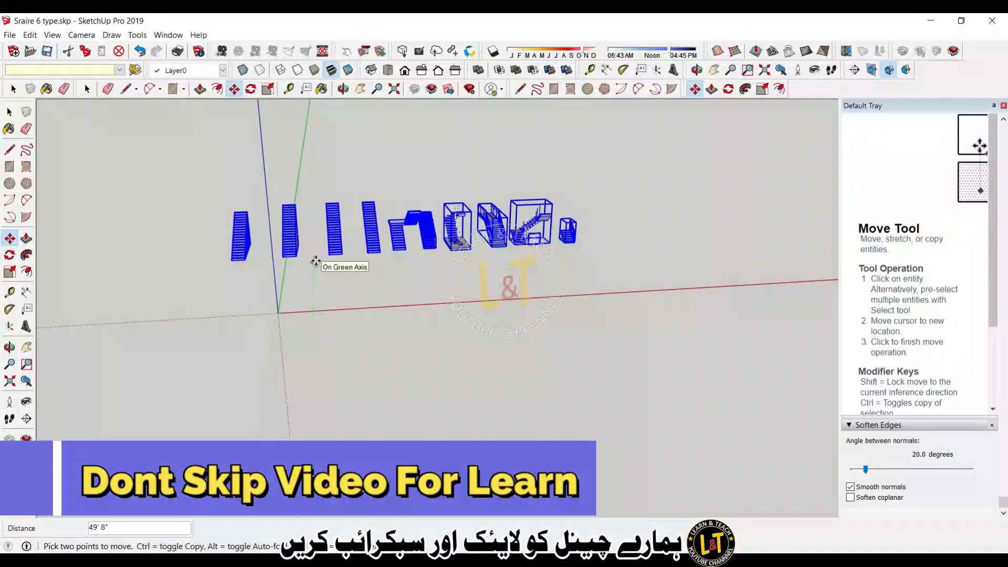
click(315, 235)
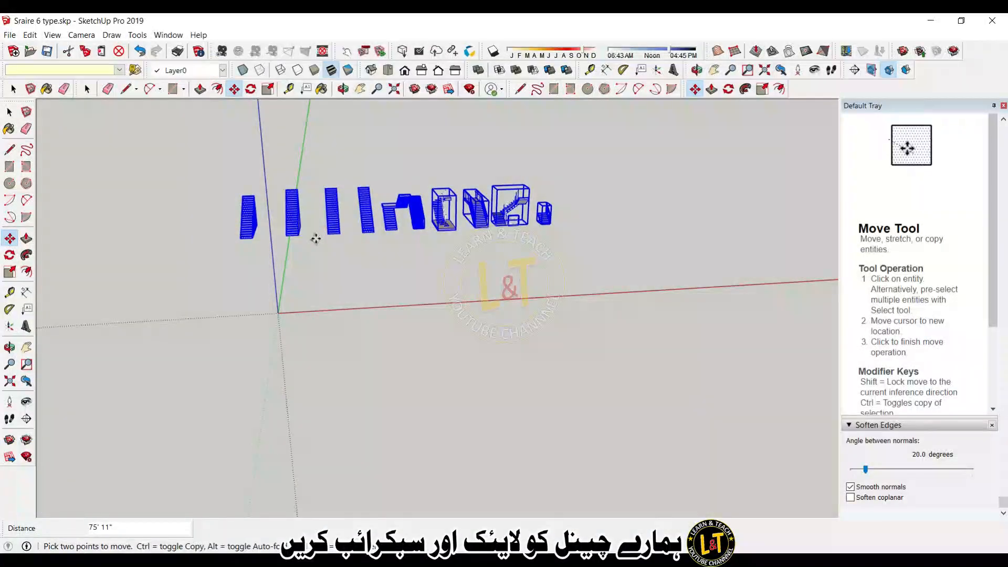
key(space)
Step: Draw a closed rectangle with the Line tool from the origin, 4' along the red axis and 12" deep along the green axis
scroll(274, 285, up, 5)
middle_drag(353, 426, 261, 425)
scroll(613, 298, down, 4)
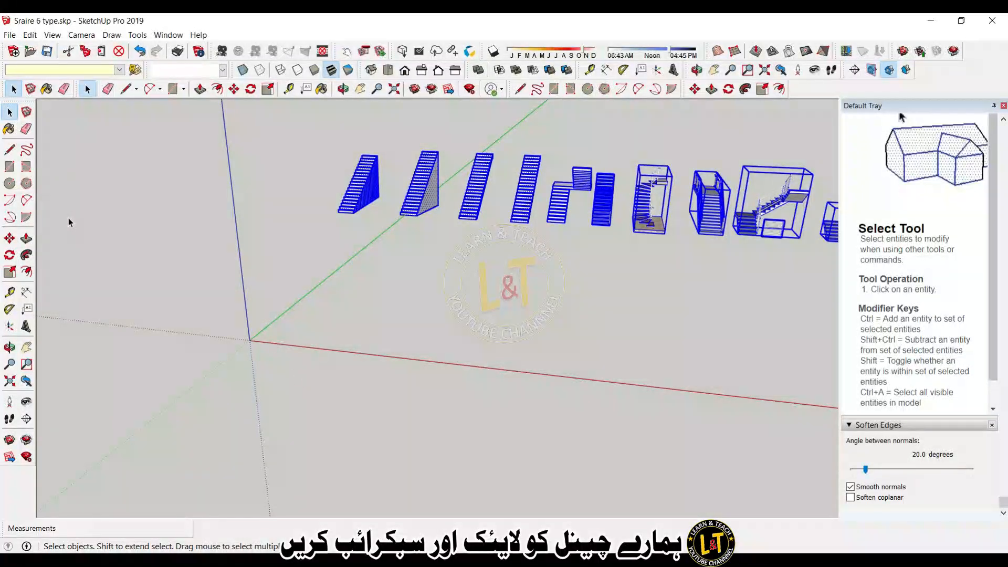
click(9, 166)
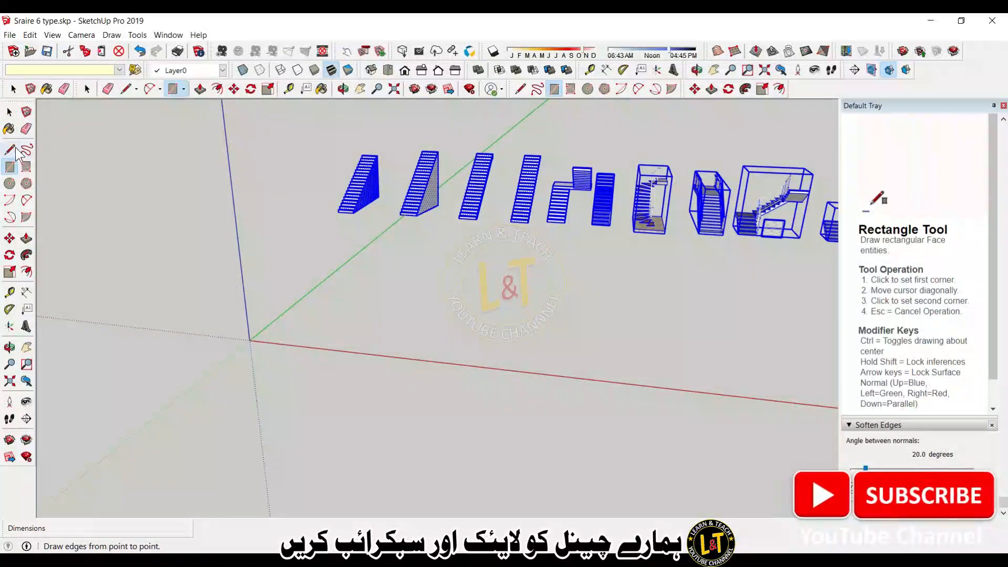
click(9, 149)
click(250, 340)
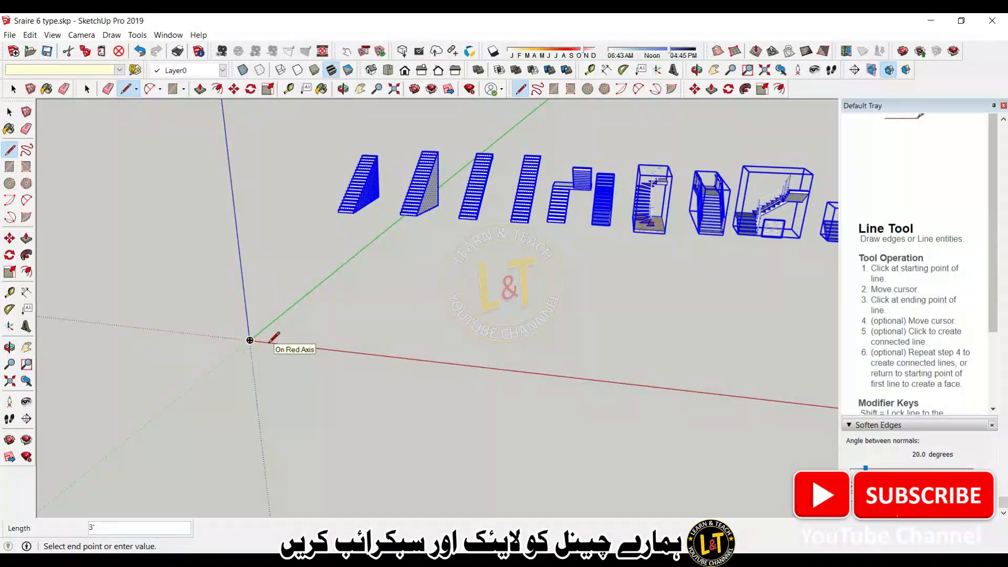
scroll(267, 339, up, 2)
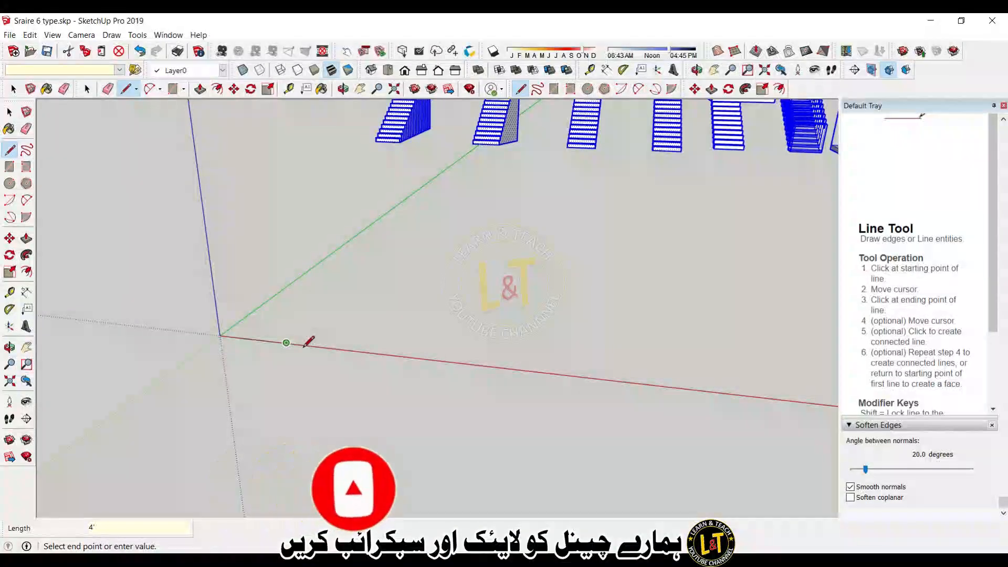
scroll(304, 341, up, 2)
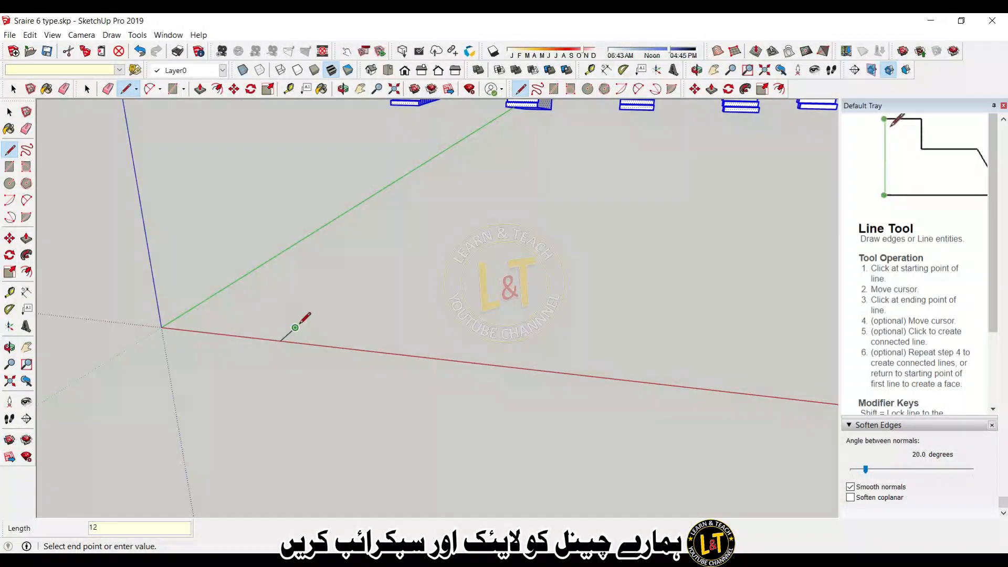
click(181, 315)
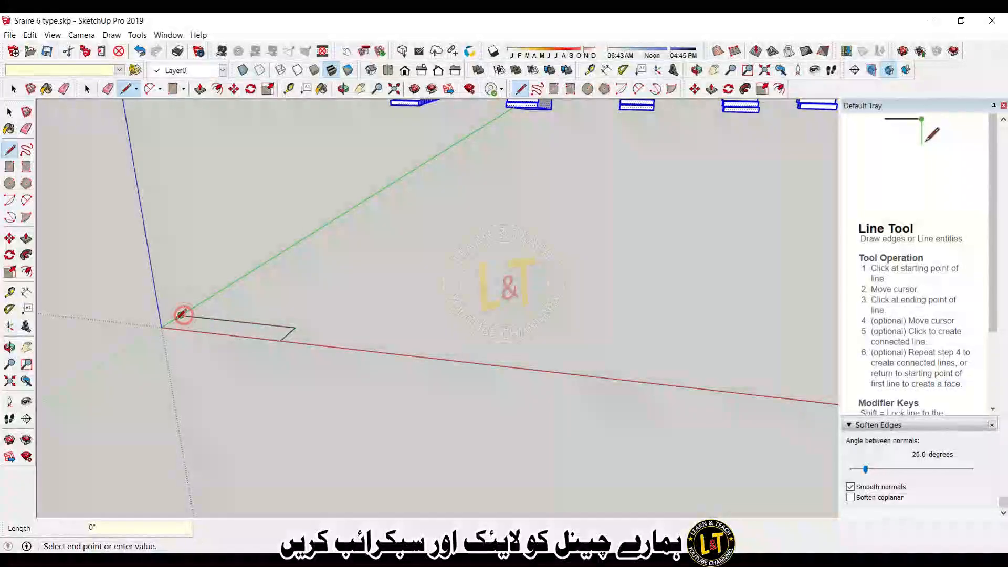
click(161, 327)
scroll(180, 310, up, 1)
middle_drag(180, 310, 229, 423)
scroll(230, 422, down, 5)
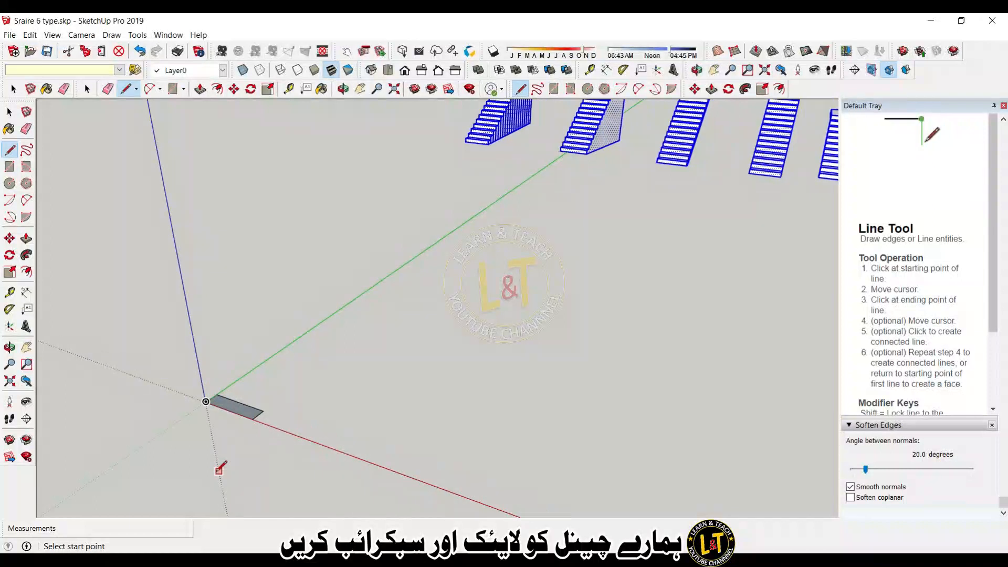
key(space)
Step: Extrude the rectangular face at the origin upward 7" with Push/Pull to form the first stair step
scroll(243, 433, up, 2)
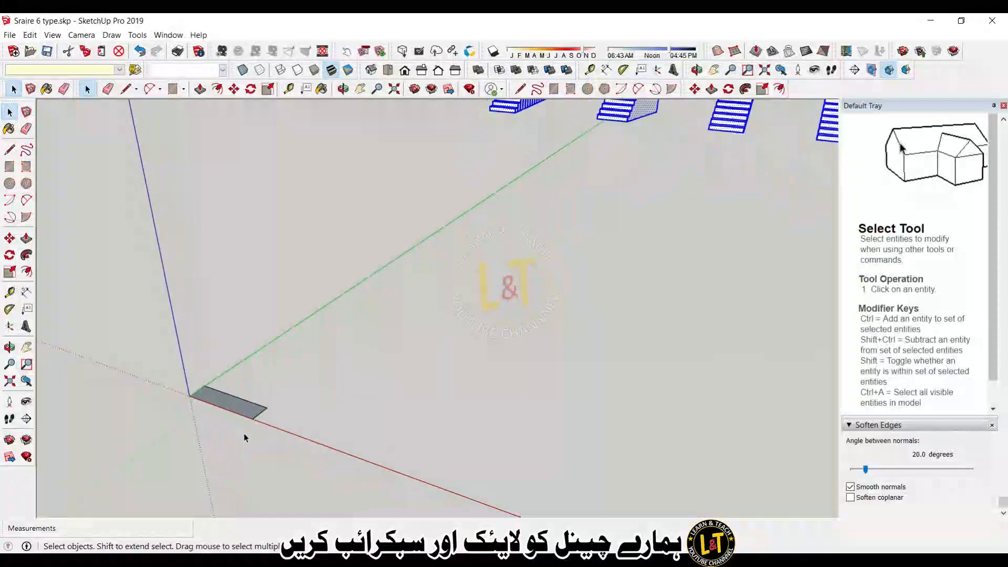
click(244, 419)
scroll(247, 417, up, 2)
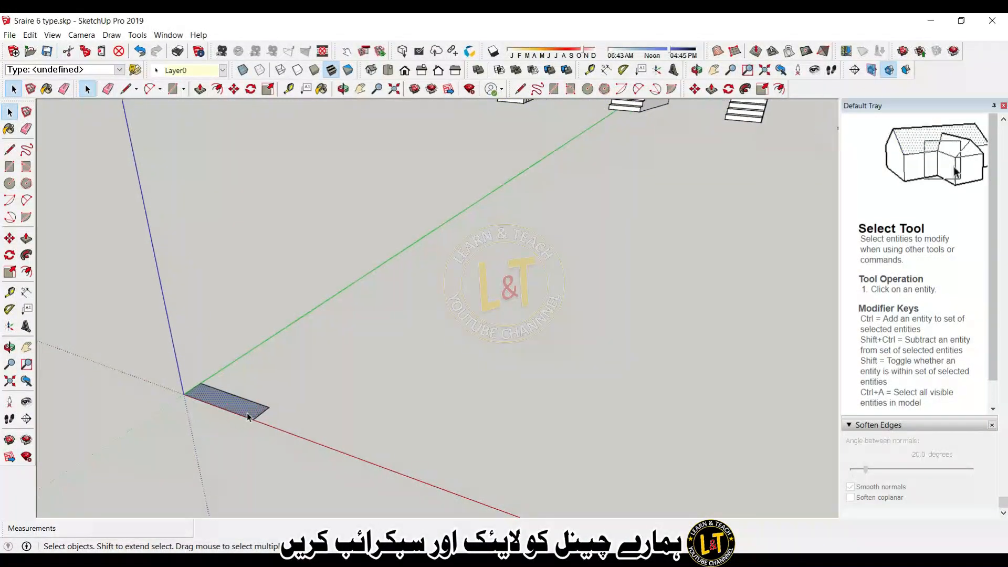
key(p)
click(246, 417)
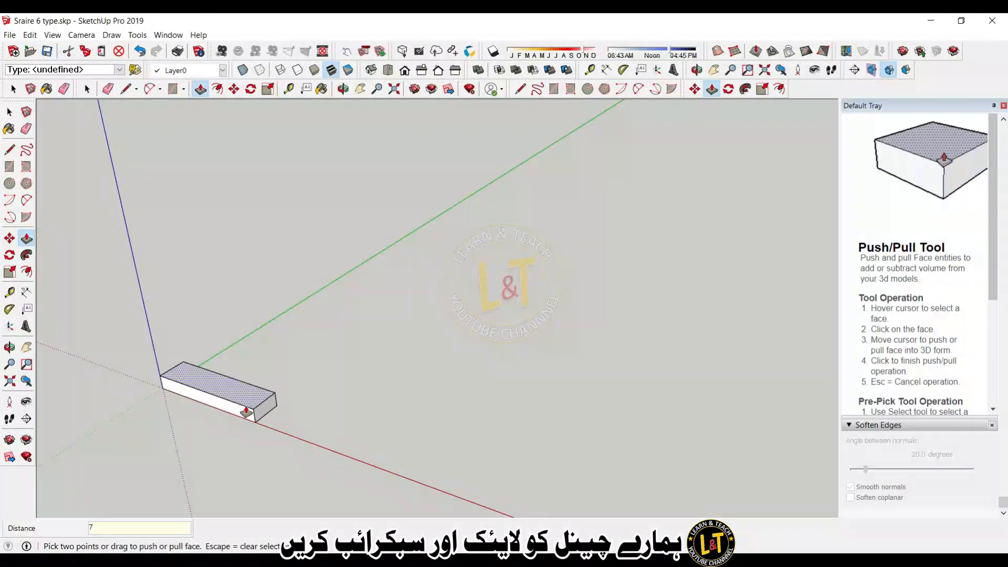
click(246, 411)
scroll(273, 400, down, 1)
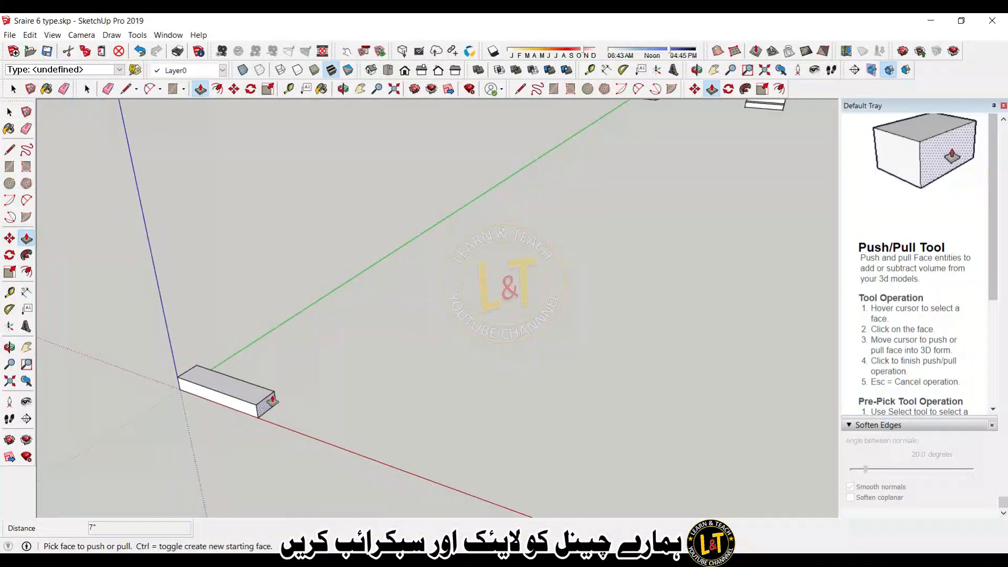
middle_drag(247, 419, 261, 426)
scroll(275, 386, up, 1)
scroll(305, 425, down, 1)
scroll(300, 422, down, 2)
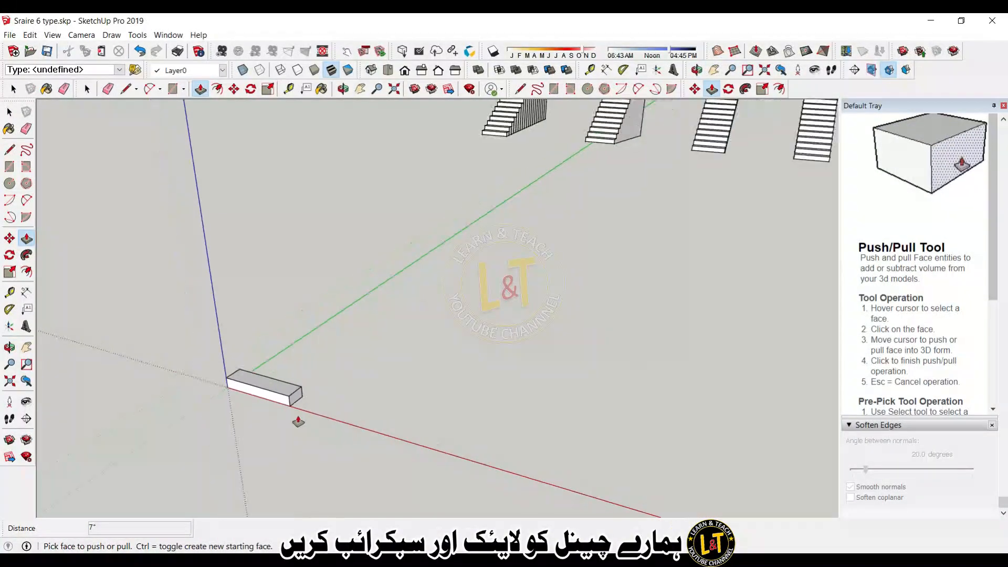
Step: Select the whole step block and copy it 1' along the green axis so the copy adjoins its back edge
scroll(278, 389, up, 2)
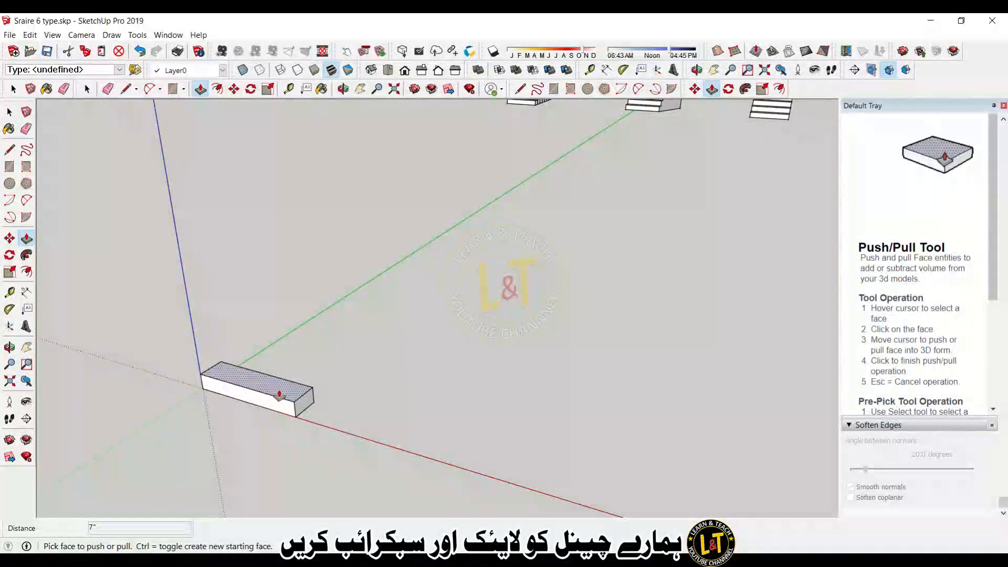
key(space)
triple_click(280, 404)
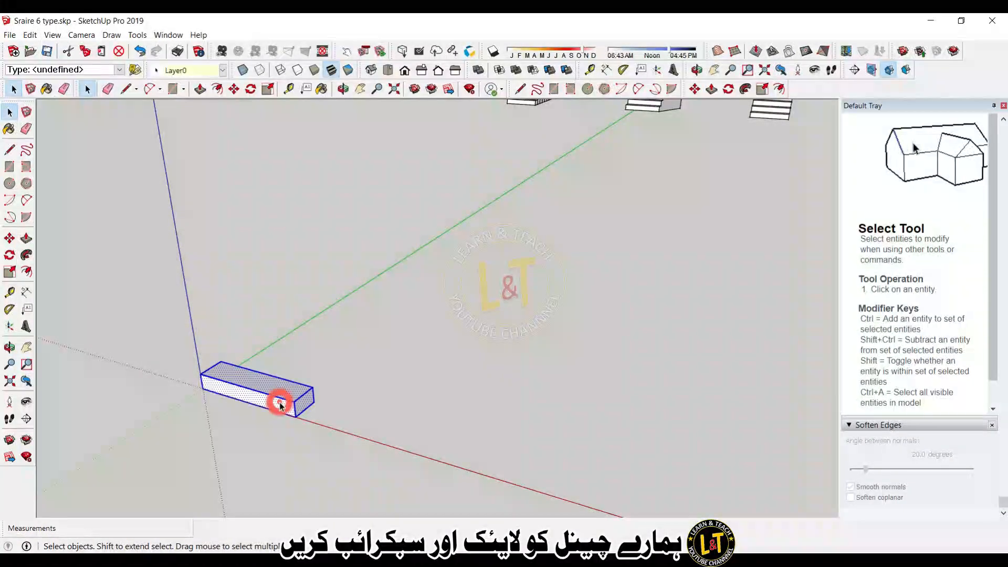
middle_drag(297, 405, 254, 405)
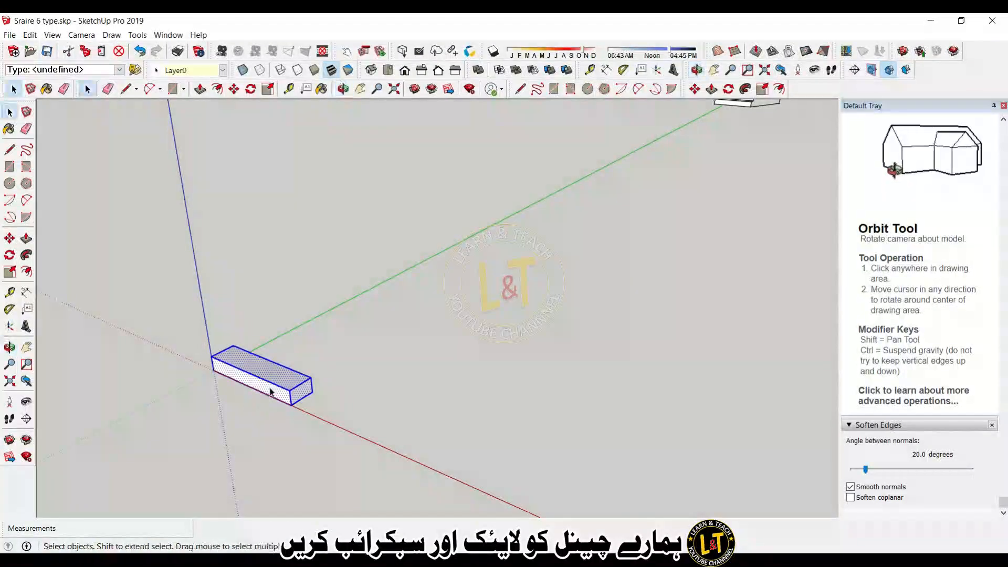
scroll(272, 392, up, 2)
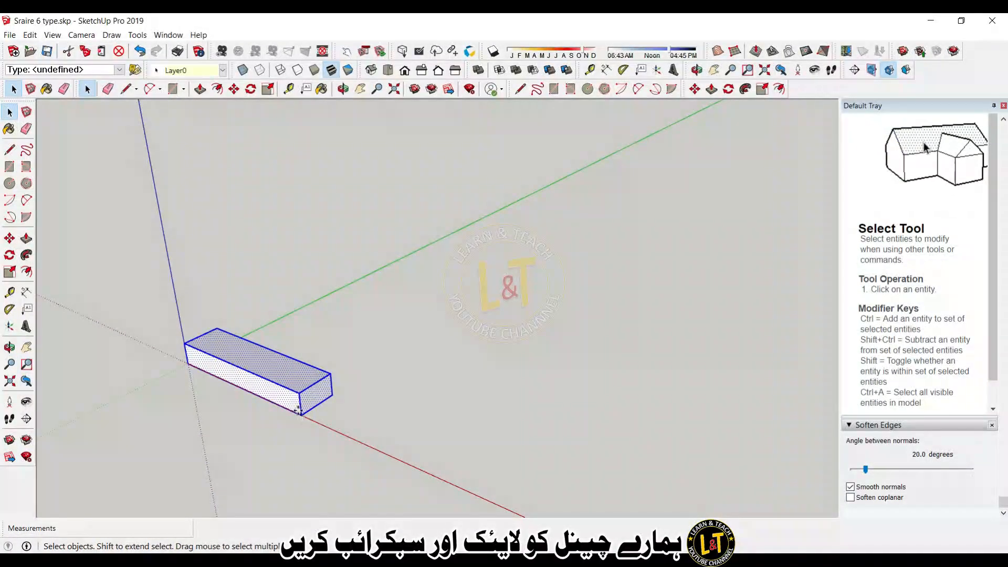
key(m)
click(301, 415)
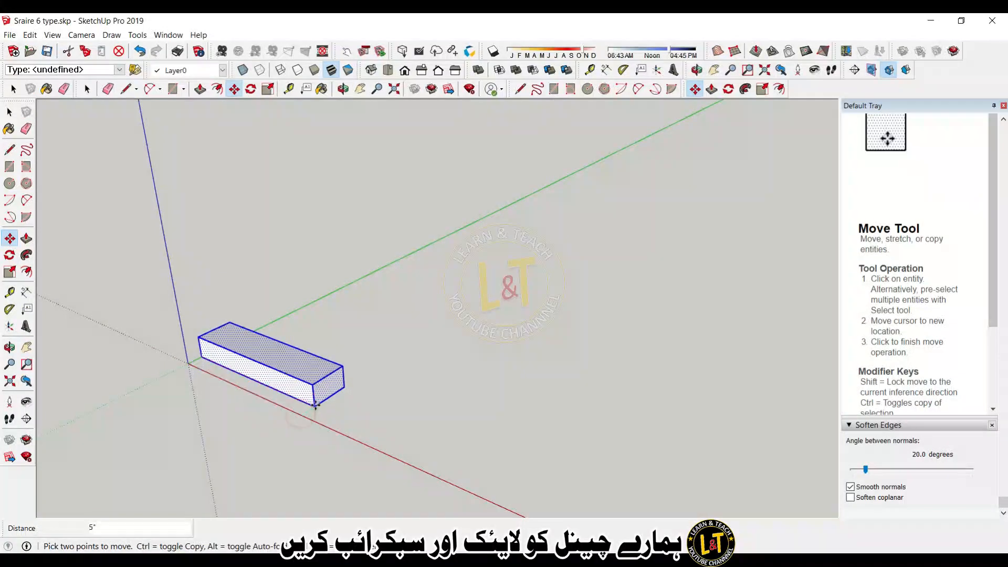
key(ctrl)
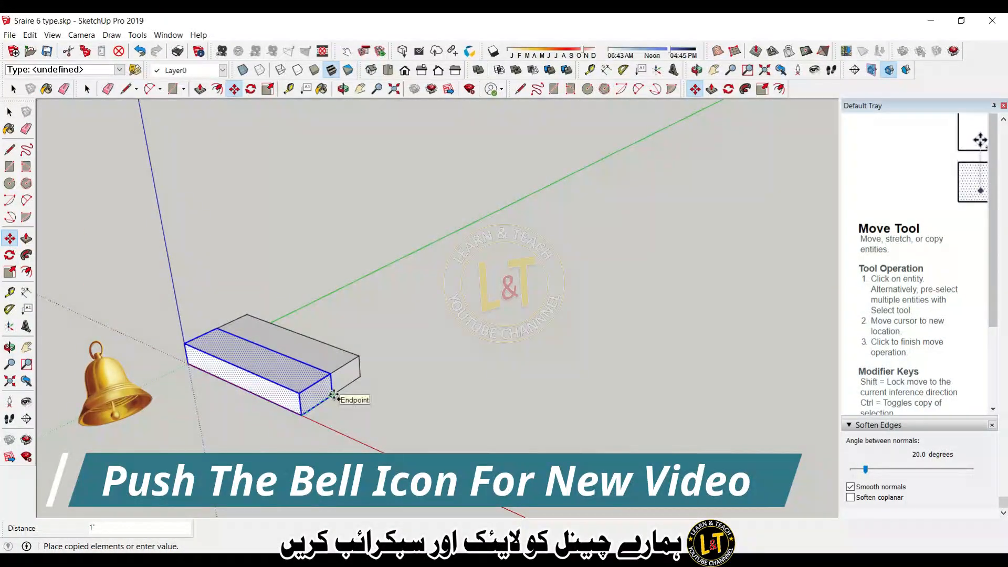
click(332, 395)
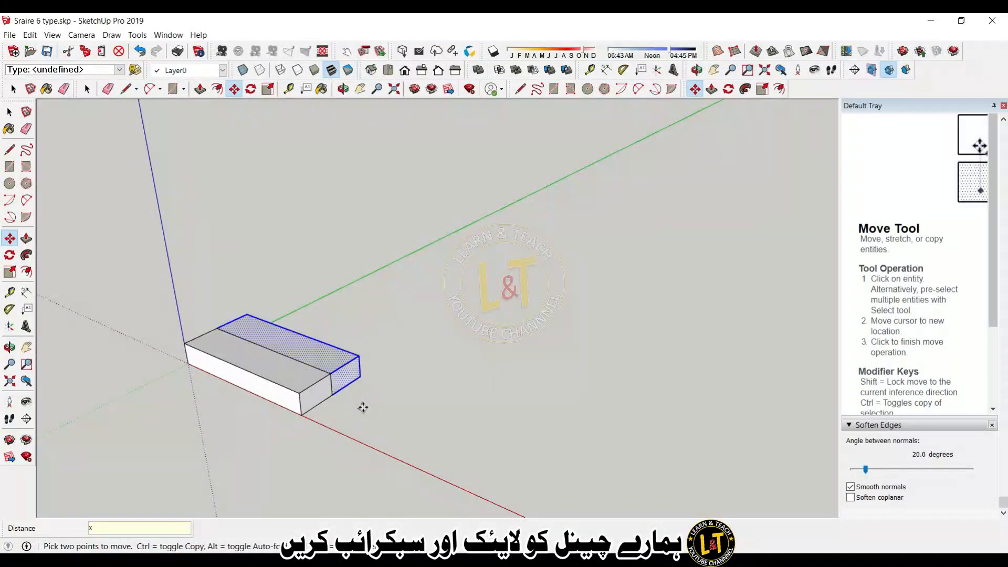
Step: Array the copied block 20 times along the green axis to form a continuous row
text(20)
key(Return)
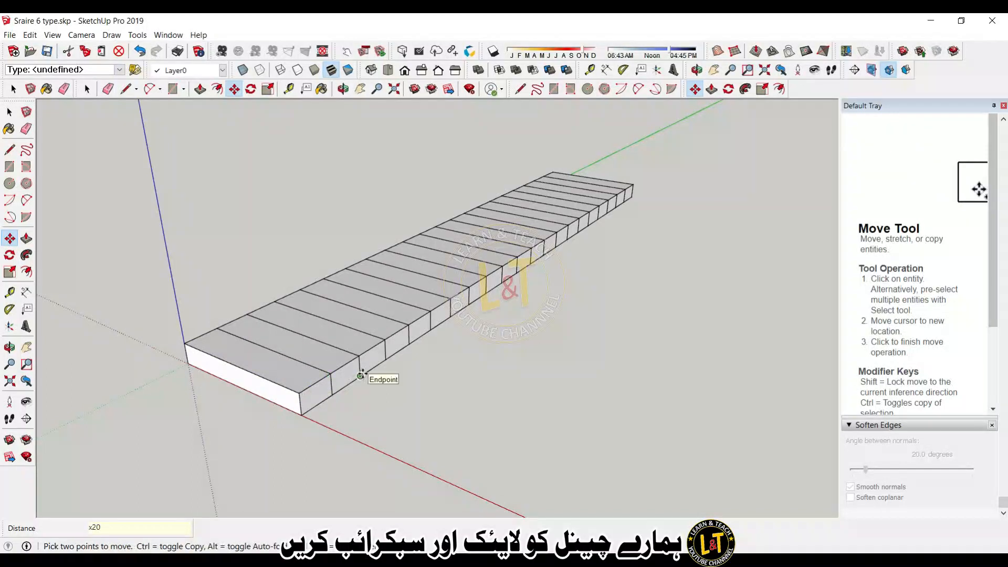
key(Escape)
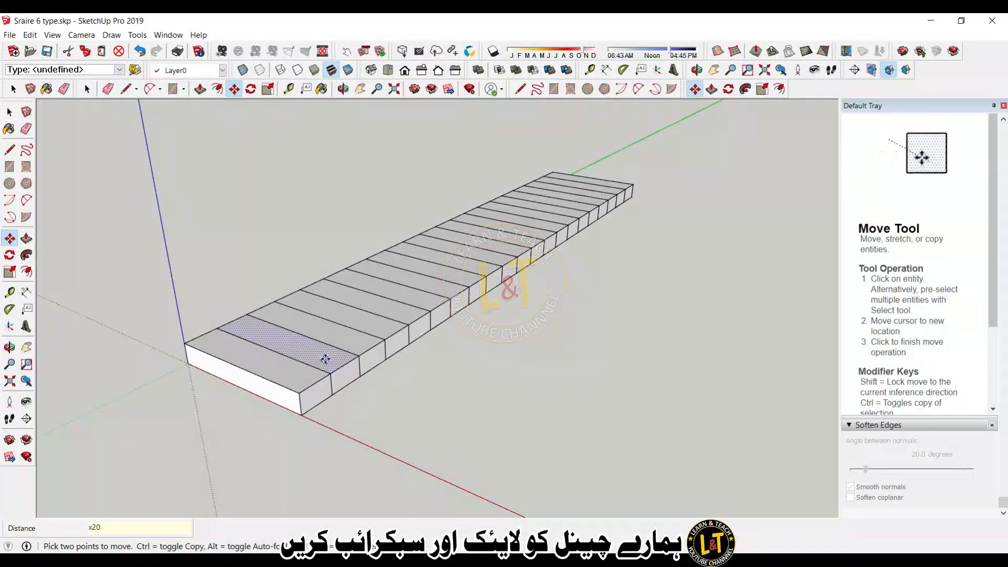
scroll(324, 361, up, 1)
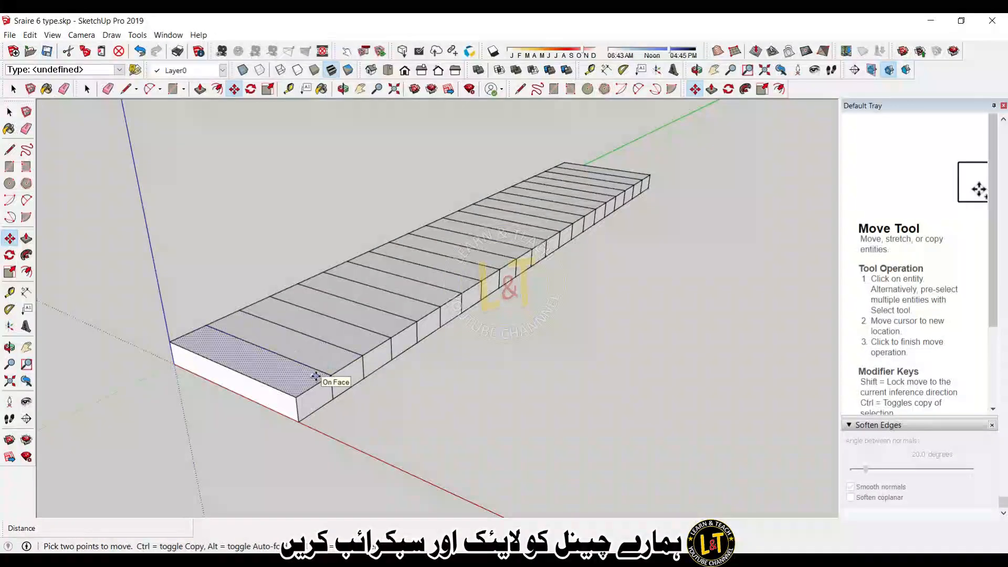
scroll(315, 388, down, 1)
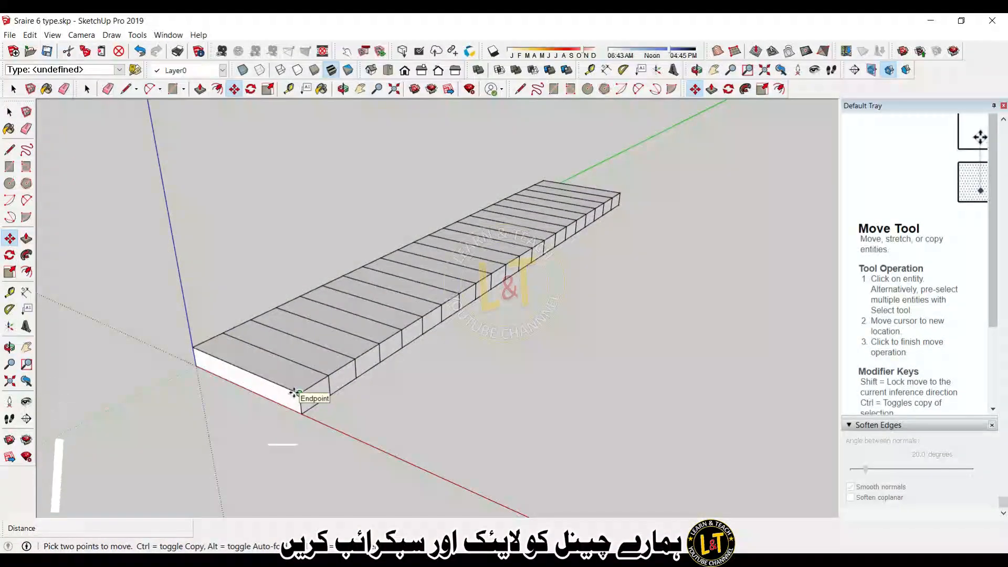
scroll(315, 368, up, 1)
key(space)
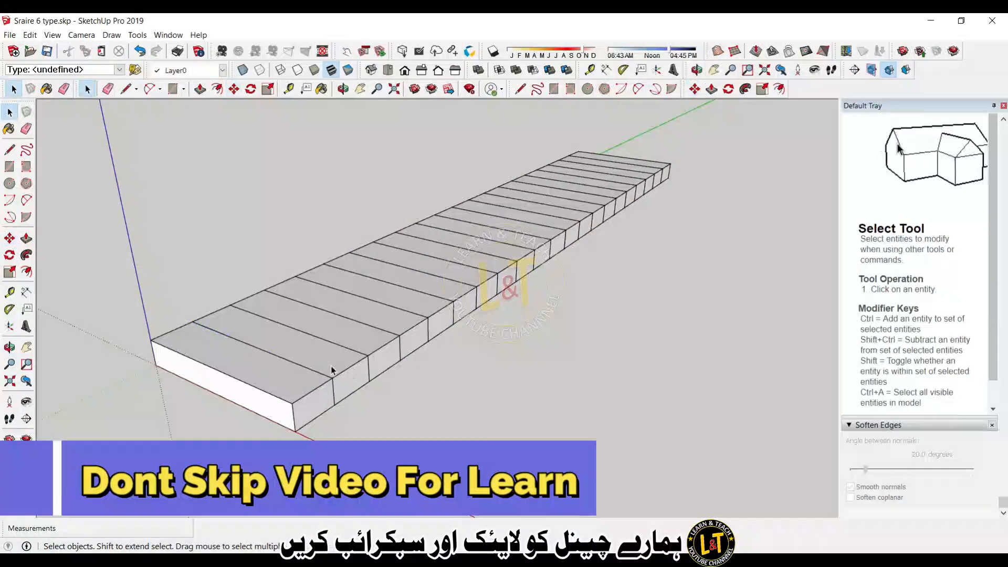
key(p)
click(333, 362)
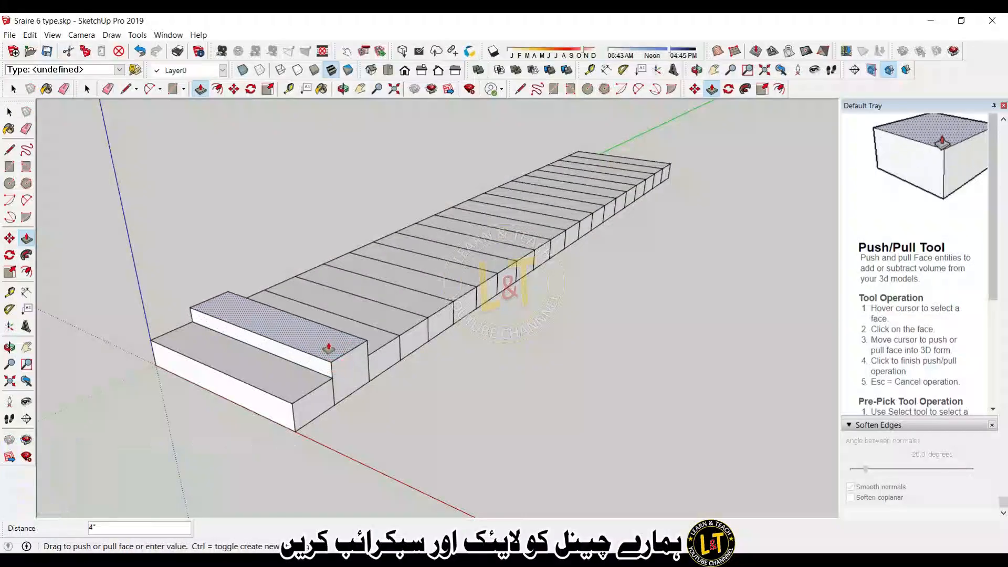
click(327, 344)
double_click(327, 344)
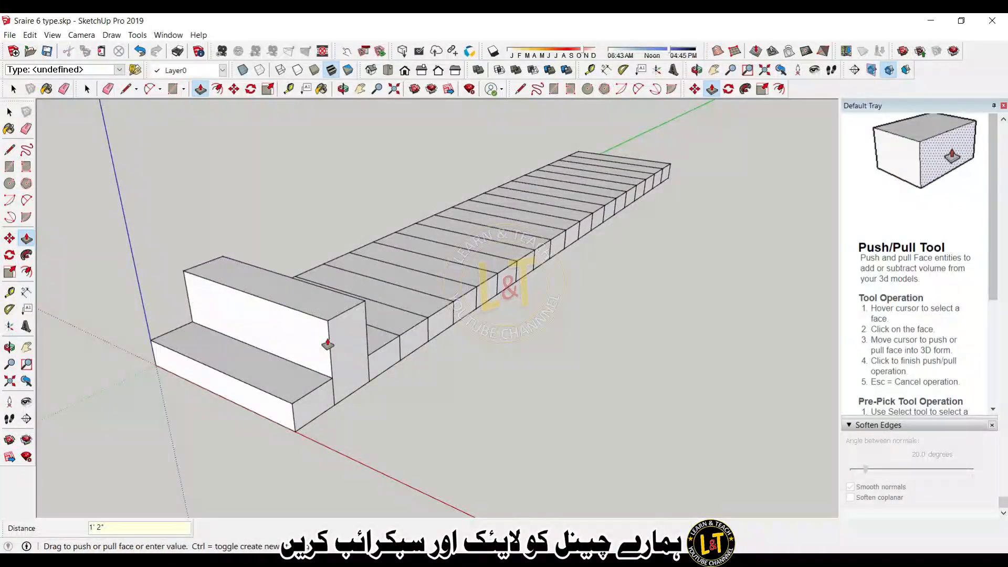
click(373, 342)
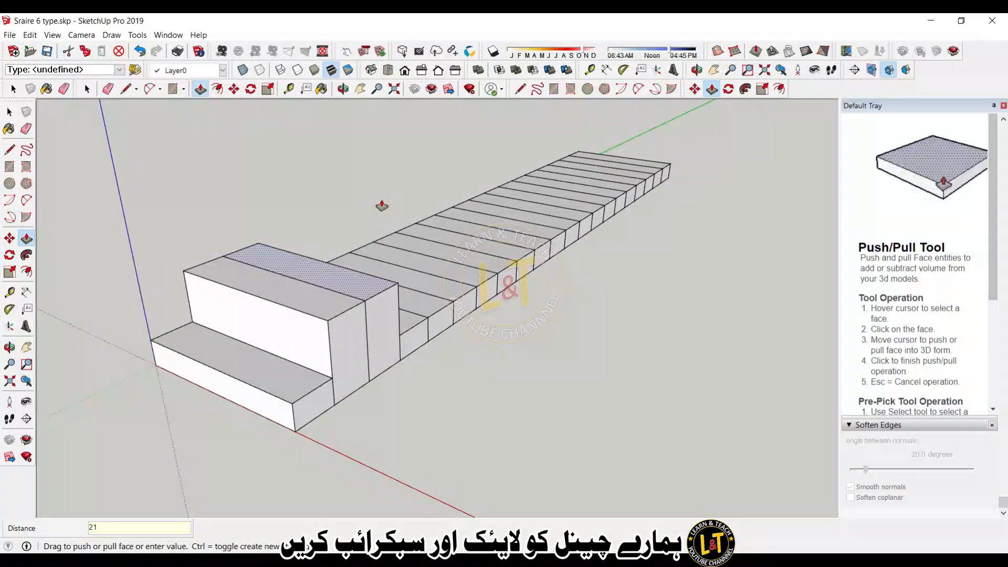
click(346, 275)
key(ctrl+z)
key(ctrl+z)
key(ctrl+z)
key(ctrl+z)
Step: Raise the top of the second block in the row 7" with Push/Pull
click(332, 367)
click(329, 341)
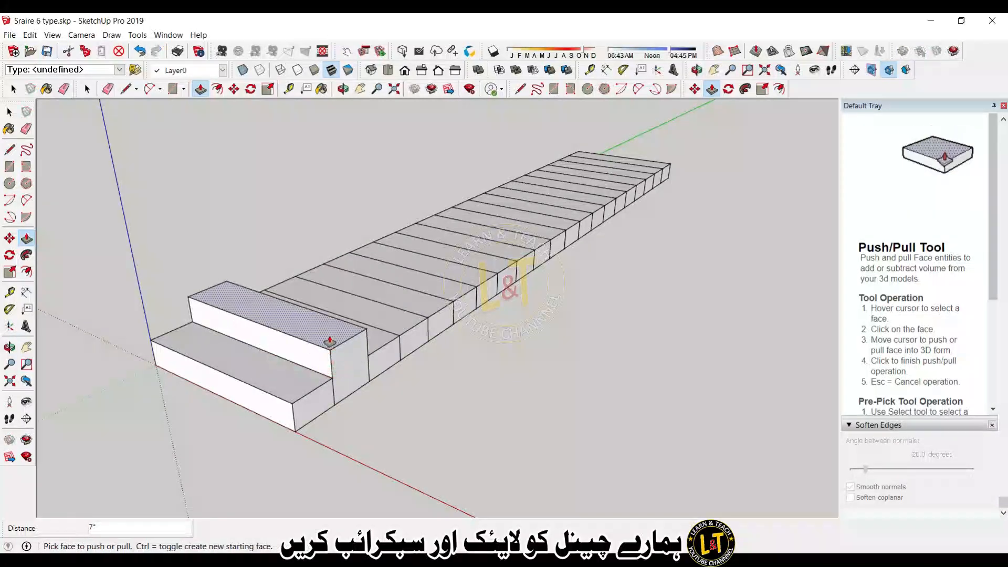
click(330, 341)
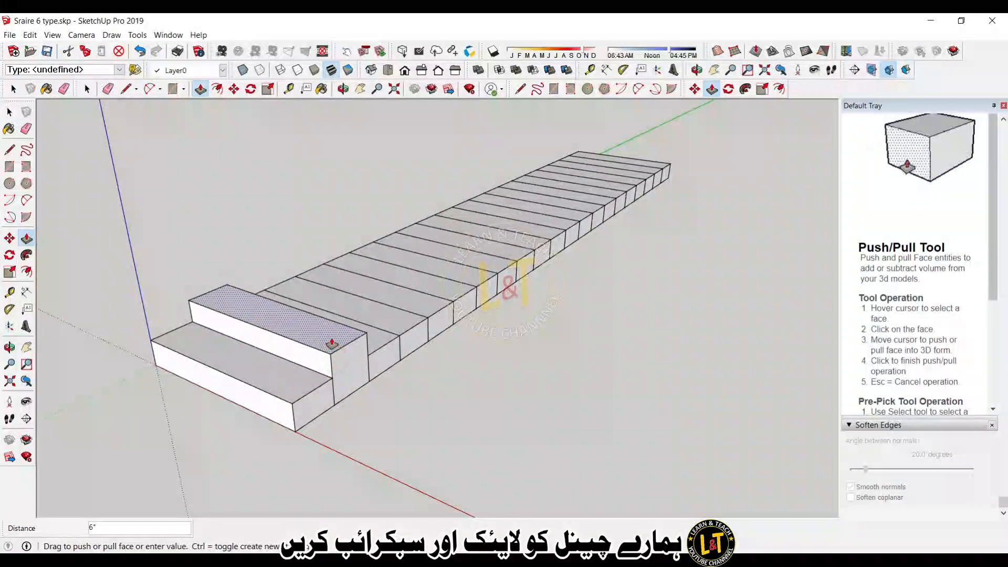
click(334, 340)
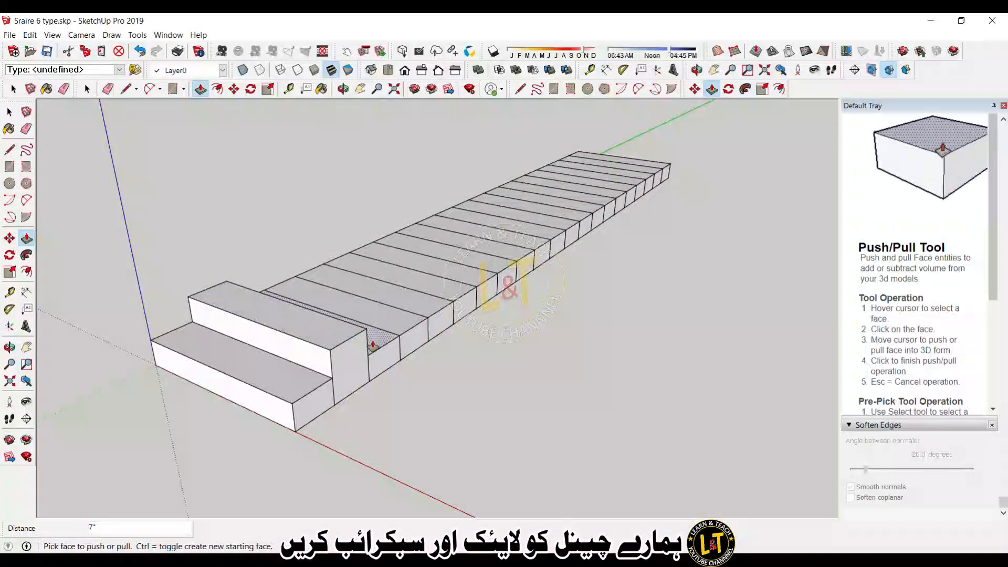
Step: Raise the third and fourth blocks with Push/Pull, each tread 7" above the one before
double_click(378, 336)
mouse_move(379, 336)
middle_down()
mouse_move(331, 342)
mouse_move(367, 330)
middle_up()
click(367, 329)
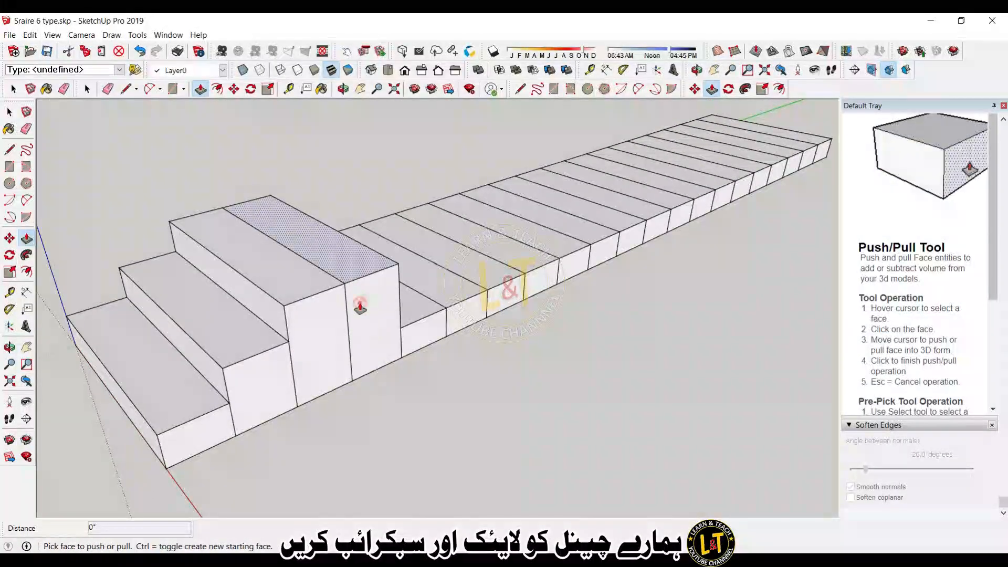
click(408, 223)
key(ctrl+z)
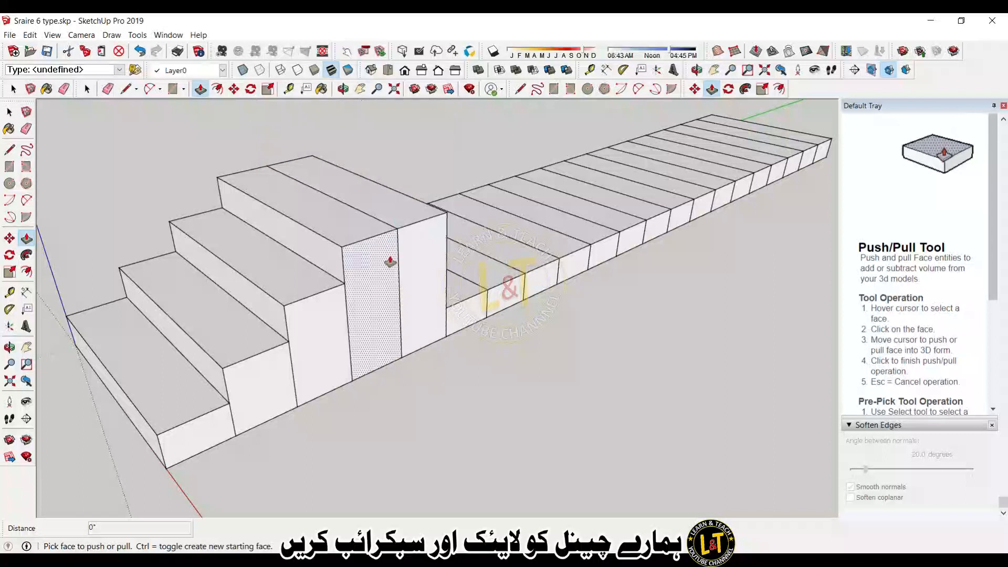
Step: Raise the fifth, sixth and seventh blocks with Push/Pull, keeping a 7" rise between successive treads
scroll(389, 261, down, 1)
click(387, 211)
click(386, 194)
click(449, 296)
double_click(449, 296)
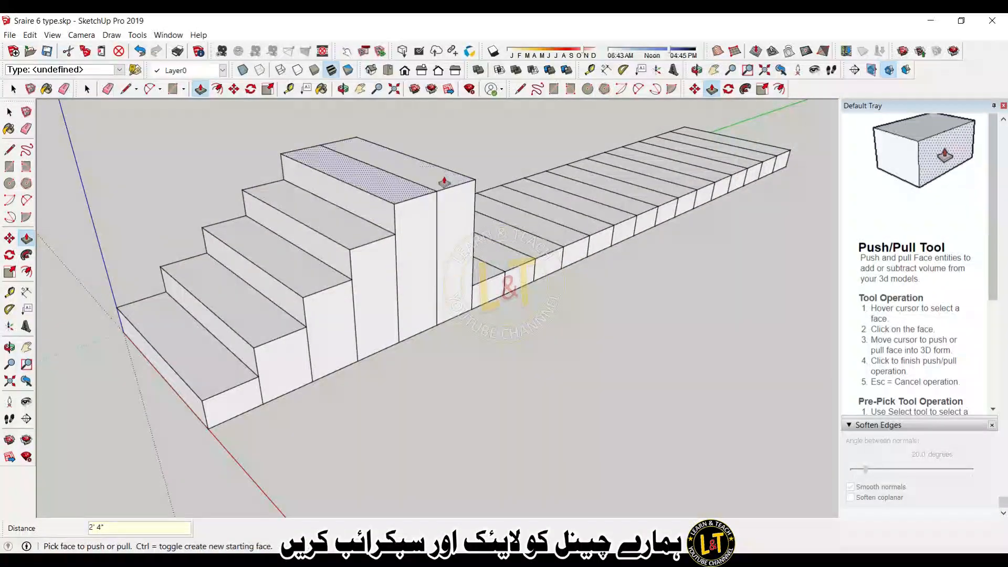
click(479, 256)
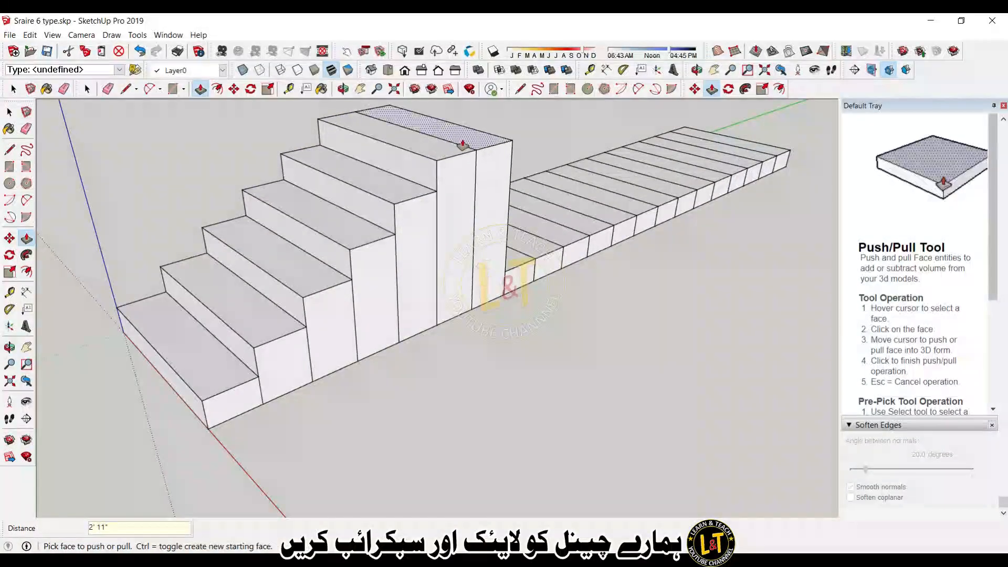
Step: Raise the eighth and ninth blocks with Push/Pull, adding a 7" riser for each tread
scroll(443, 126, down, 1)
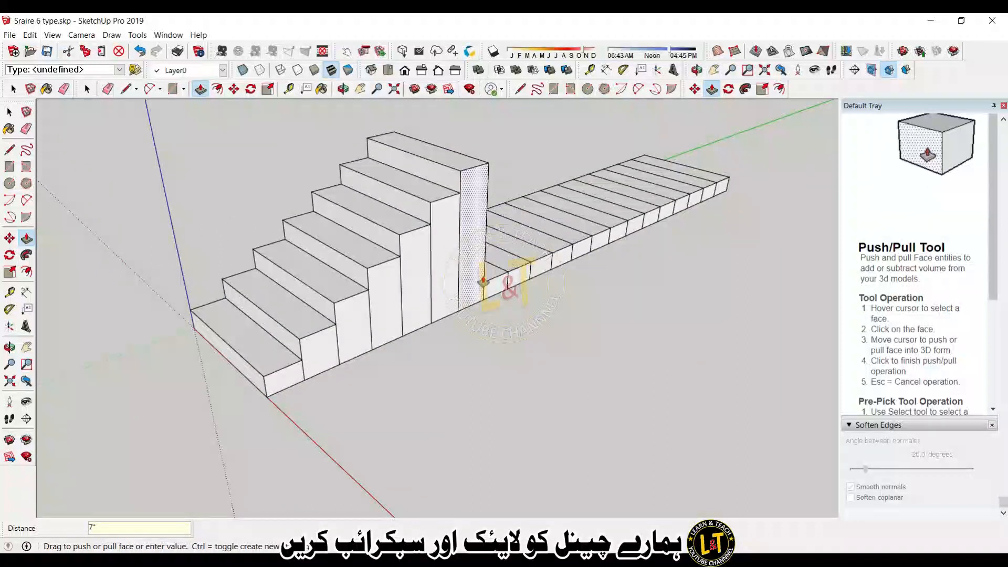
click(509, 195)
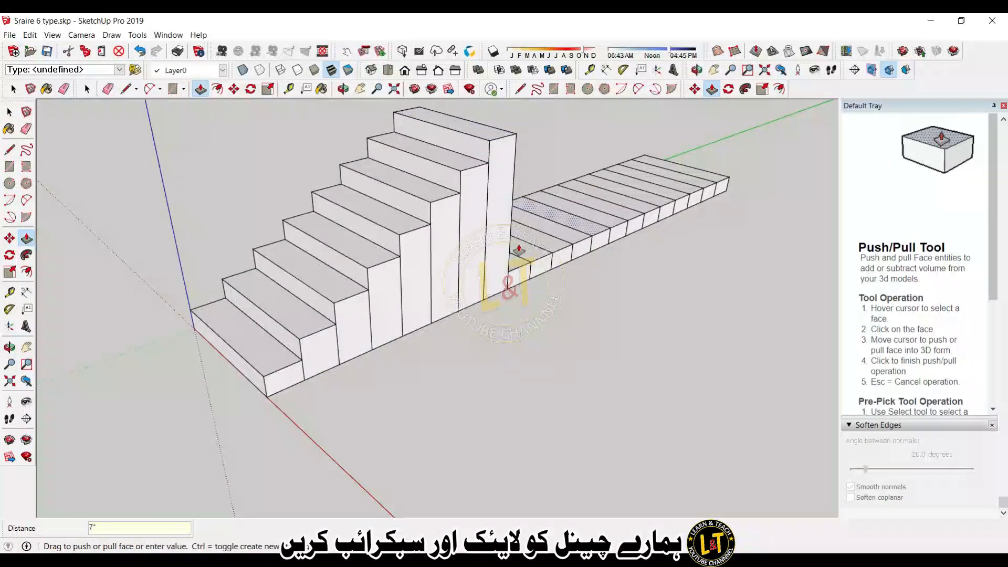
click(520, 126)
click(519, 125)
click(510, 104)
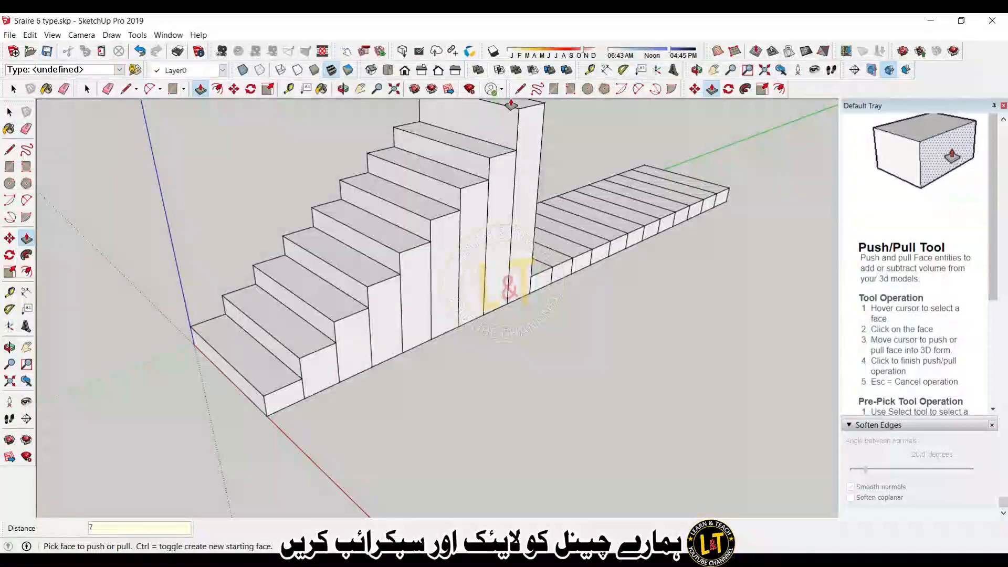
Step: Raise the tenth and eleventh blocks level with the preceding tread, adding 7" to each
scroll(450, 427, down, 2)
scroll(603, 231, up, 2)
click(488, 329)
click(472, 157)
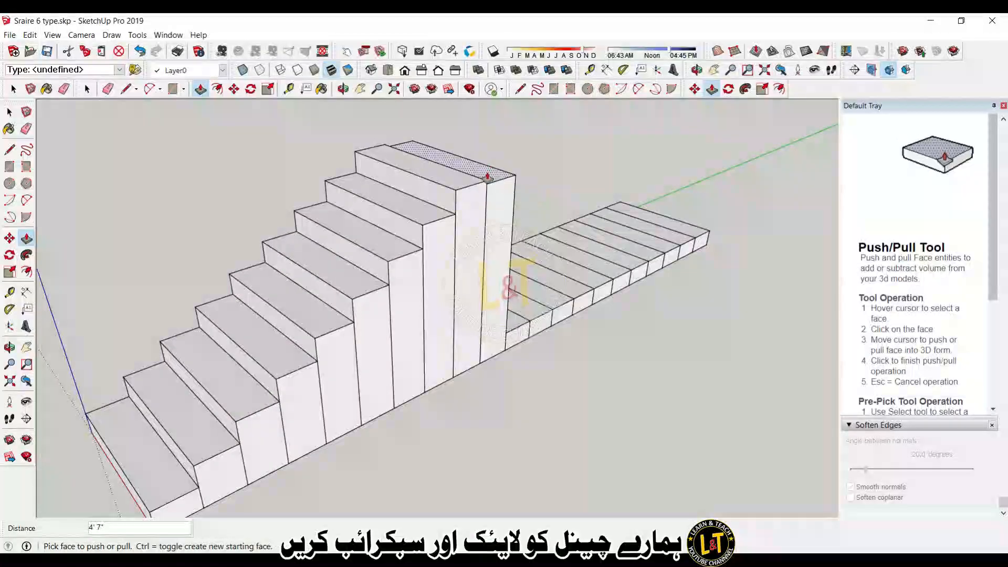
text(7)
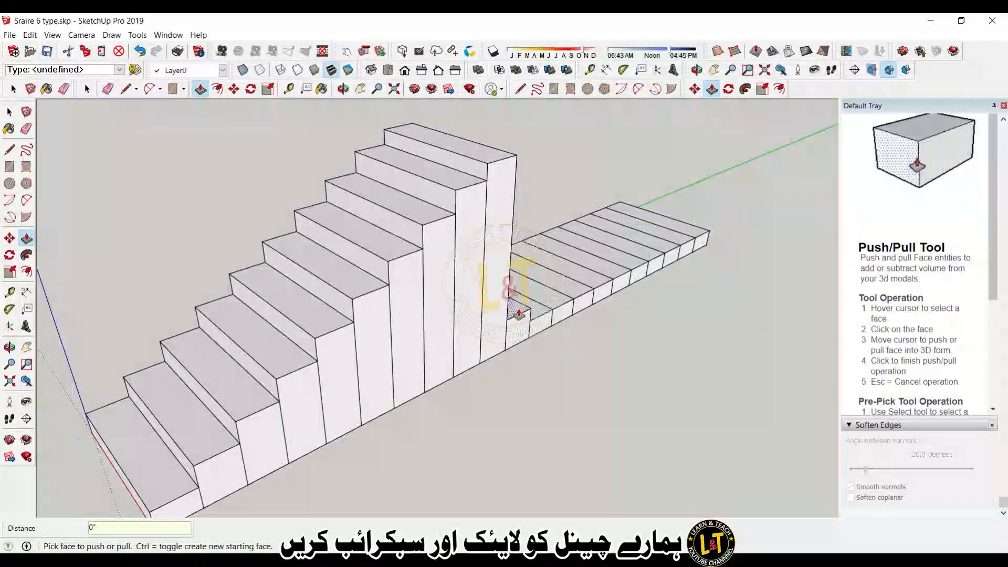
click(515, 315)
text(7)
key(Return)
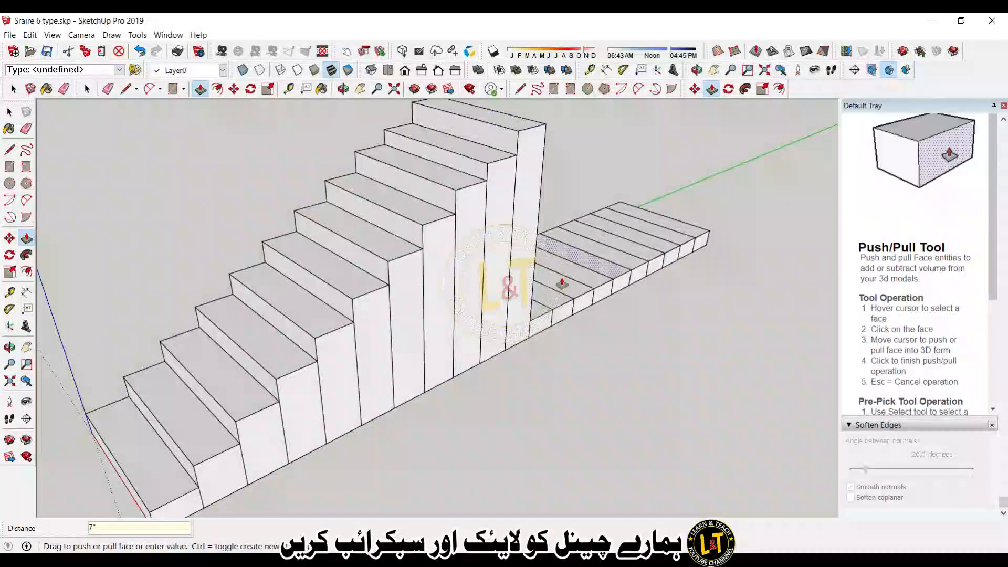
Step: Raise all the remaining low blocks behind the eleventh step flush with its top
click(532, 316)
click(525, 123)
double_click(559, 296)
double_click(578, 292)
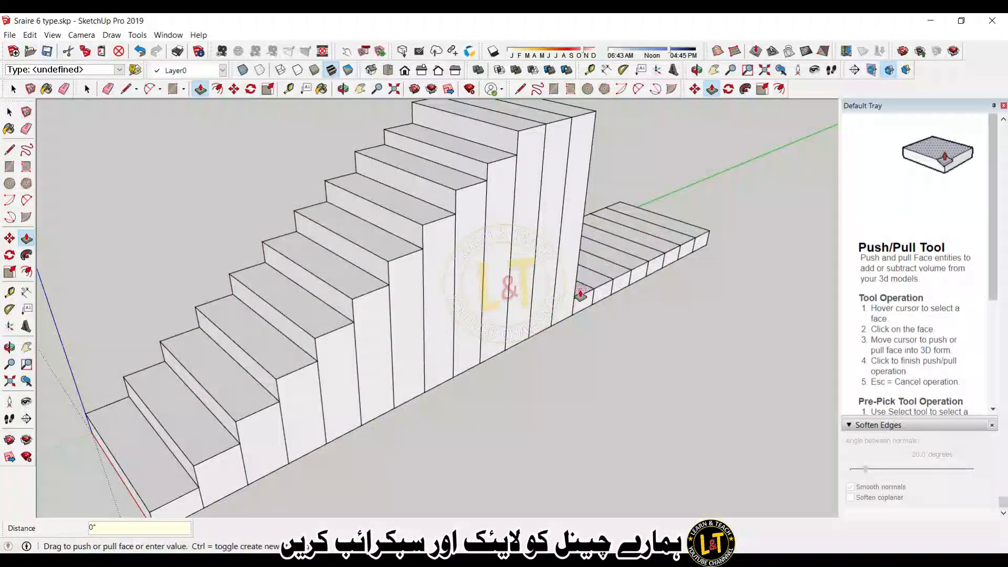
double_click(603, 288)
double_click(624, 275)
double_click(640, 265)
double_click(656, 258)
double_click(671, 251)
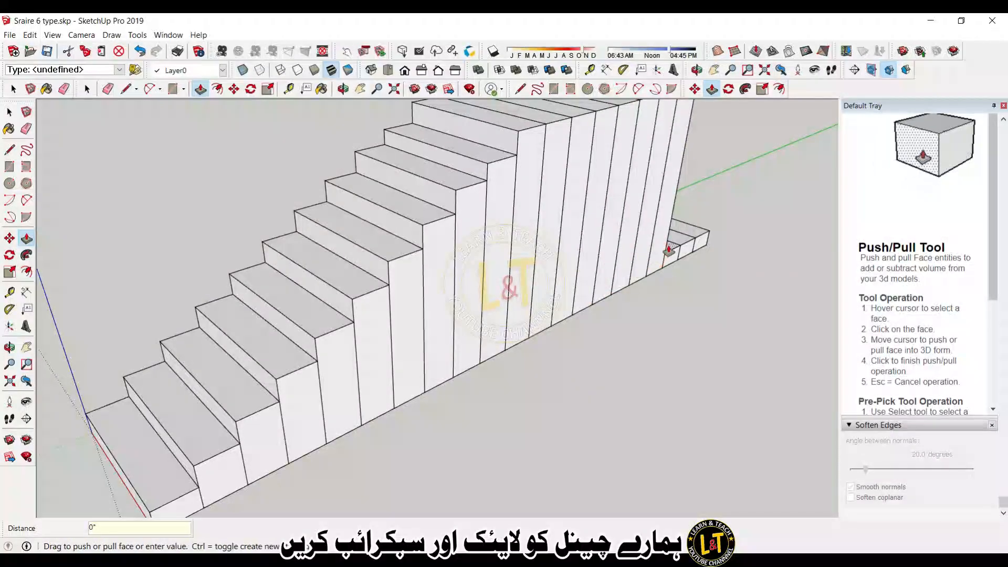
double_click(685, 245)
double_click(699, 239)
scroll(441, 326, down, 5)
scroll(510, 290, up, 5)
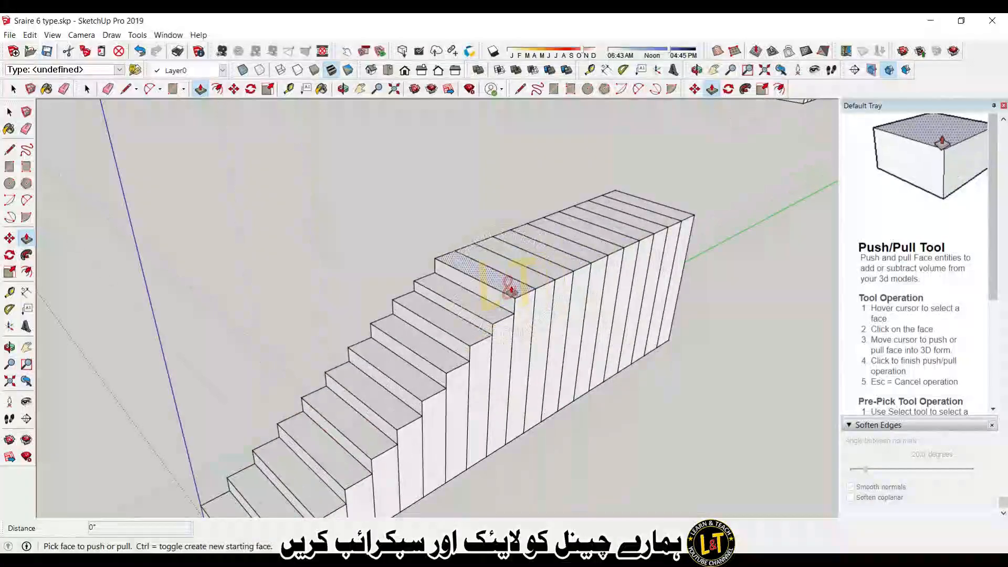
Step: Adjust the next blocks behind the finished treads with Push/Pull, giving the next tread a 7" rise
middle_drag(513, 286, 522, 214)
scroll(466, 309, up, 3)
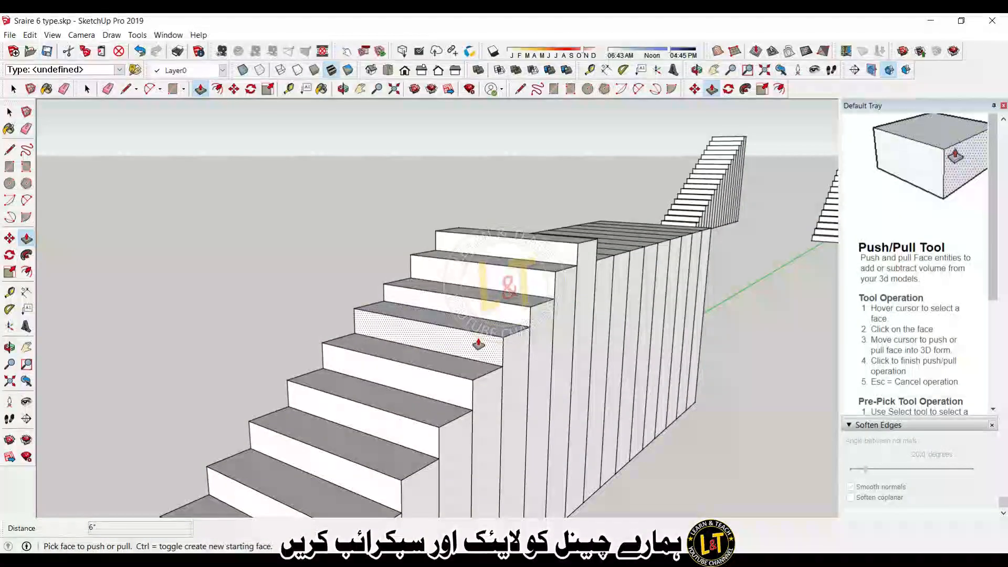
double_click(502, 349)
double_click(526, 300)
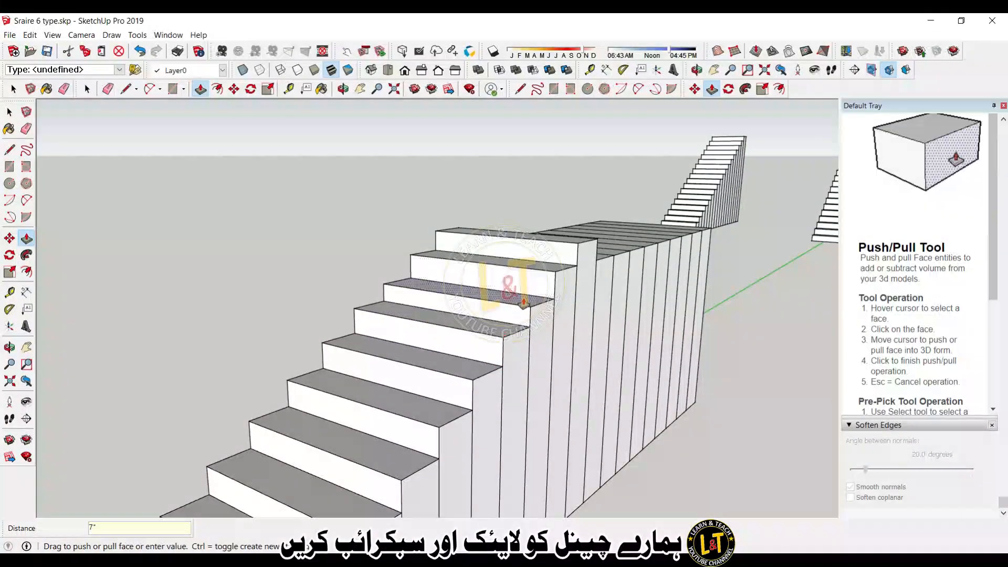
click(540, 270)
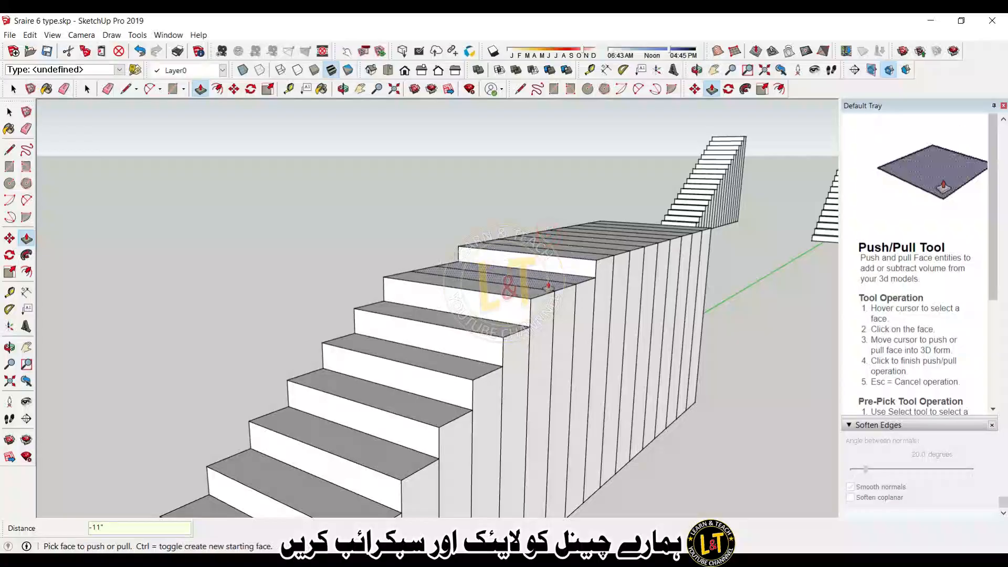
middle_drag(548, 286, 462, 289)
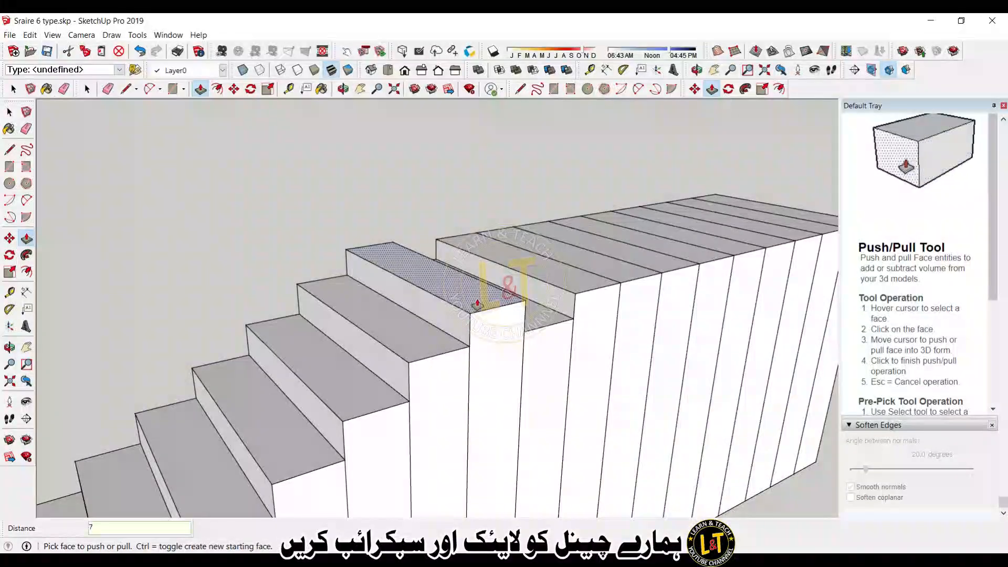
key(Return)
Step: Raise the next block one riser and bring the low blocks behind it flush with its top
double_click(531, 322)
double_click(544, 285)
click(582, 287)
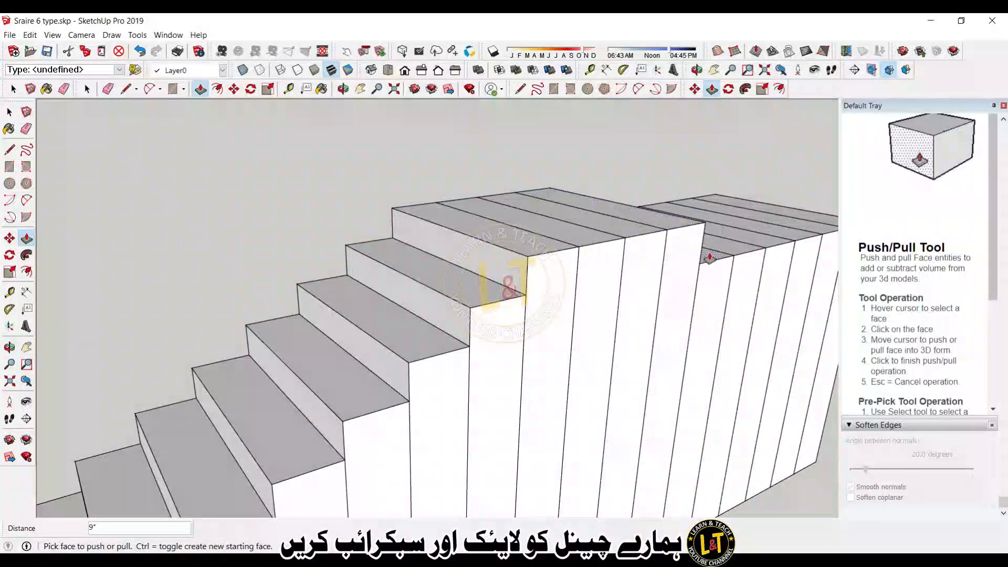
click(680, 218)
click(777, 230)
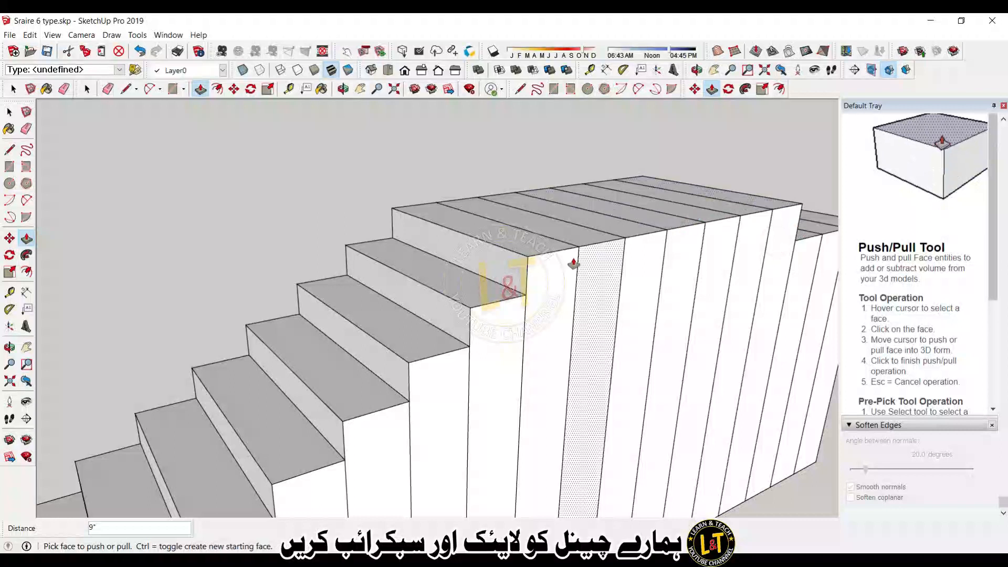
Step: Raise the last low blocks at the back end level with the rest of the flat section
scroll(700, 259, up, 6)
scroll(588, 295, down, 3)
scroll(525, 326, down, 2)
click(515, 334)
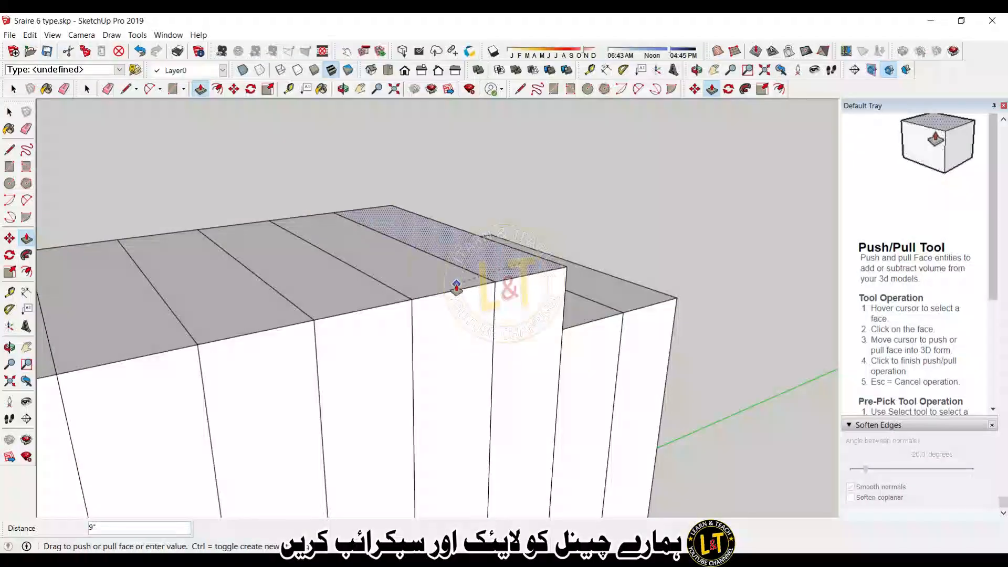
click(456, 287)
click(576, 305)
click(630, 236)
Step: Raise the next three blocks with Push/Pull in 7" increments, continuing up the flight
scroll(630, 247, down, 5)
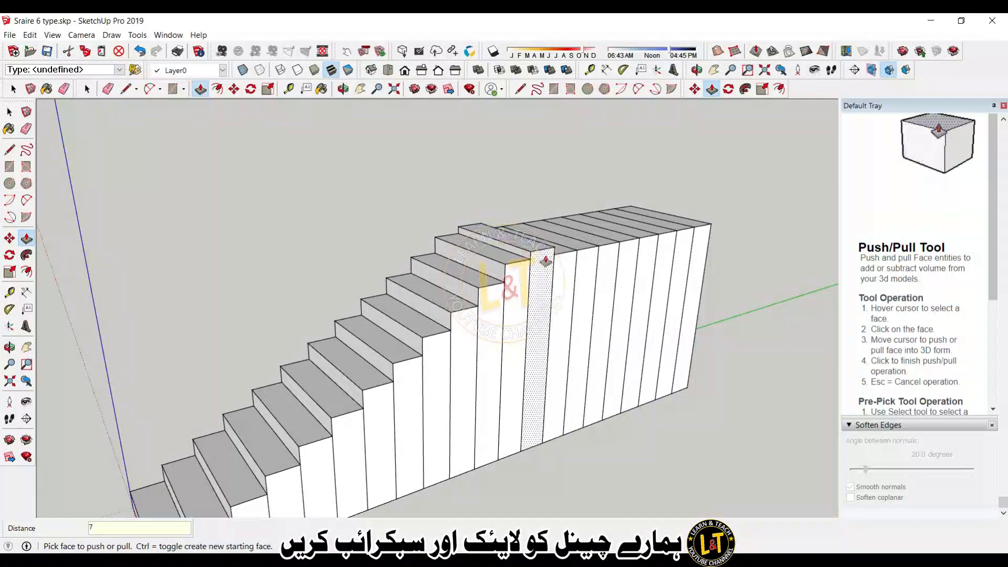
scroll(505, 239, up, 3)
text(7)
key(Return)
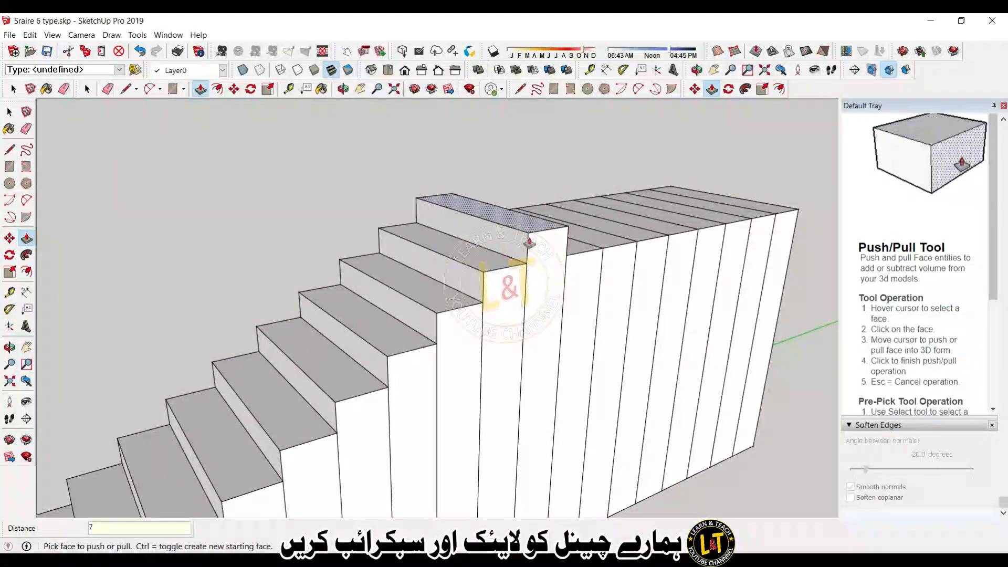
double_click(578, 251)
double_click(573, 221)
double_click(613, 241)
double_click(617, 219)
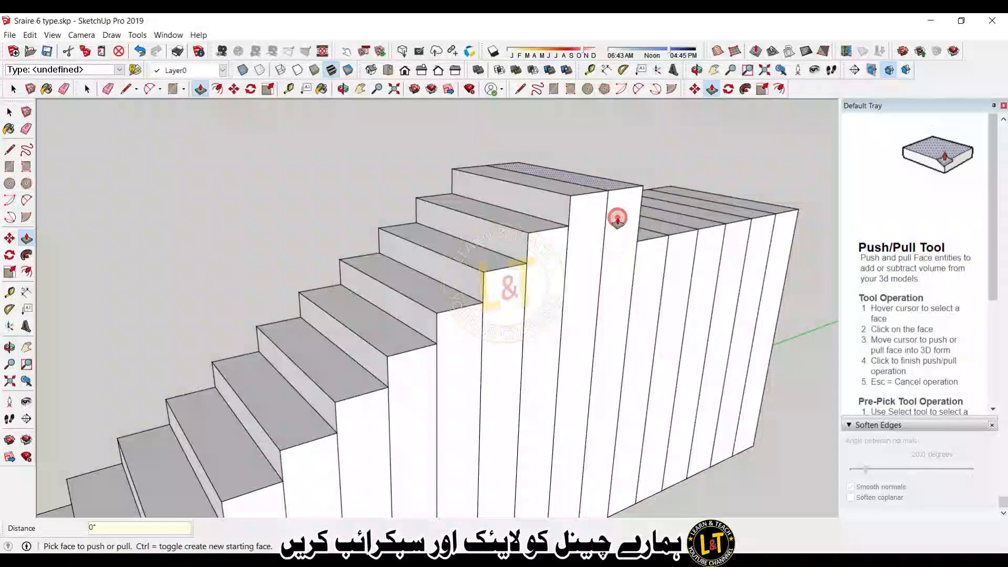
Step: Extrude the following two blocks in repeated 7" increments, each one riser above the tread before it
middle_drag(616, 219, 566, 289)
double_click(577, 282)
double_click(623, 324)
double_click(630, 301)
double_click(635, 277)
double_click(641, 249)
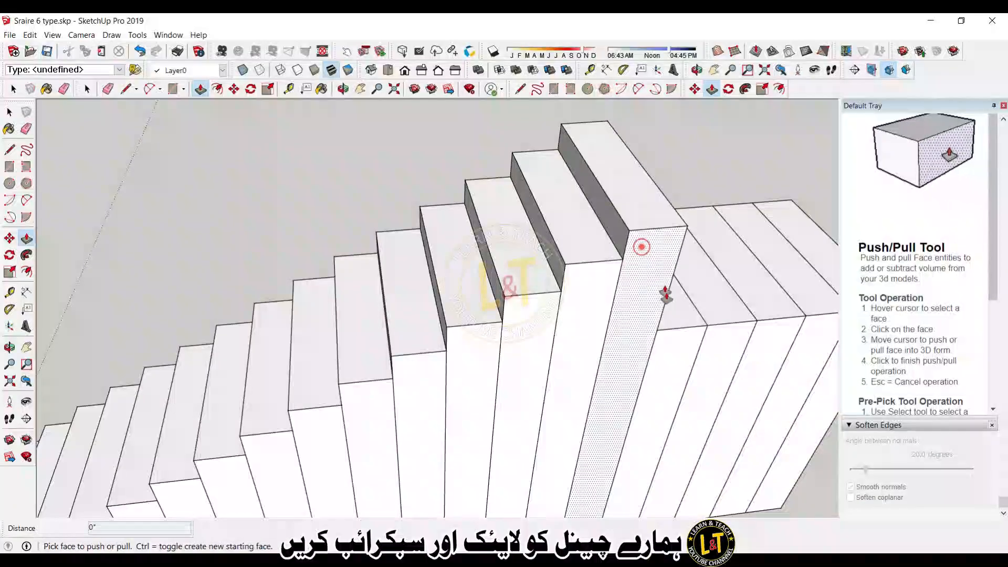
Step: Raise the next two blocks with repeated 7" extrusions until each stands one riser above its predecessor
double_click(681, 318)
double_click(685, 301)
double_click(688, 263)
double_click(702, 230)
double_click(704, 220)
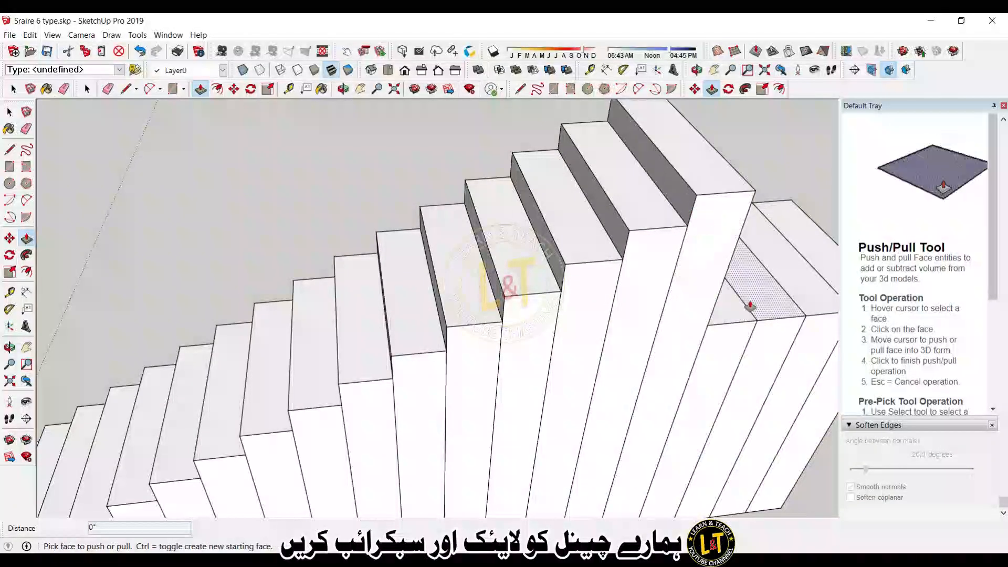
double_click(736, 315)
double_click(740, 294)
double_click(740, 262)
double_click(745, 244)
double_click(757, 206)
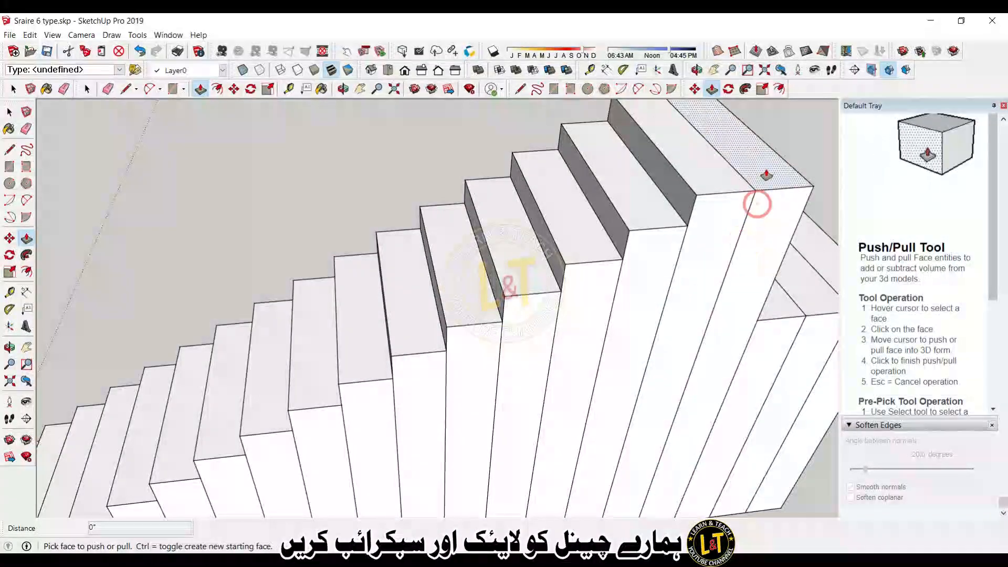
double_click(766, 177)
Step: Raise the last three blocks to complete the flight, with the back block 7" above its neighbour
scroll(457, 317, down, 3)
scroll(640, 310, up, 3)
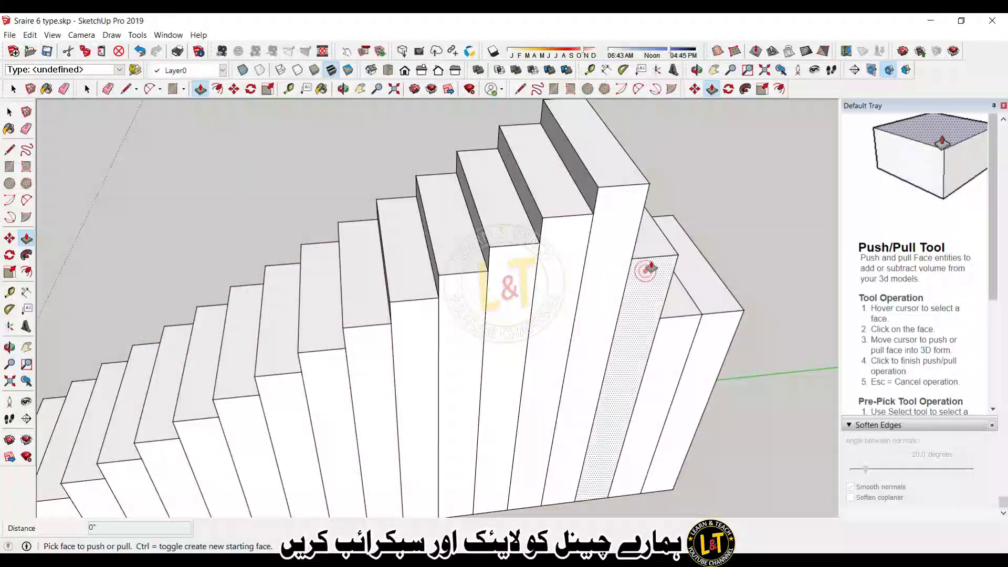
click(656, 235)
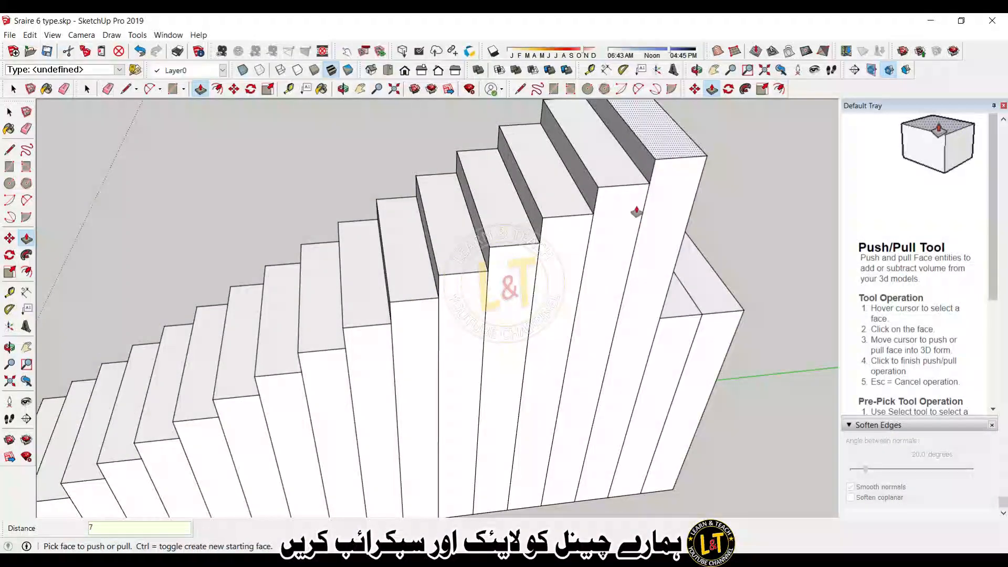
double_click(681, 299)
double_click(724, 295)
click(730, 141)
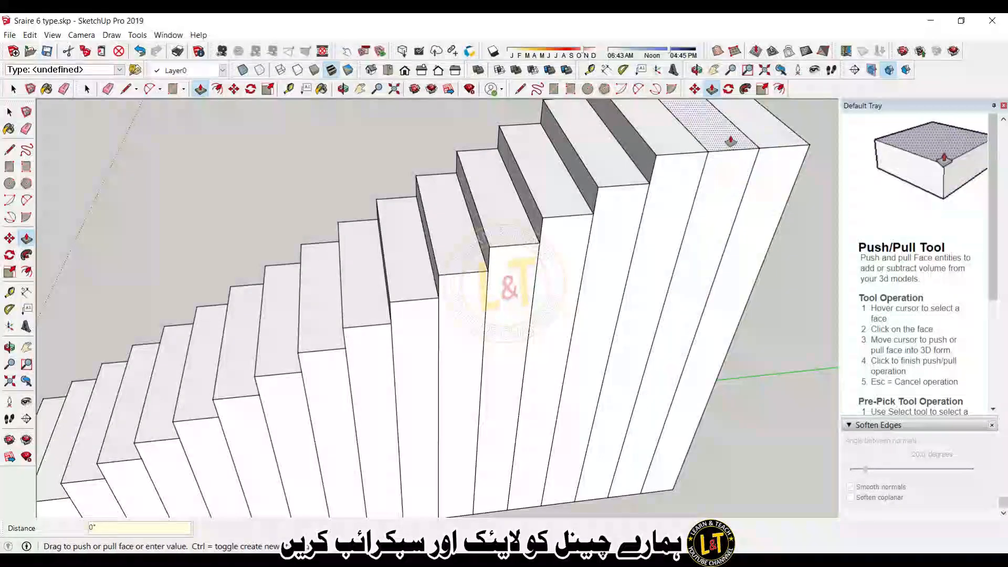
click(785, 139)
scroll(698, 405, down, 1)
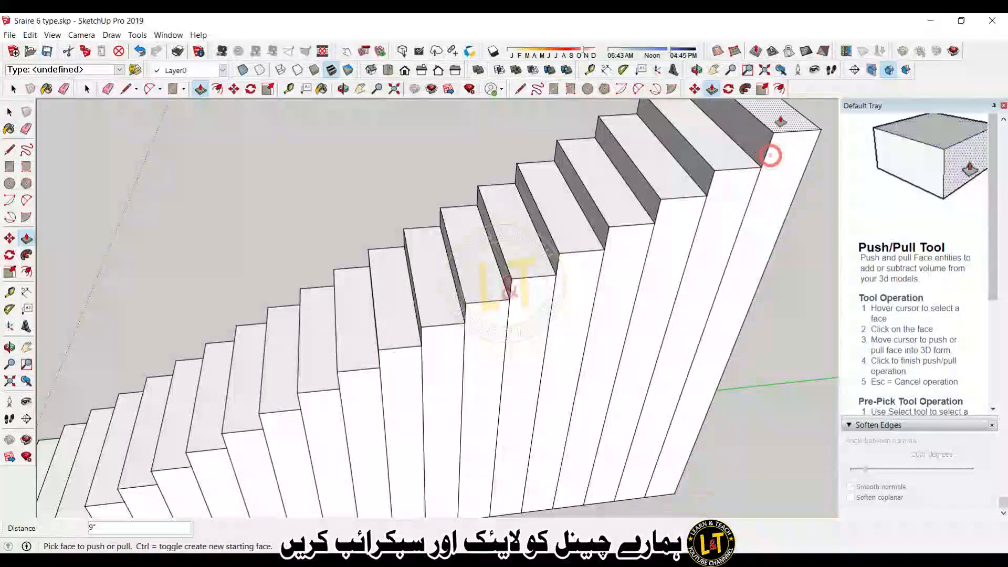
Step: Erase all the vertical edges dividing the staircase's side face so it becomes one clean surface
scroll(656, 342, down, 6)
middle_drag(656, 357, 666, 387)
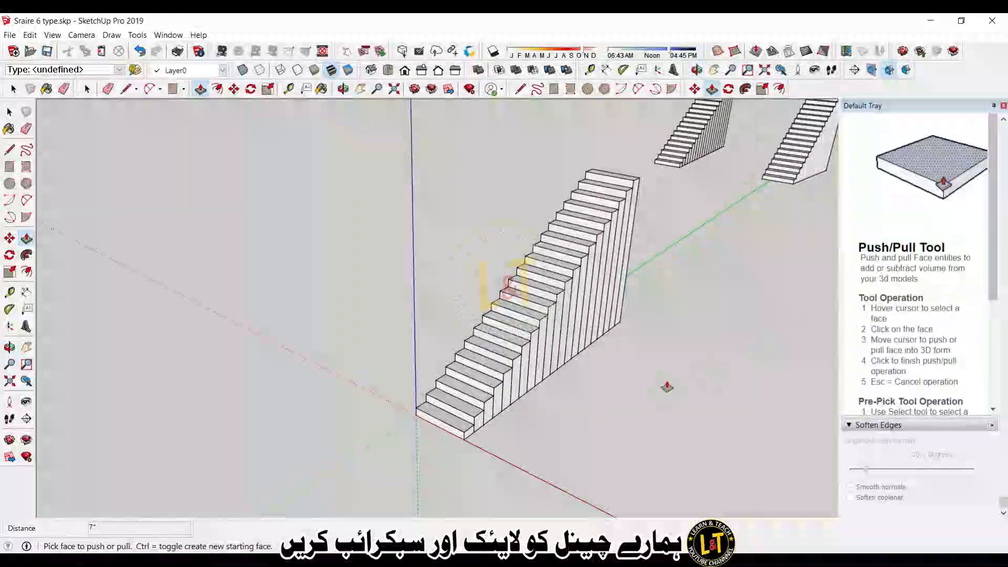
middle_drag(565, 335, 533, 307)
scroll(317, 303, up, 2)
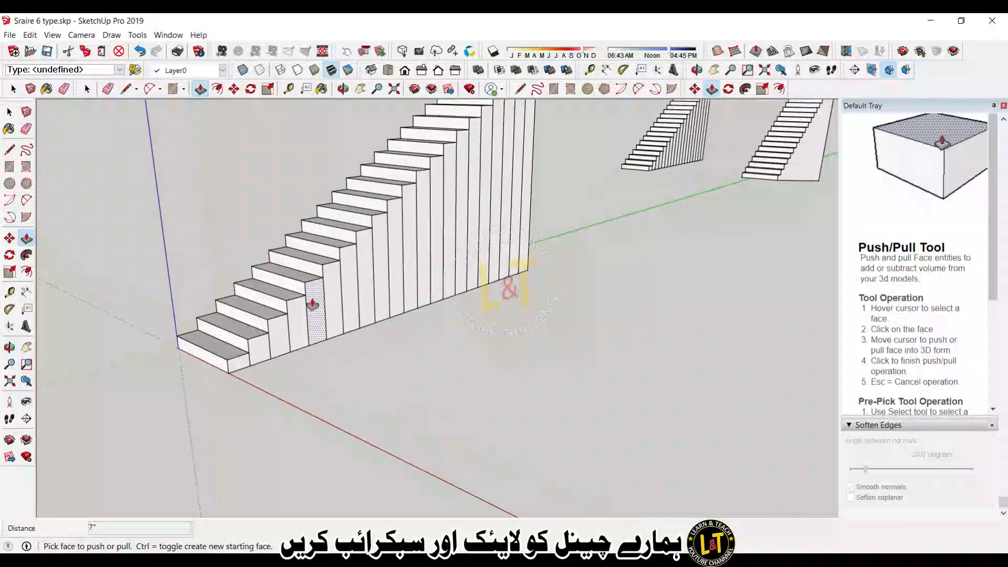
key(e)
scroll(420, 315, up, 3)
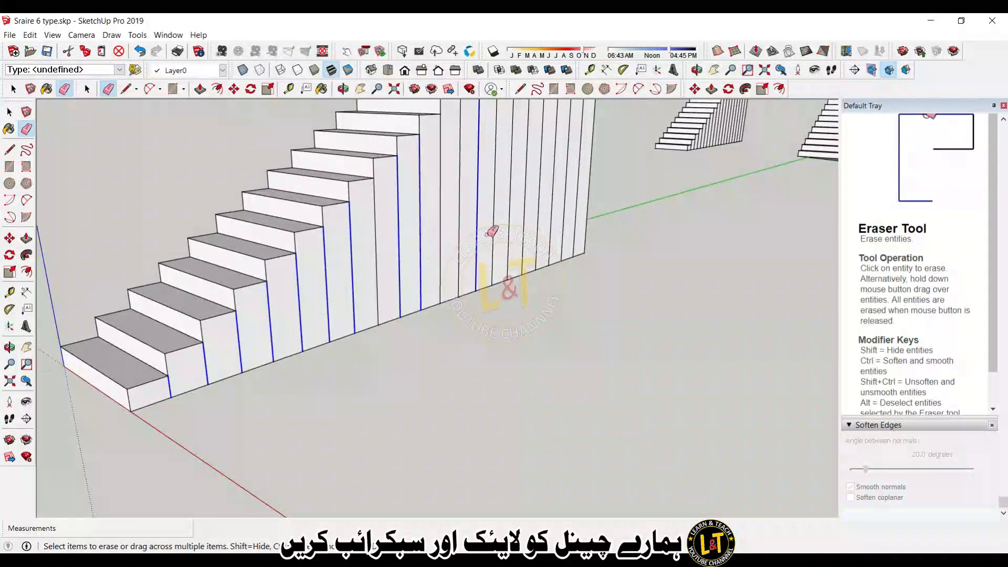
drag(577, 218, 577, 219)
mouse_move(447, 243)
mouse_down()
mouse_move(394, 255)
mouse_move(409, 248)
mouse_up()
click(460, 239)
scroll(402, 348, down, 4)
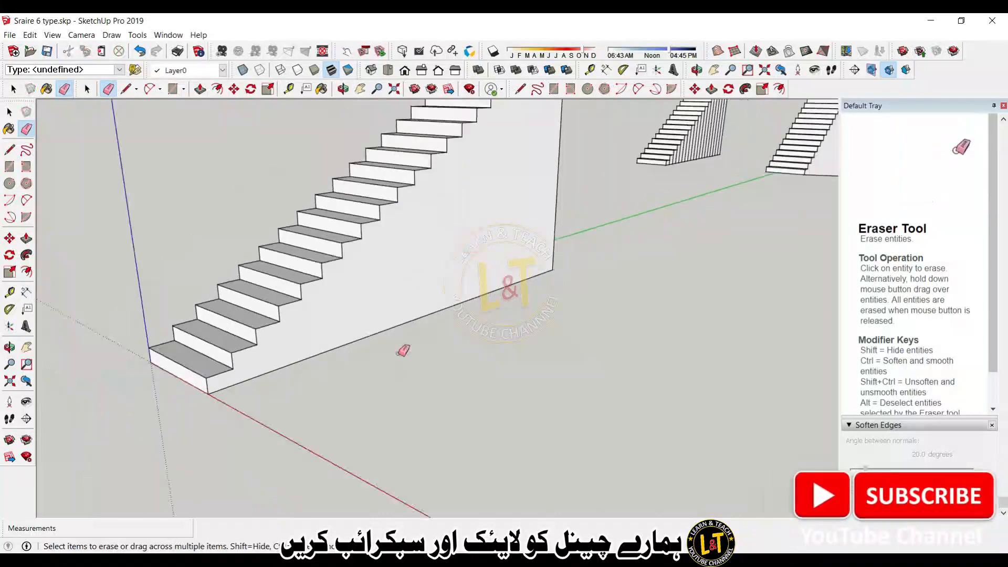
Step: Copy the whole staircase along the red axis and place the duplicate beside the original
middle_drag(397, 353, 446, 346)
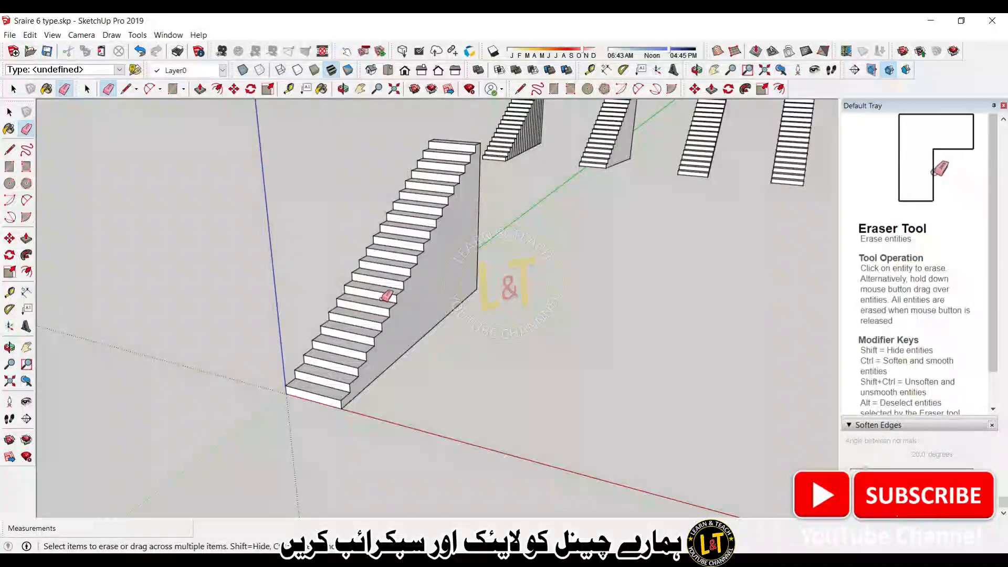
scroll(383, 299, up, 3)
middle_drag(416, 388, 382, 374)
key(b)
key(space)
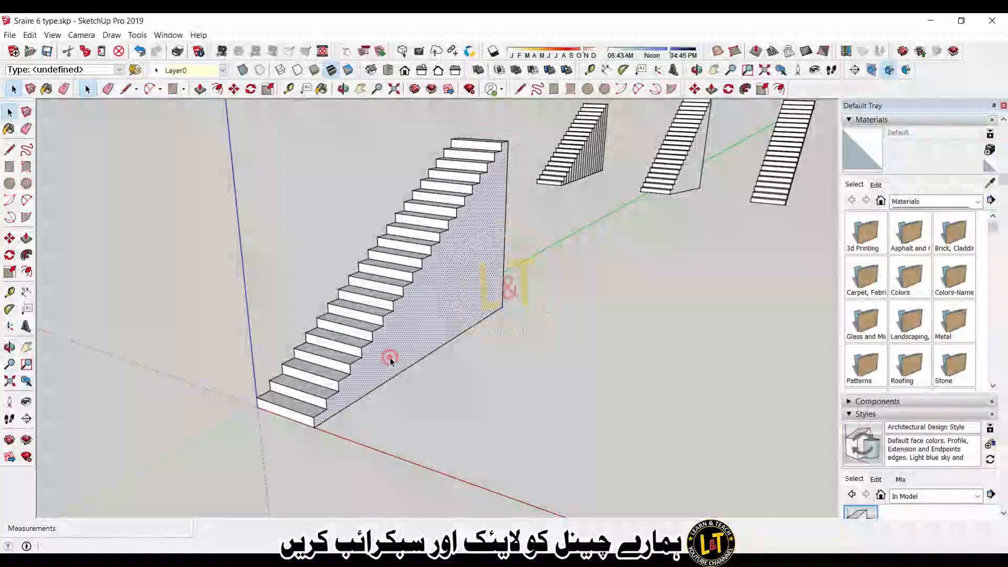
click(387, 356)
key(m)
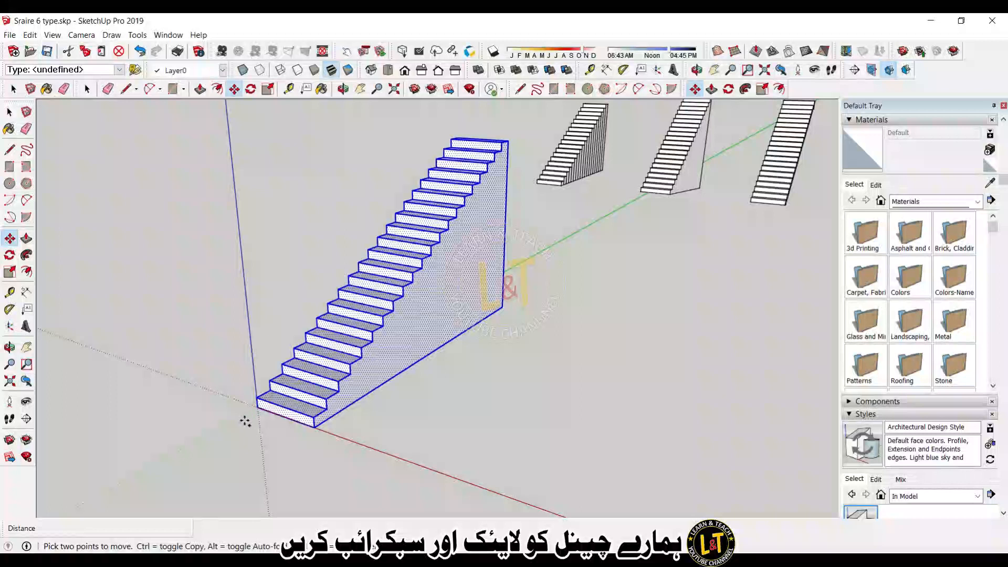
click(257, 408)
key(ctrl)
click(347, 440)
key(space)
Step: Draw a 7" line at the first riser's back and a sloping line up to the rear edge on the copy's side face
middle_drag(488, 427, 442, 430)
scroll(443, 430, up, 3)
key(l)
scroll(442, 431, up, 2)
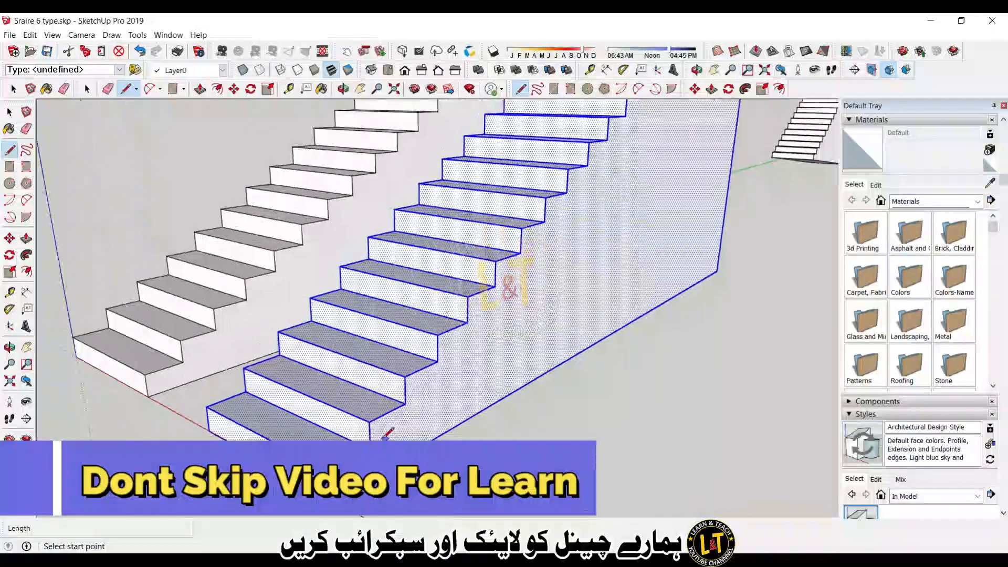
click(370, 449)
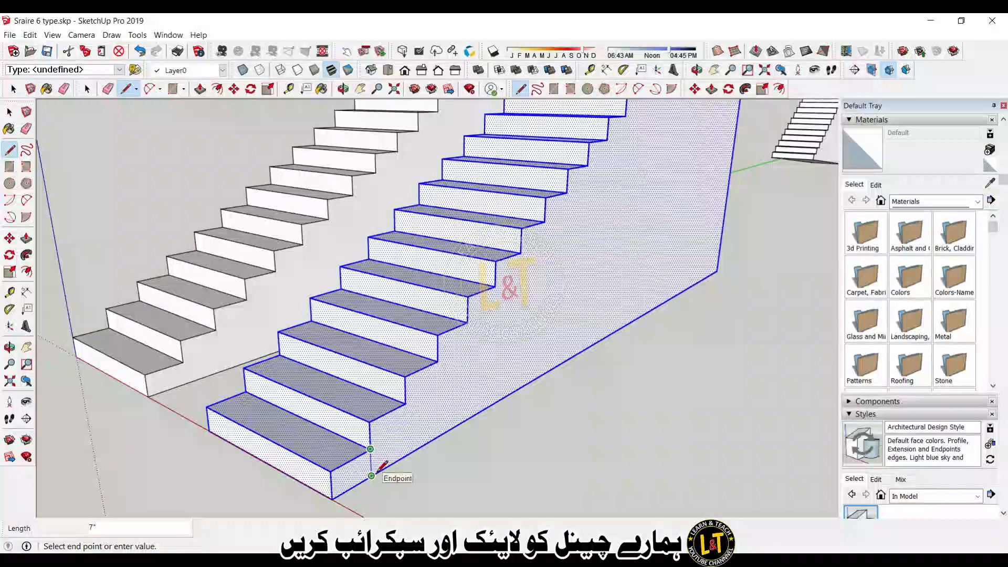
click(371, 475)
scroll(596, 270, down, 4)
scroll(488, 330, up, 5)
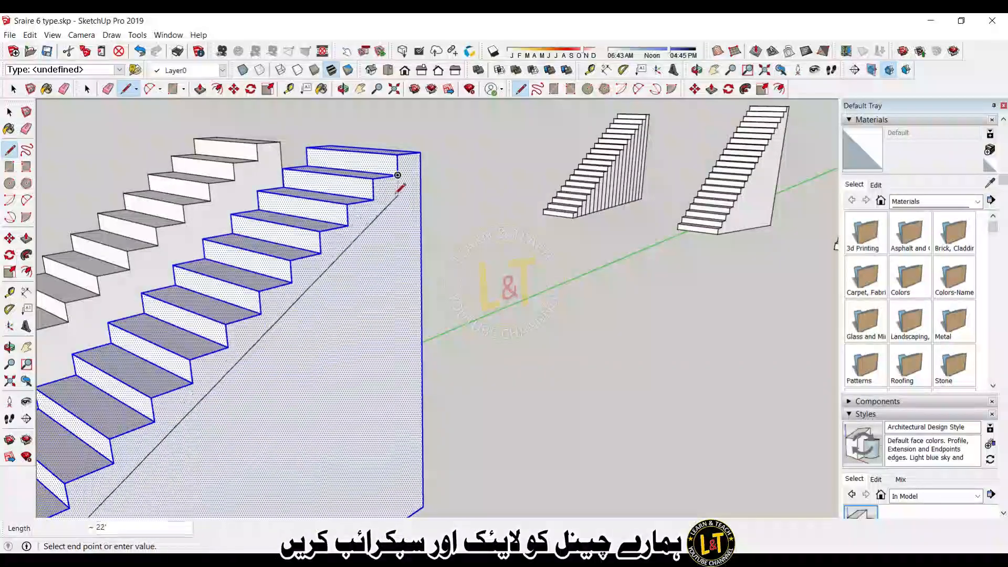
click(421, 191)
scroll(421, 191, down, 6)
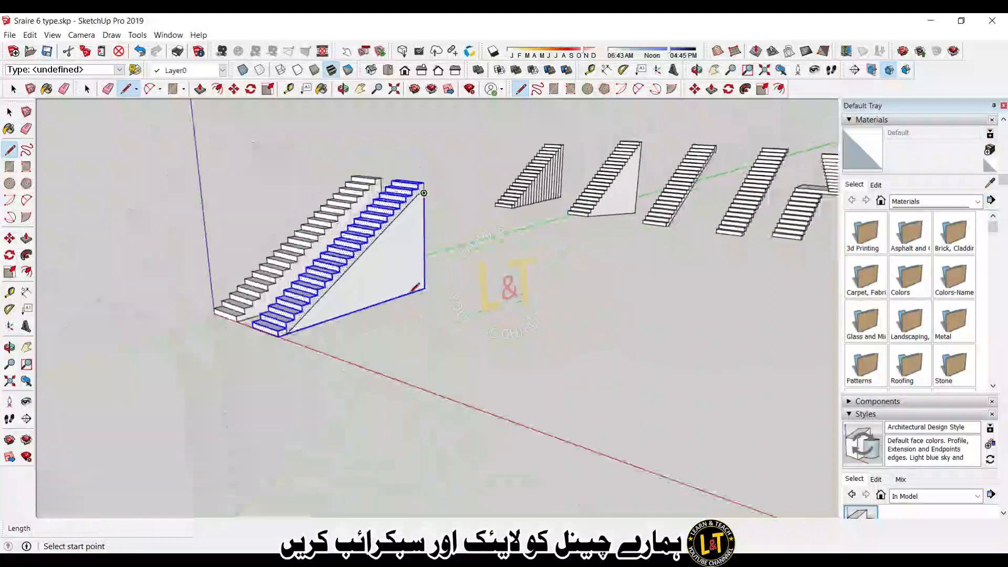
Step: Try to push the triangular area below the sloping line through the copied staircase
scroll(416, 287, up, 2)
key(space)
key(p)
click(387, 284)
click(302, 221)
mouse_move(307, 226)
middle_down()
mouse_move(407, 279)
mouse_move(687, 294)
mouse_move(425, 364)
mouse_move(408, 339)
middle_up()
key(ctrl+z)
Step: Erase the vertical dividing edges on the copied staircase's opposite side face
scroll(321, 168, up, 2)
key(e)
mouse_move(319, 142)
mouse_down()
mouse_move(339, 200)
mouse_move(540, 488)
mouse_up()
mouse_move(540, 488)
middle_down()
mouse_move(546, 501)
mouse_move(356, 213)
mouse_move(207, 270)
mouse_move(342, 282)
mouse_move(245, 321)
middle_up()
scroll(341, 281, up, 2)
Step: Push the triangular area below the sloping line through the copied staircase to cut away the solid underside
key(p)
click(355, 286)
click(233, 274)
key(e)
drag(277, 329, 310, 304)
key(ctrl+z)
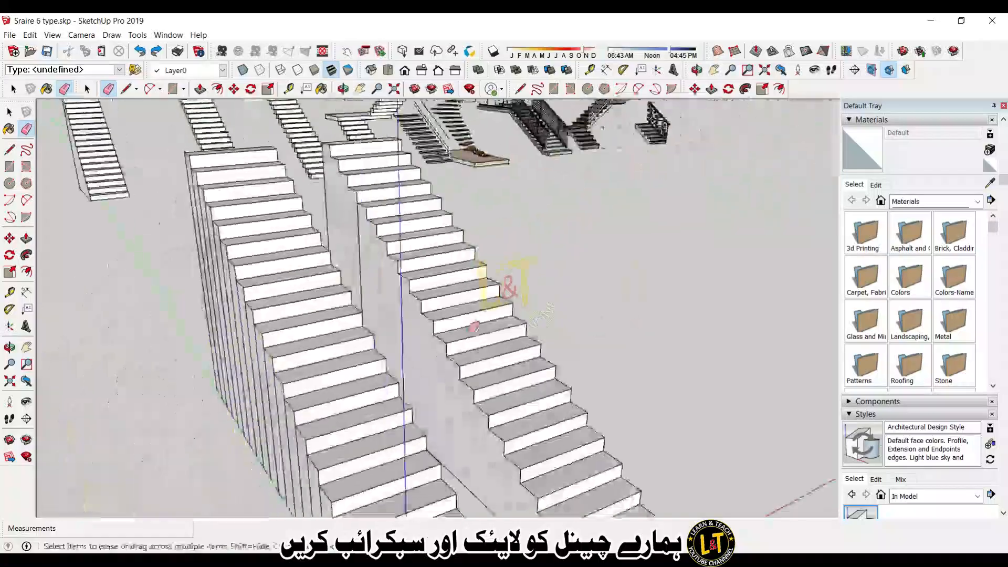
mouse_move(473, 327)
middle_down()
mouse_move(360, 263)
mouse_move(389, 288)
mouse_move(367, 325)
mouse_move(575, 392)
middle_up()
key(p)
click(424, 334)
click(424, 334)
scroll(380, 317, down, 3)
Step: Move the original solid staircase along the red axis, away from the slanted-underside copy
key(space)
click(462, 371)
triple_click(462, 371)
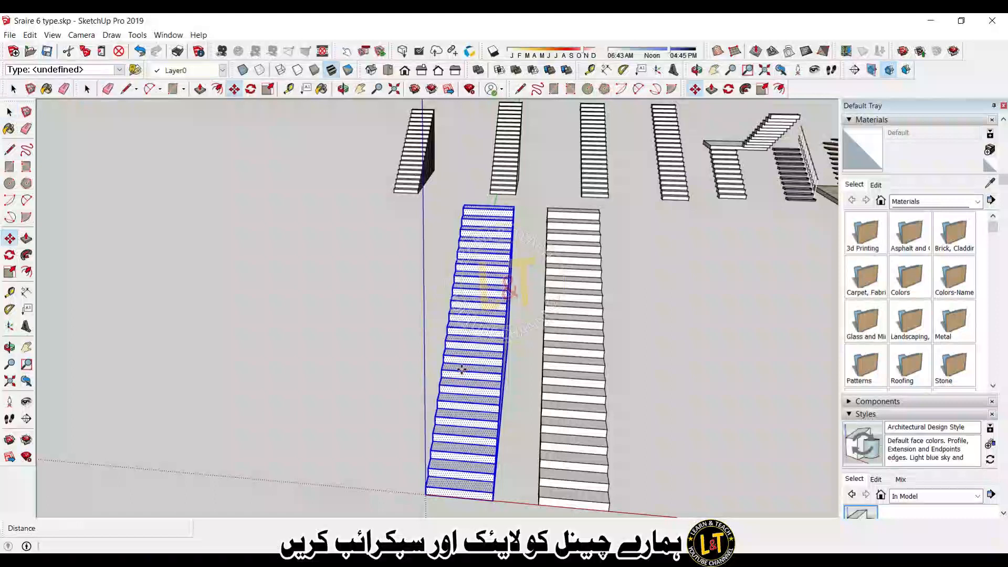
key(m)
click(460, 370)
click(358, 362)
middle_drag(354, 364, 315, 322)
key(space)
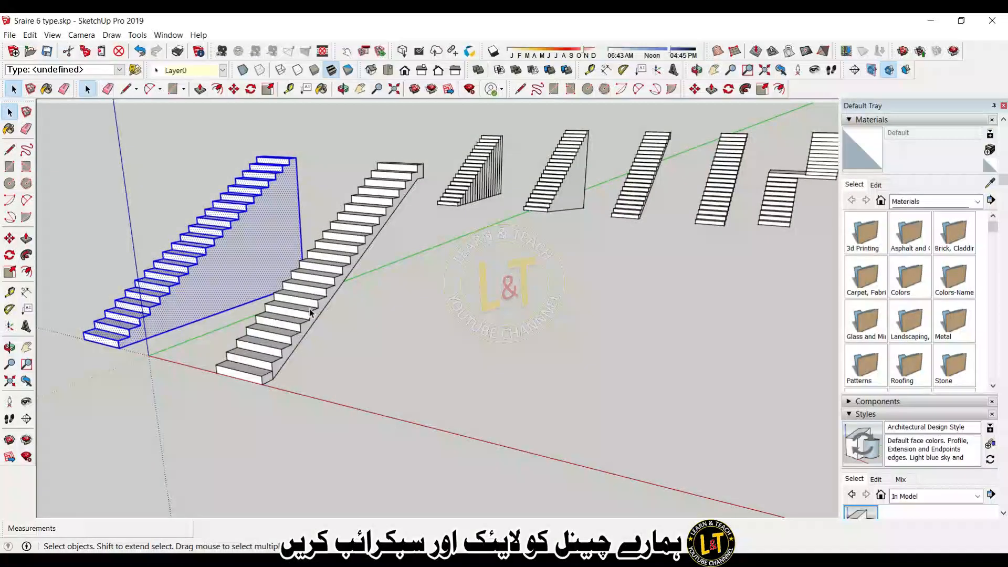
middle_drag(381, 248, 344, 303)
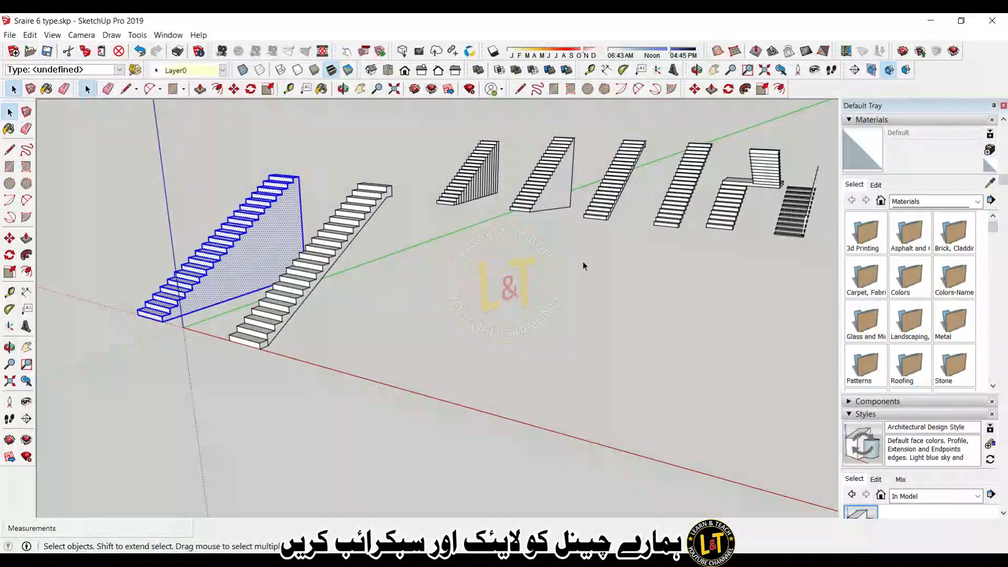
Step: Draw a step profile beside the slanted-underside staircase, starting on the red axis, with a 7" vertical riser and a 12" horizontal tread
click(10, 150)
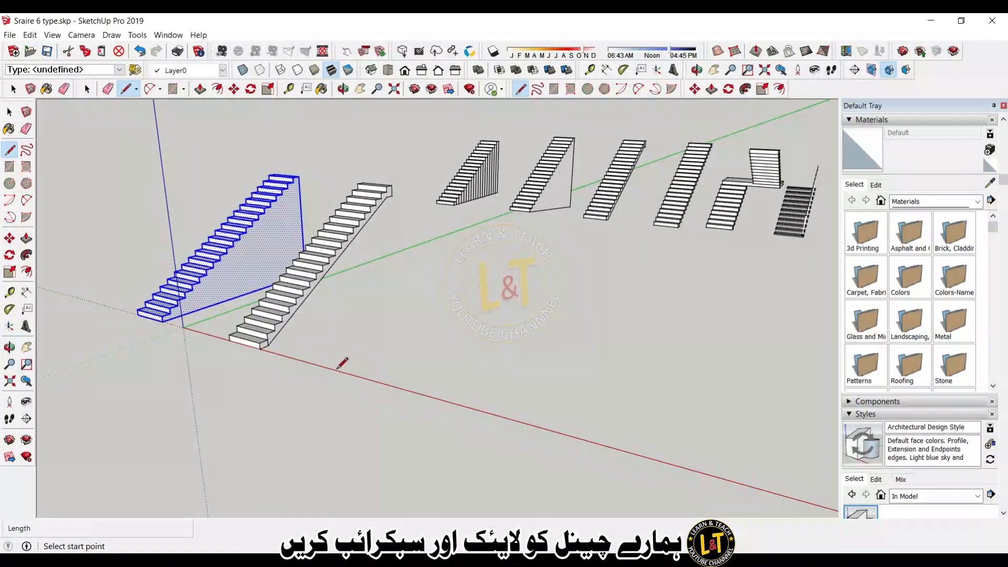
scroll(342, 364, up, 2)
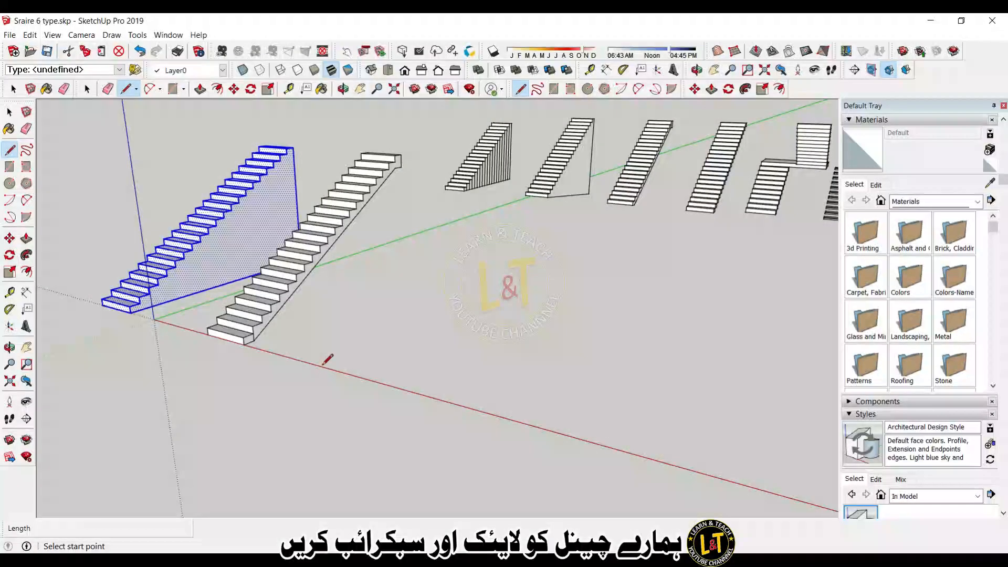
click(244, 344)
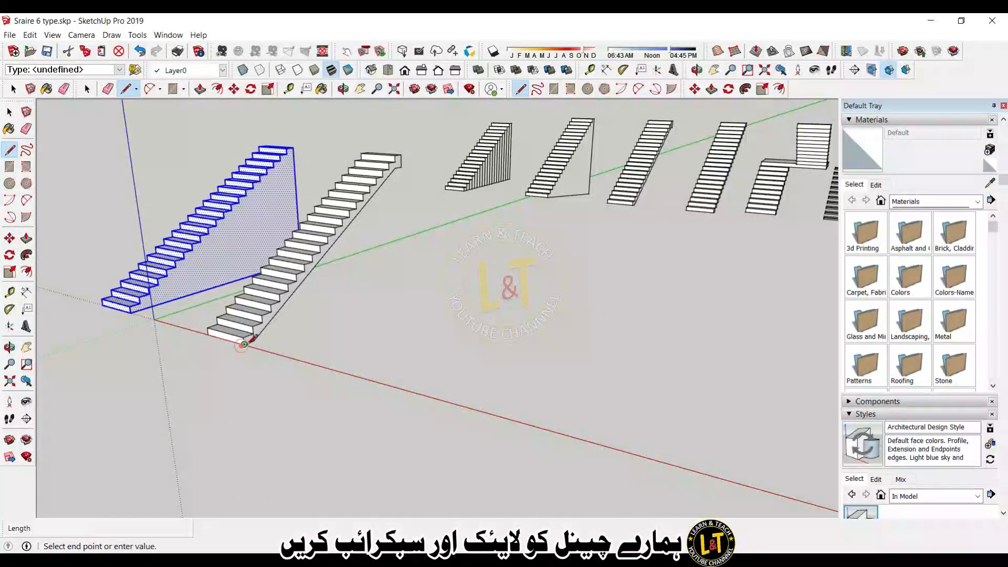
click(340, 371)
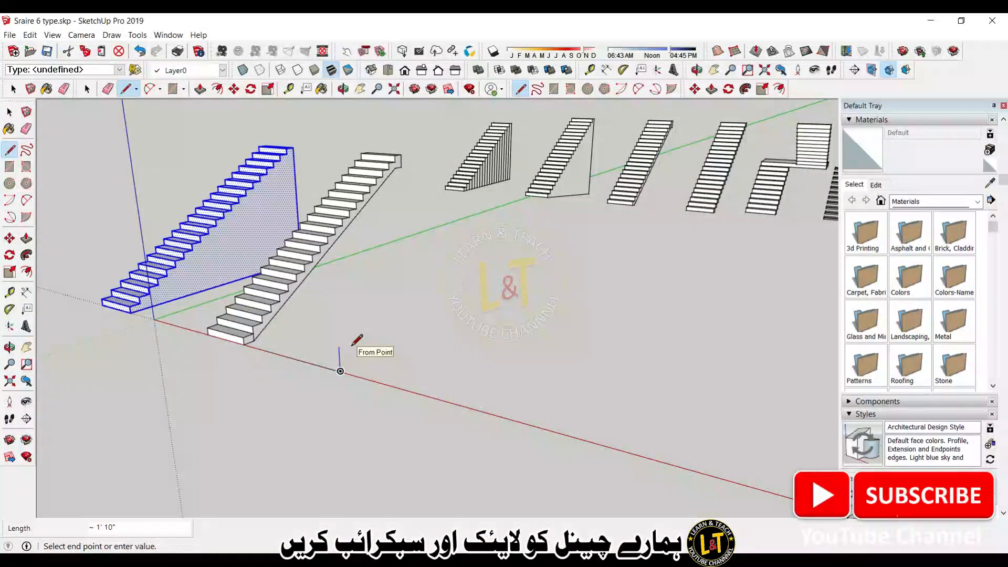
text(7)
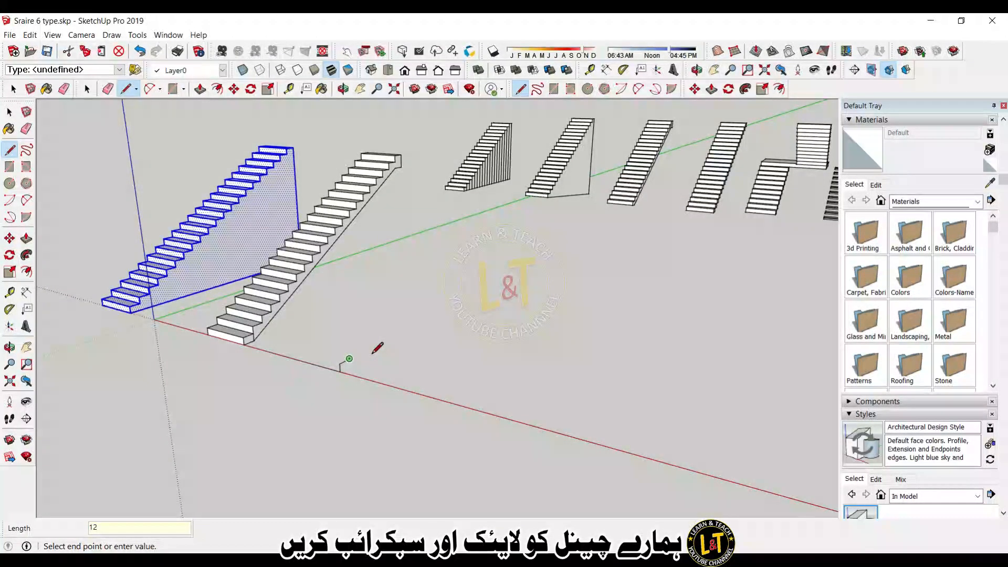
click(349, 359)
key(space)
Step: Erase the connecting line along the red axis between the slanted-underside staircase and the new riser
scroll(388, 341, up, 3)
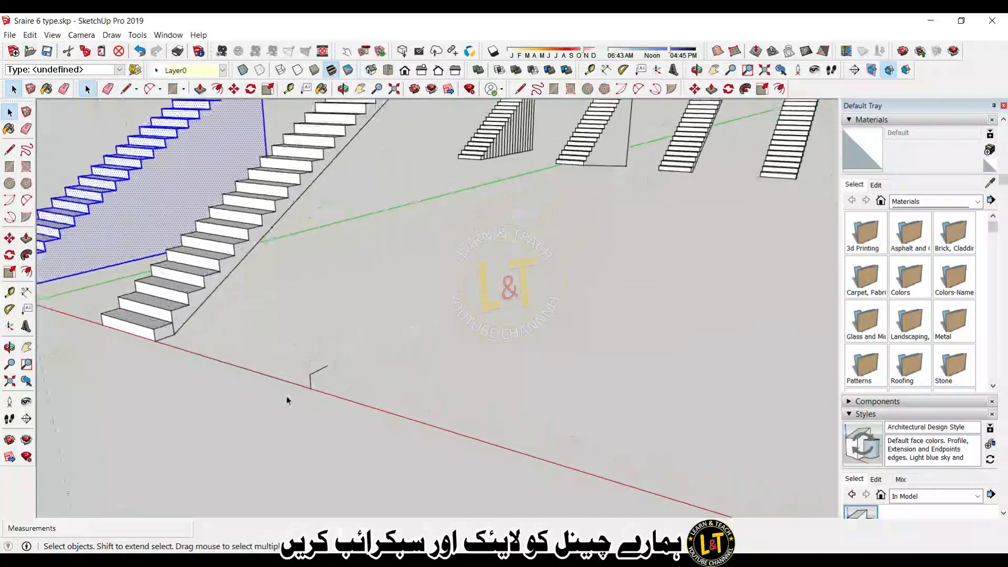
click(310, 382)
scroll(311, 384, up, 1)
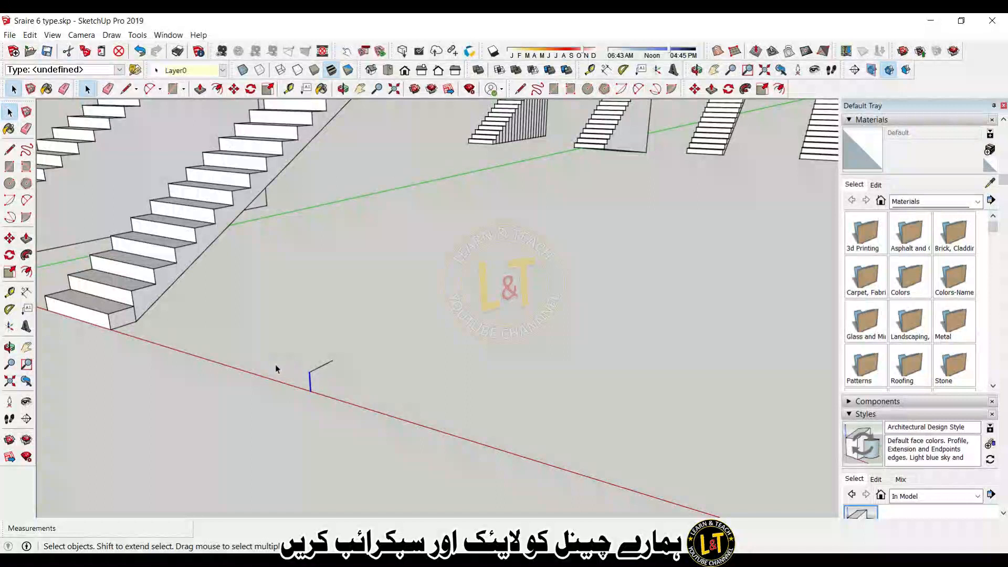
key(e)
key(space)
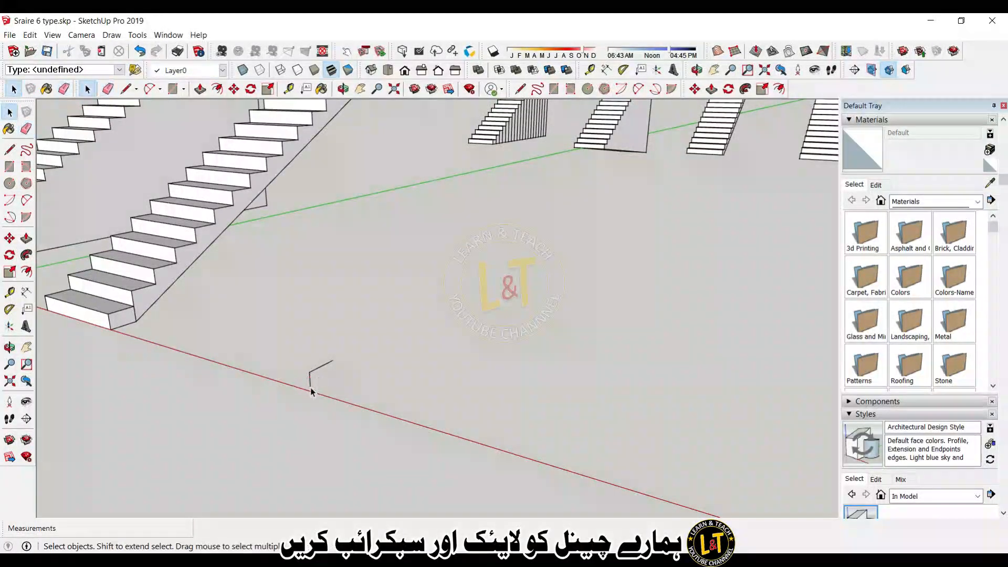
Step: Copy the riser and tread from the riser's base to the tread's end, and repeat the copy 20 times
click(310, 387)
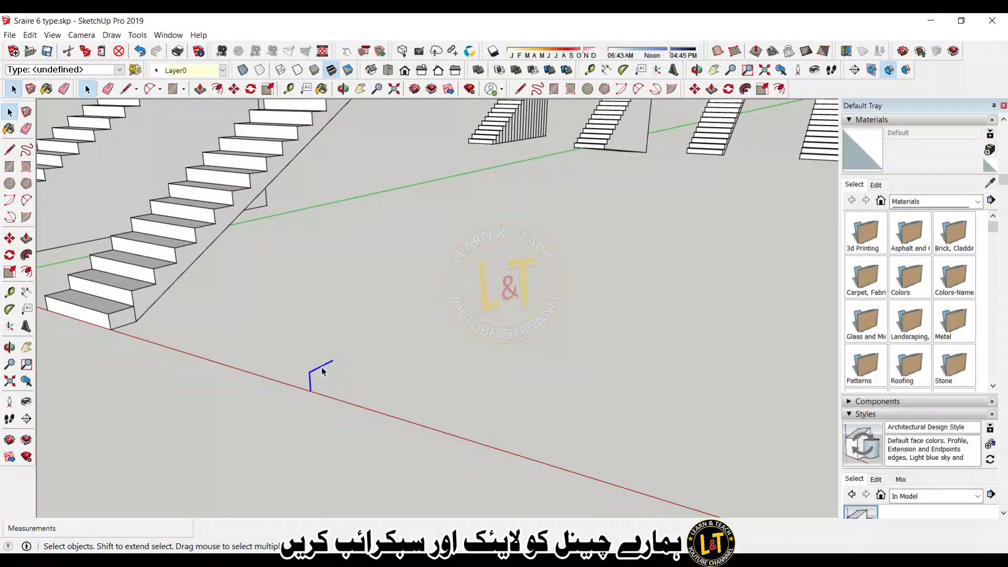
key(m)
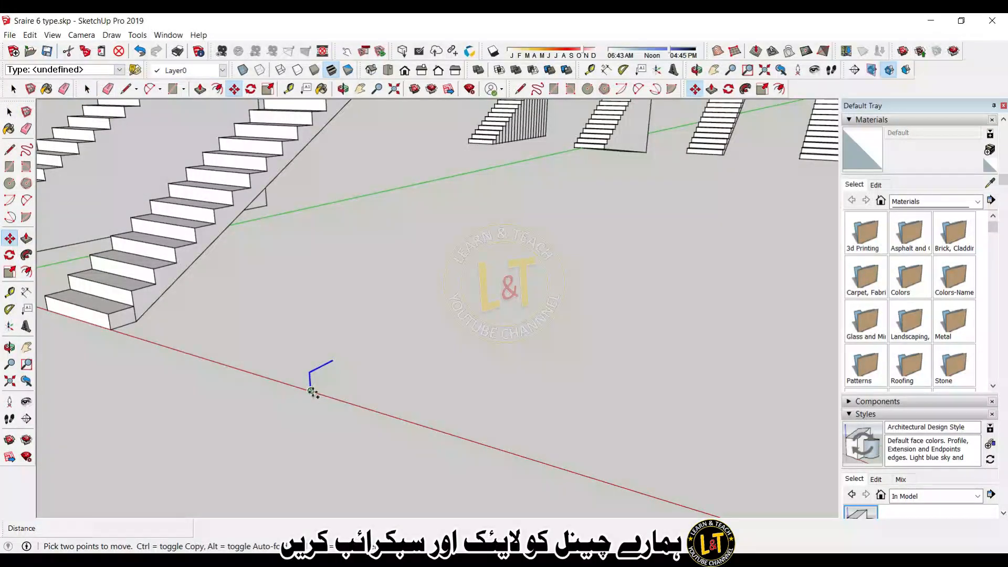
click(312, 391)
key(ctrl)
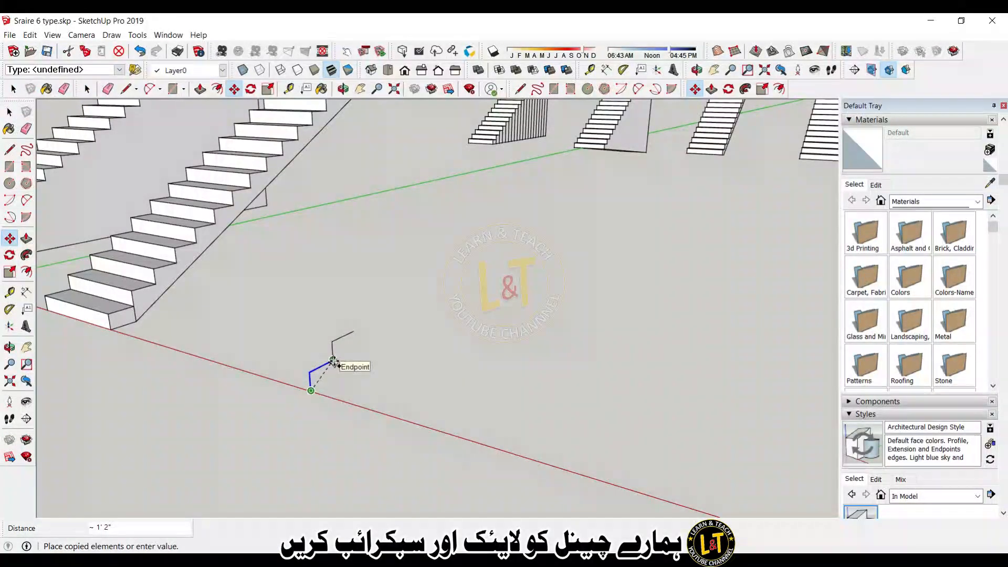
click(333, 361)
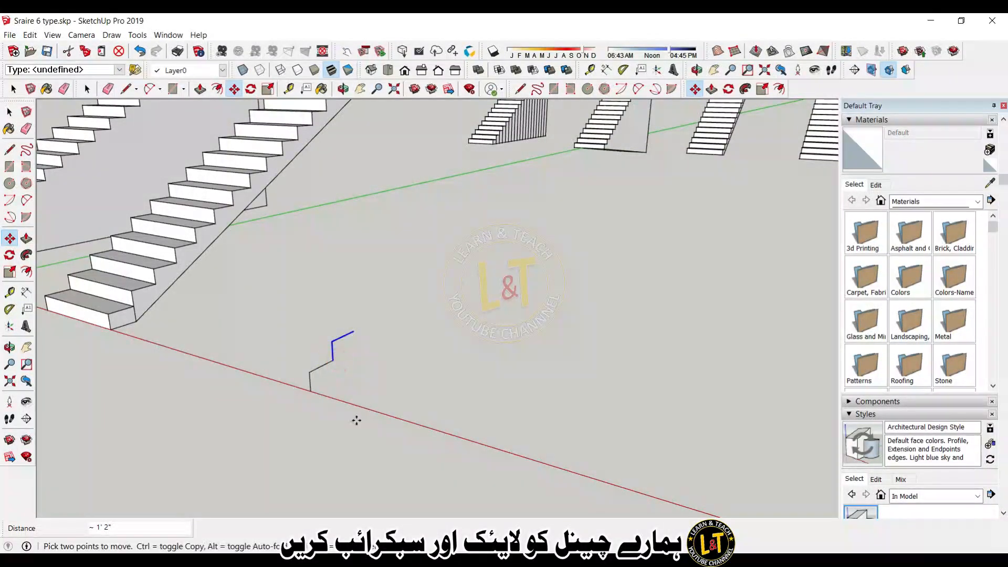
scroll(310, 408, down, 1)
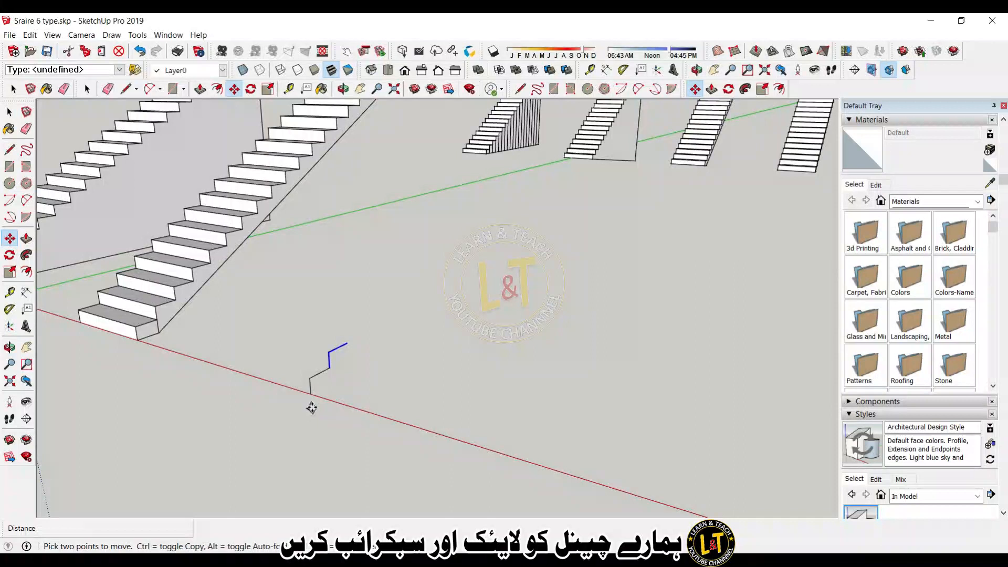
text(x20)
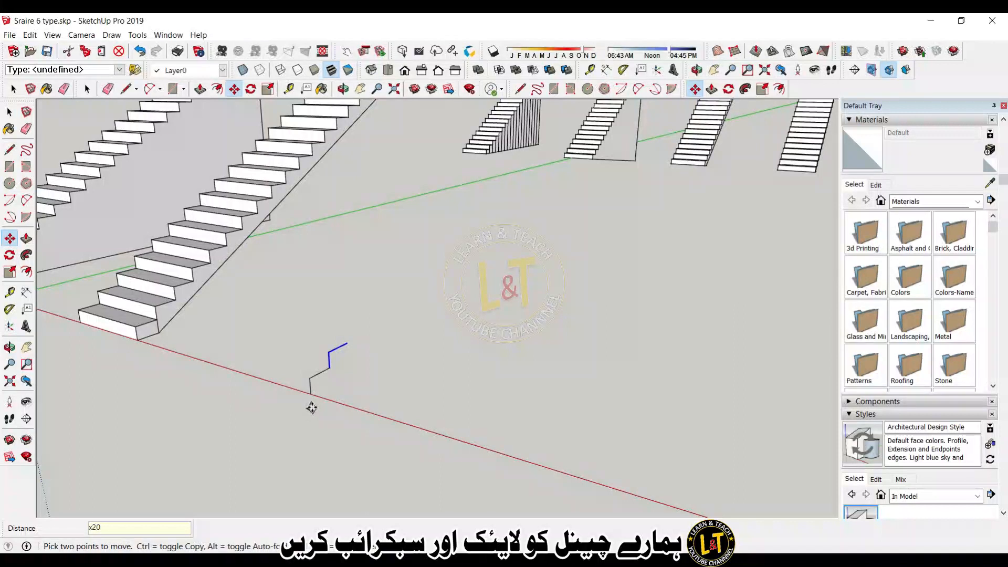
key(Return)
Step: Close the stepped profile with a short vertical drop at its upper end, a sloping underside line and a base line to the first riser
middle_drag(337, 434, 447, 305)
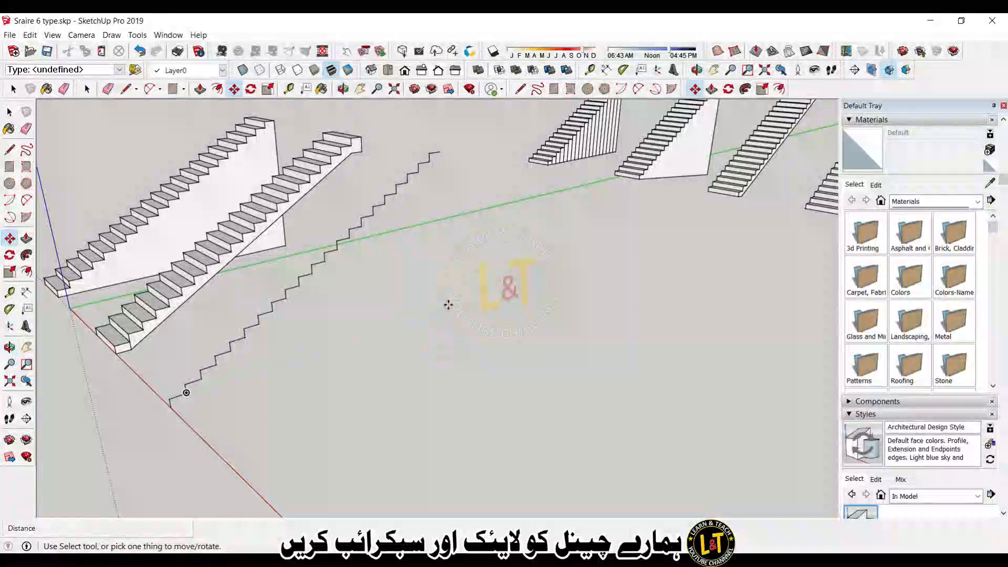
key(l)
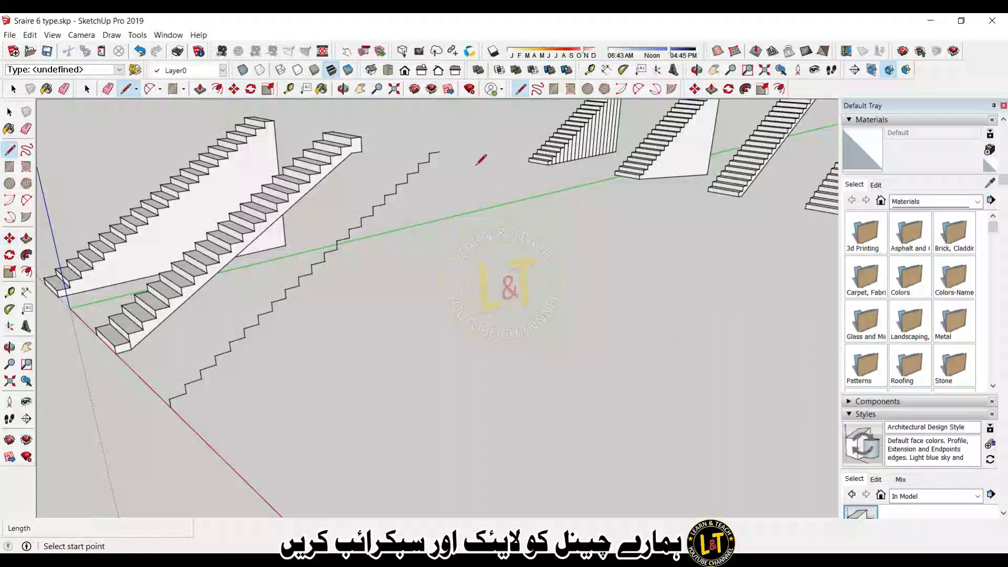
click(439, 151)
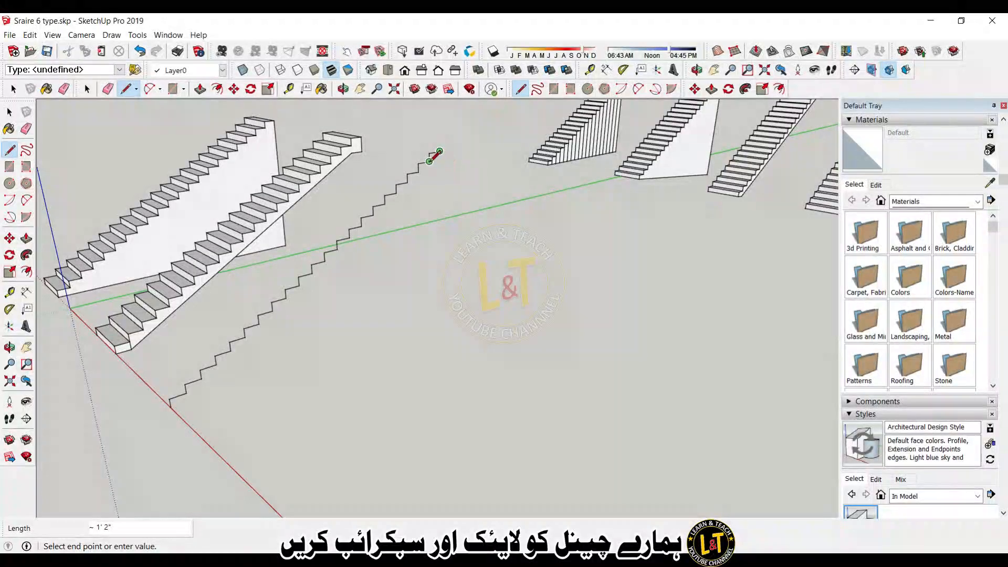
click(439, 166)
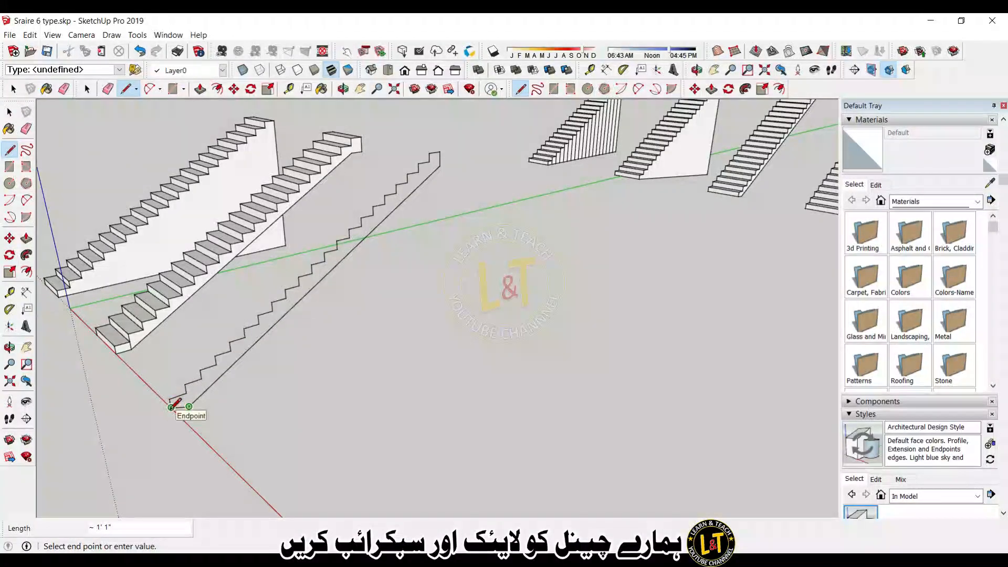
click(171, 407)
Step: Redraw the profile's underside as a higher sloping line with level ends beneath the first and last steps, and erase the old sloping edge
scroll(237, 420, up, 10)
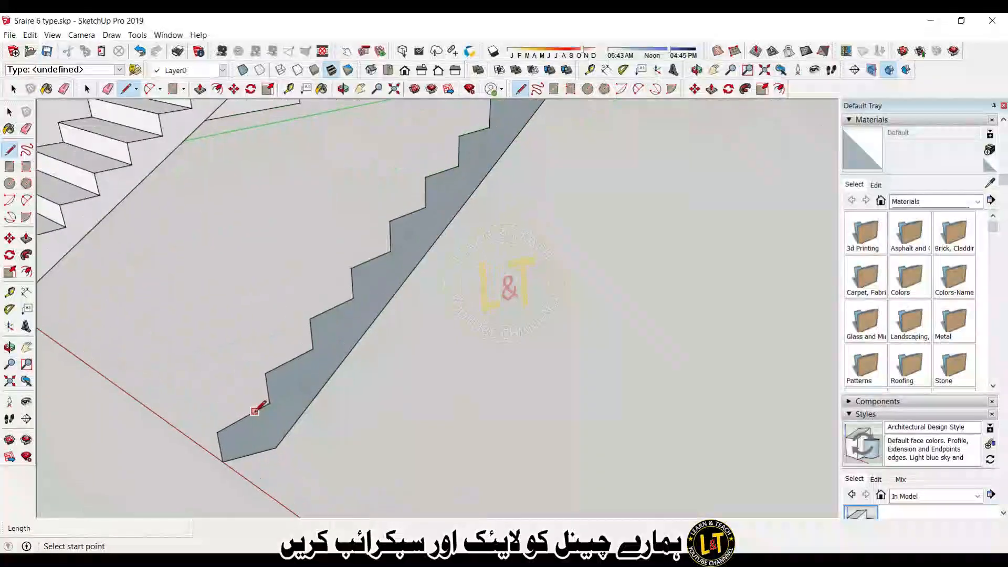
middle_drag(281, 443, 150, 347)
click(150, 347)
click(219, 344)
click(219, 308)
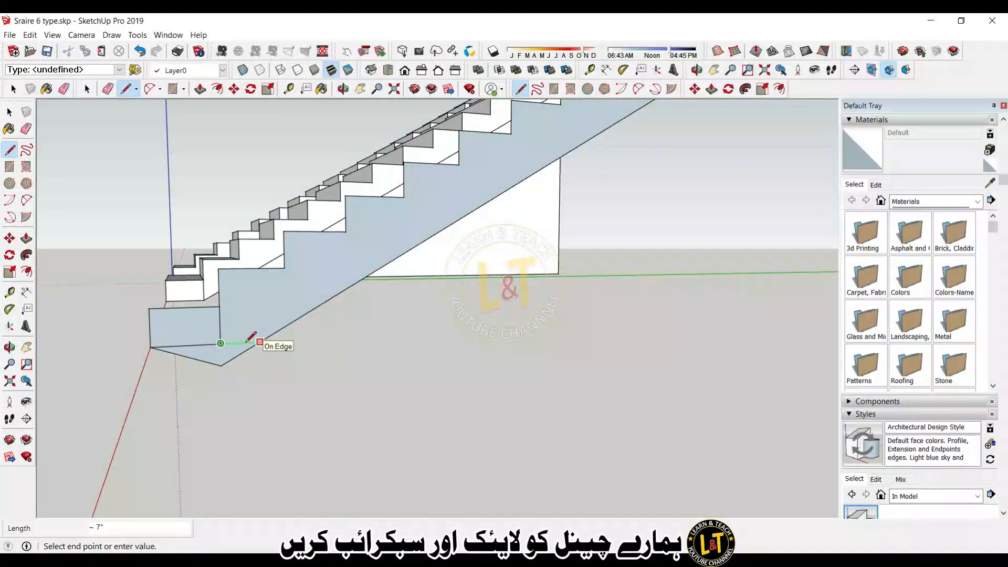
scroll(213, 367, down, 5)
scroll(569, 146, up, 3)
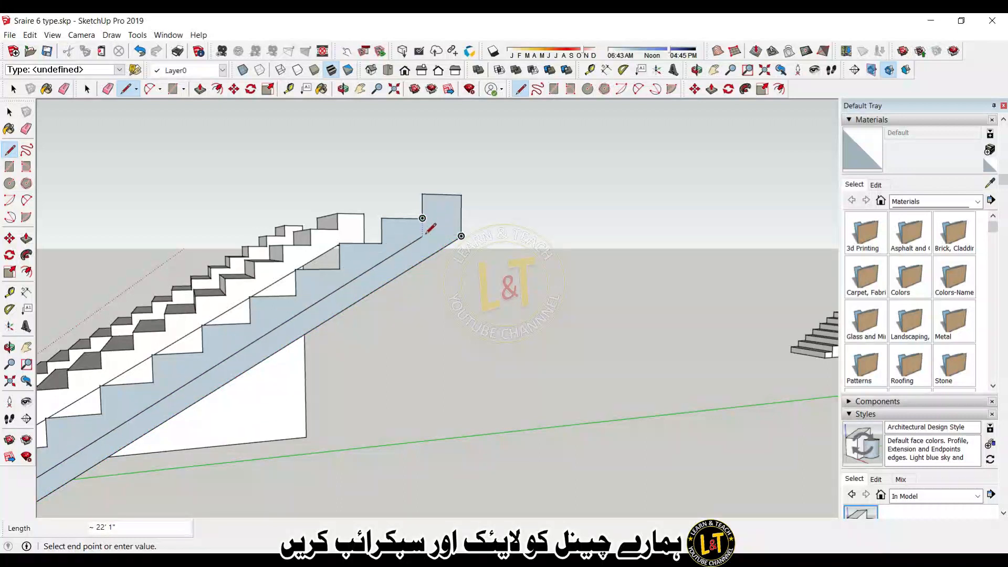
click(460, 236)
key(e)
click(437, 251)
Step: Extrude the stepped profile 4' with Push/Pull to form a third staircase
scroll(446, 250, down, 5)
scroll(450, 248, down, 2)
scroll(256, 372, up, 3)
middle_drag(264, 364, 305, 463)
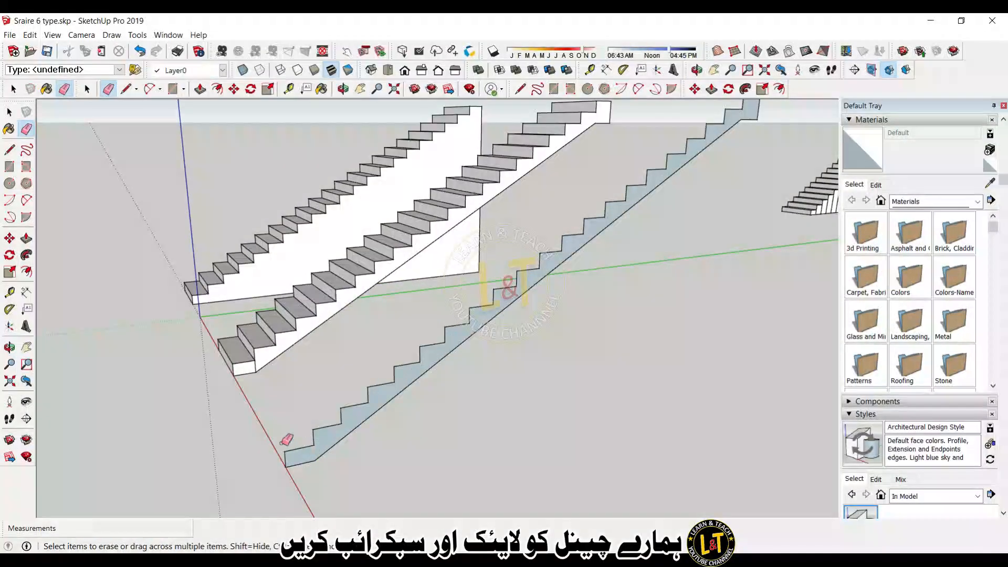
scroll(284, 436, down, 3)
key(p)
click(326, 433)
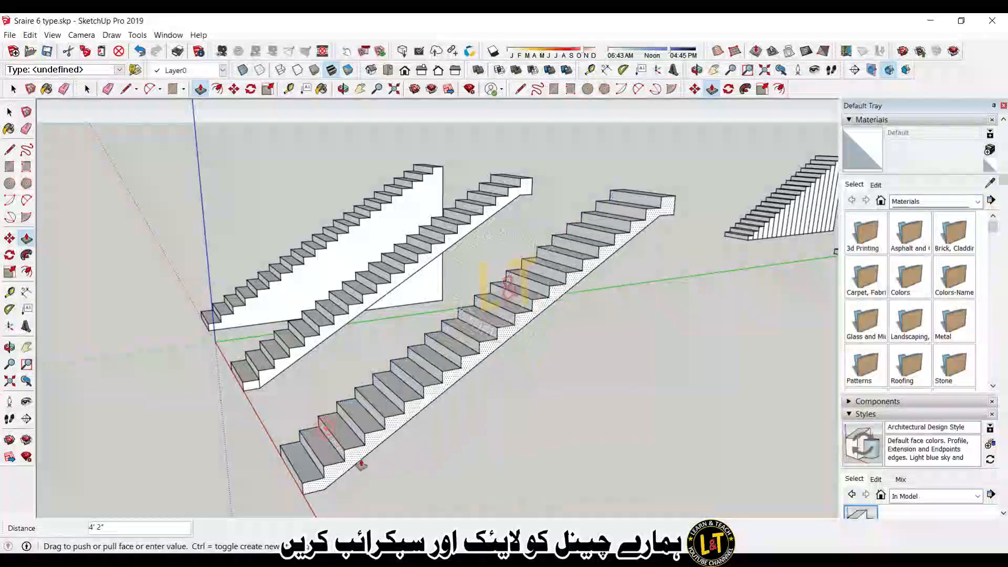
click(358, 464)
text(4)
key(Return)
middle_drag(355, 462, 302, 369)
scroll(302, 369, down, 3)
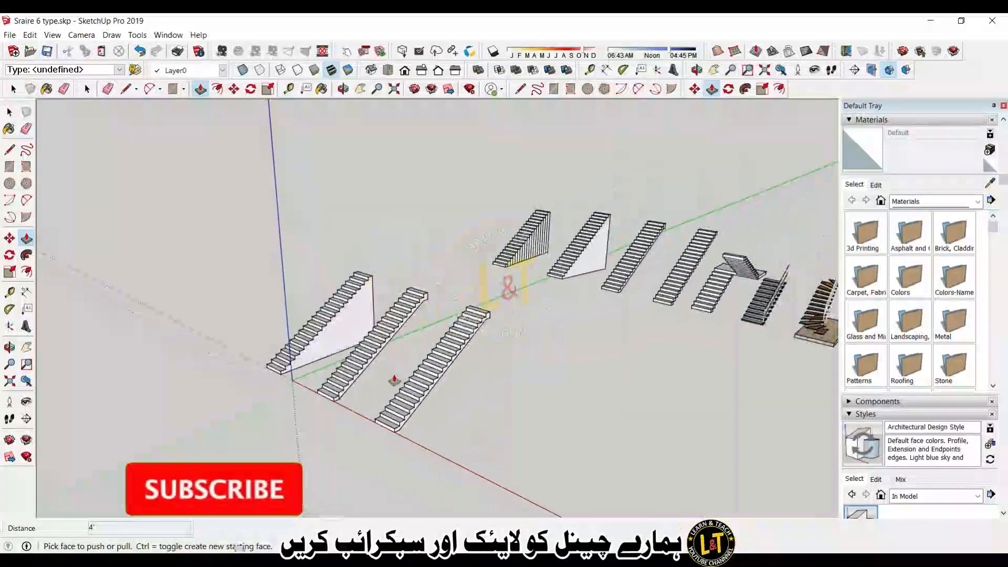
key(space)
scroll(492, 354, up, 2)
scroll(492, 352, down, 2)
middle_drag(518, 377, 594, 283)
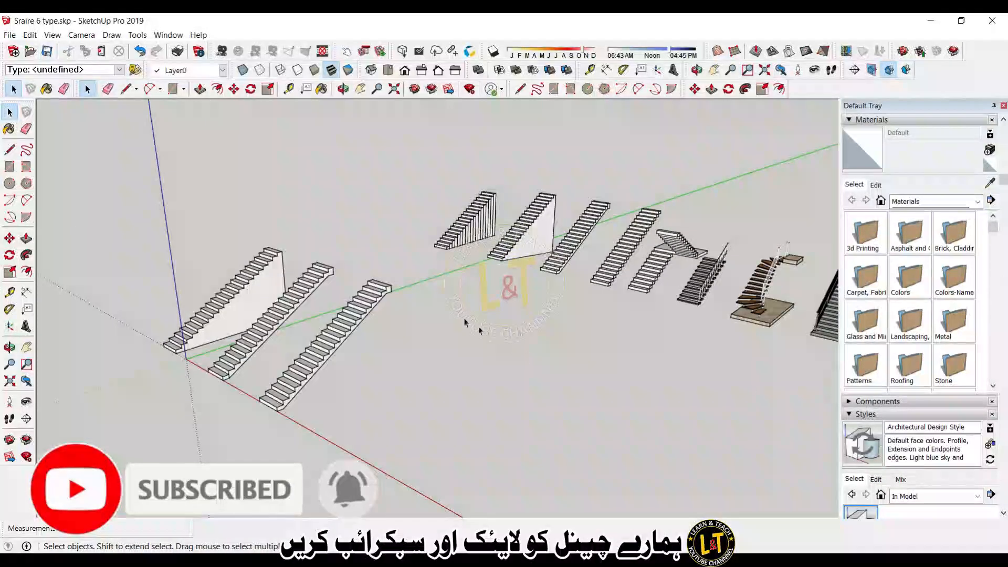
Step: Copy the third staircase's lowest tread face along the red axis beside the flight, and move the copy 6" down onto the axis
scroll(265, 437, up, 5)
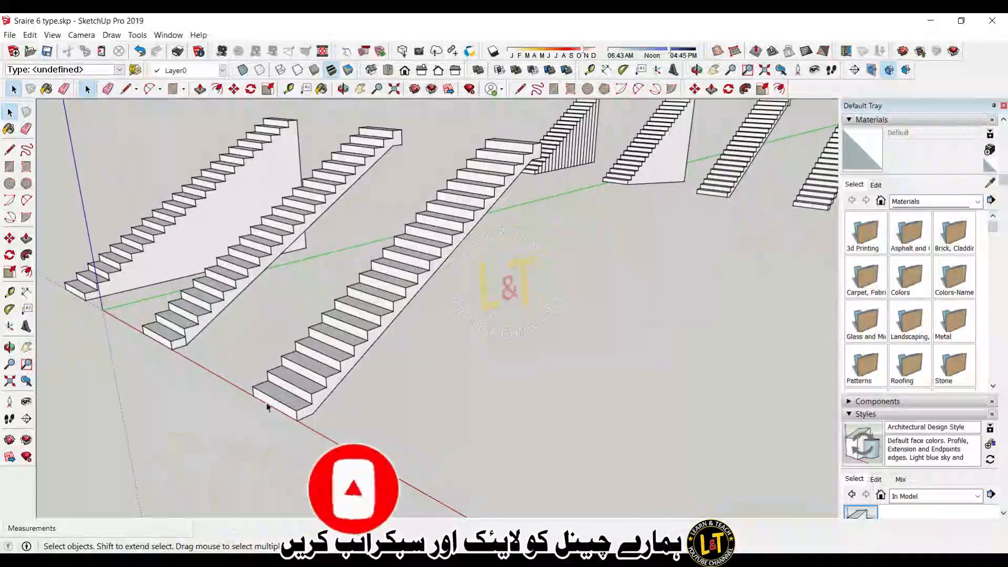
click(276, 400)
click(277, 400)
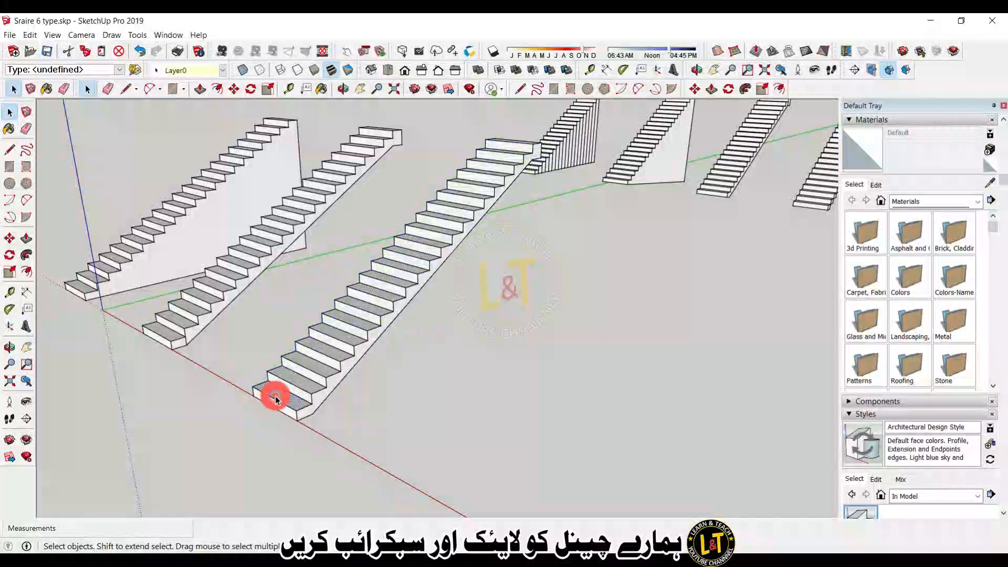
key(m)
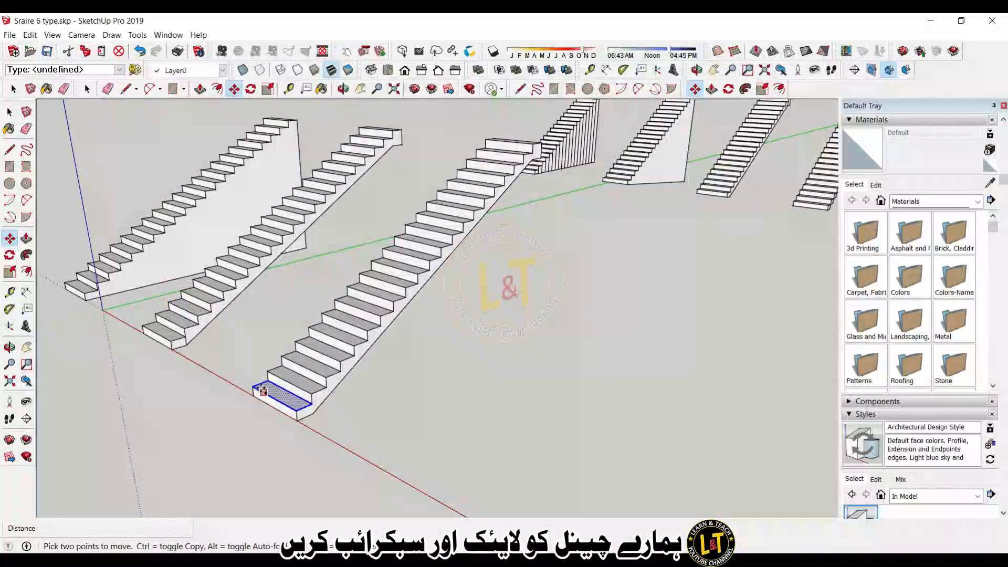
click(255, 387)
key(ctrl)
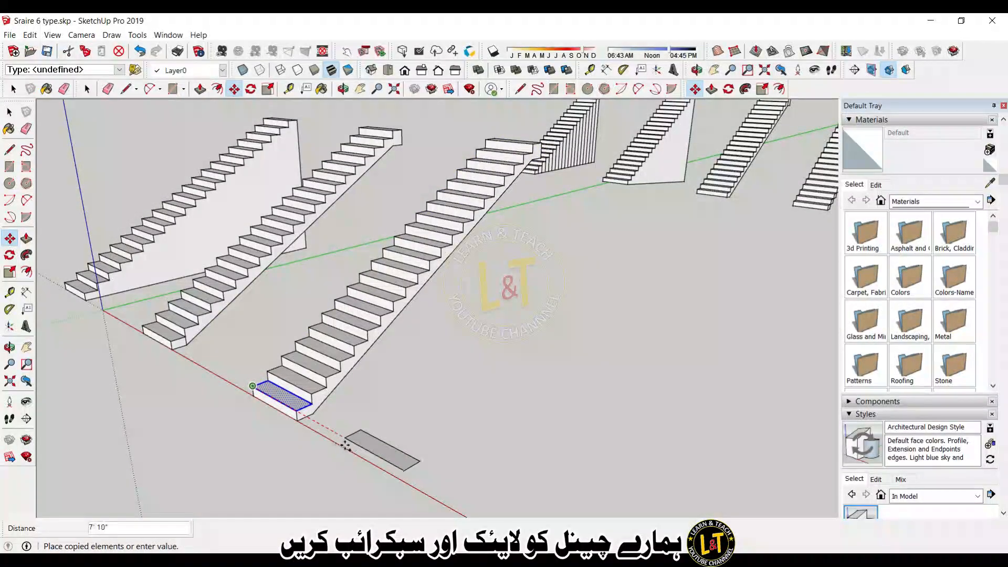
click(354, 446)
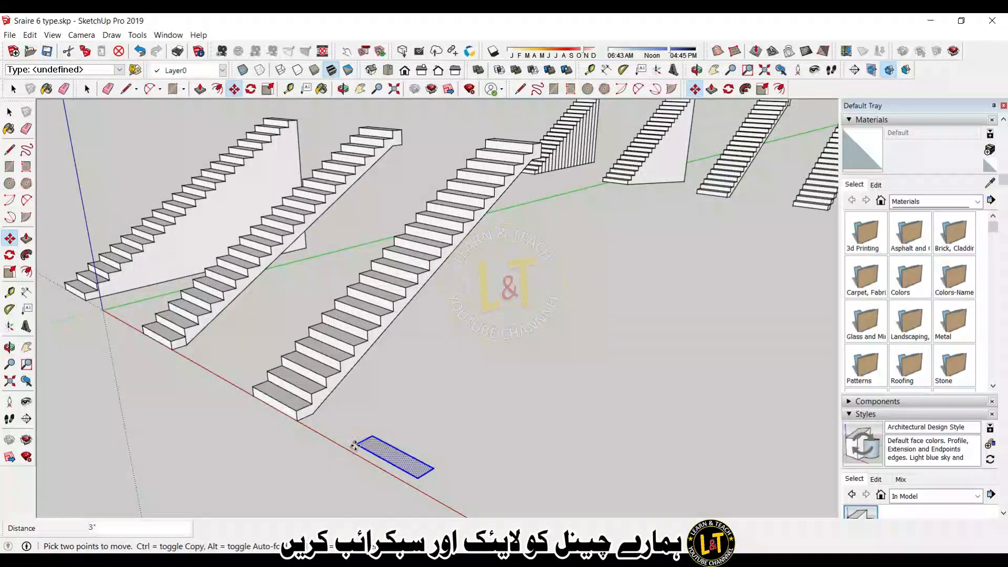
text(6)
key(Return)
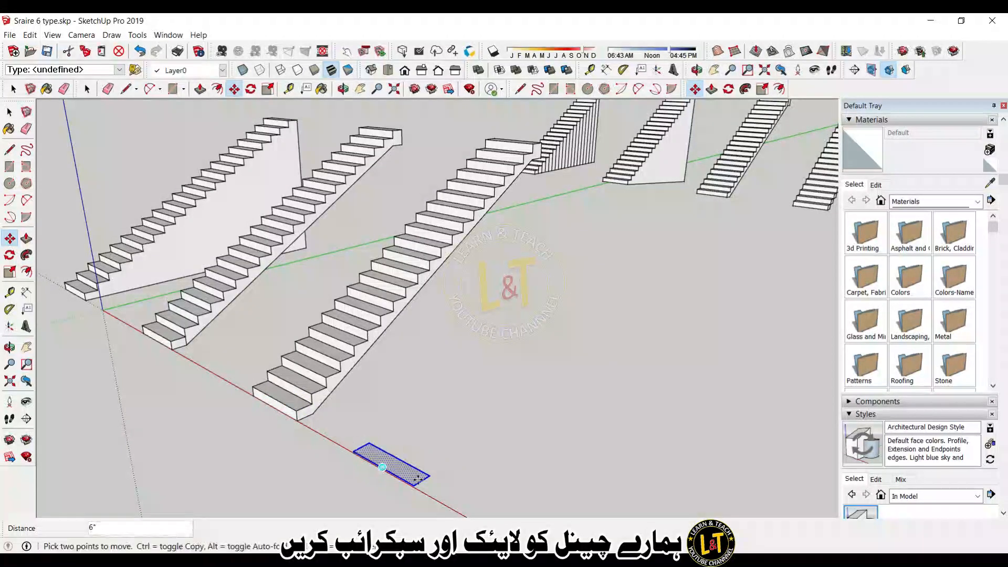
Step: Pull the copied tread face up 7" to form a separate step block
scroll(399, 470, up, 3)
key(p)
click(421, 480)
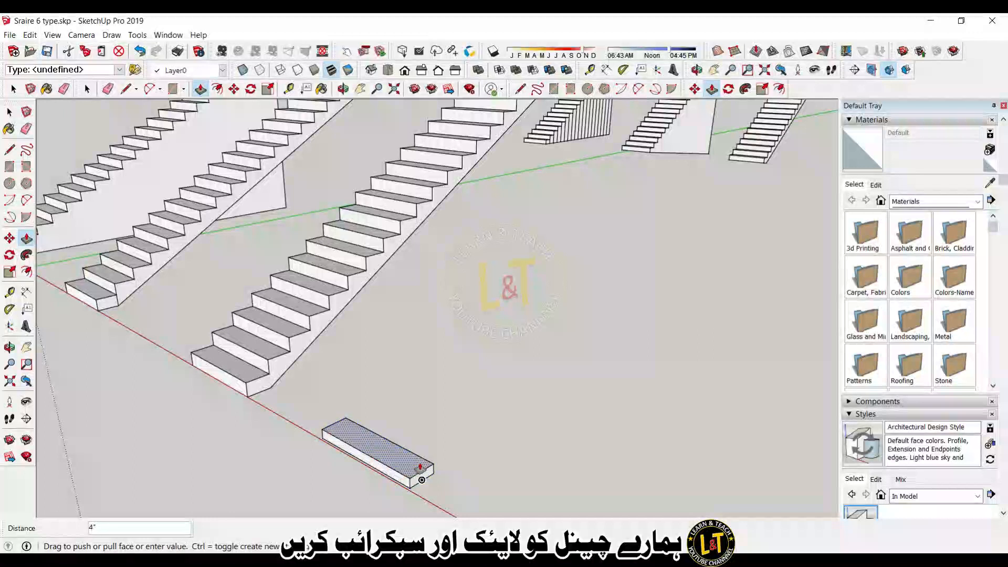
click(420, 466)
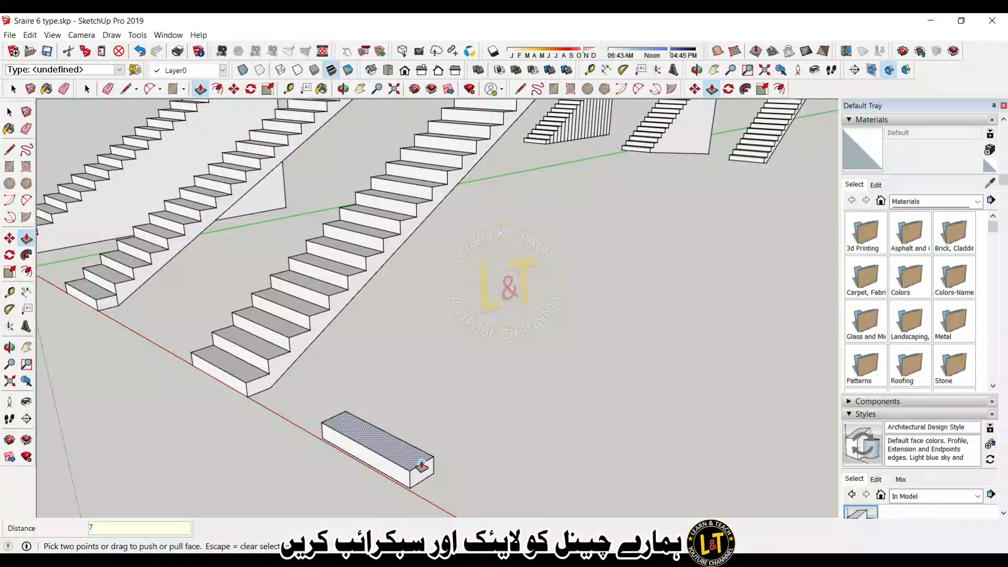
Step: Group the whole step block and make it a component named U Shaped Stairs
key(space)
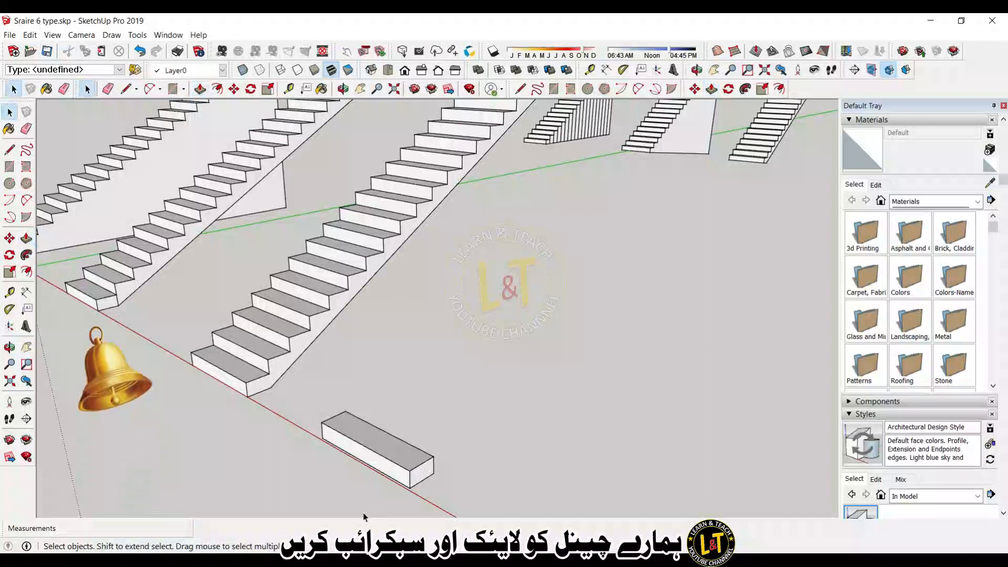
double_click(387, 463)
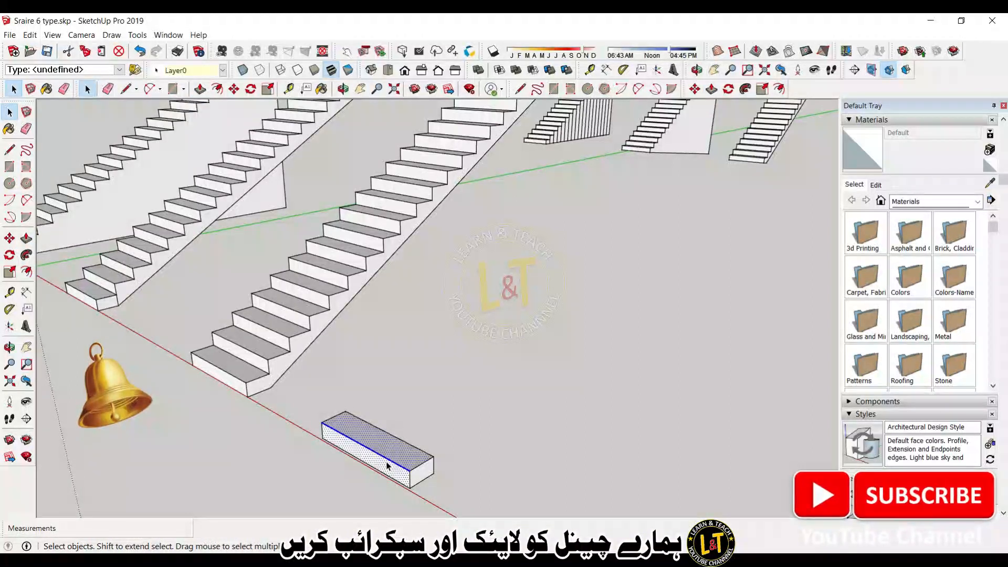
triple_click(387, 464)
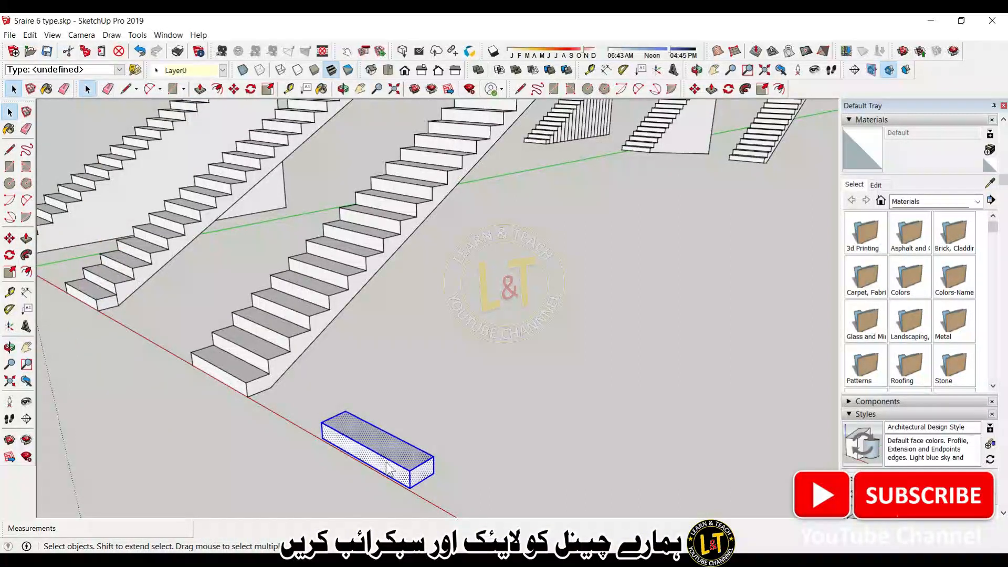
right_click(400, 462)
click(421, 394)
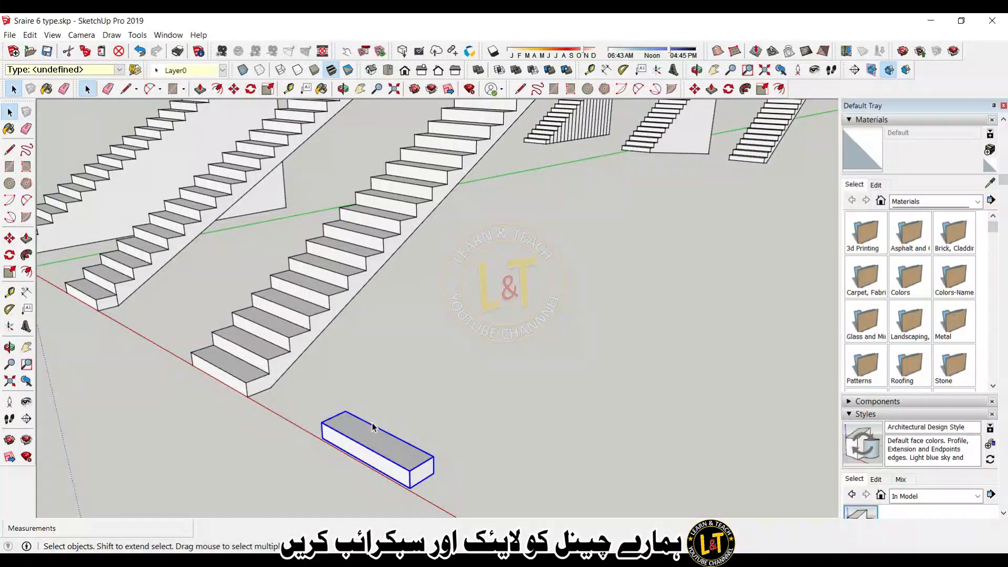
right_click(373, 462)
click(406, 347)
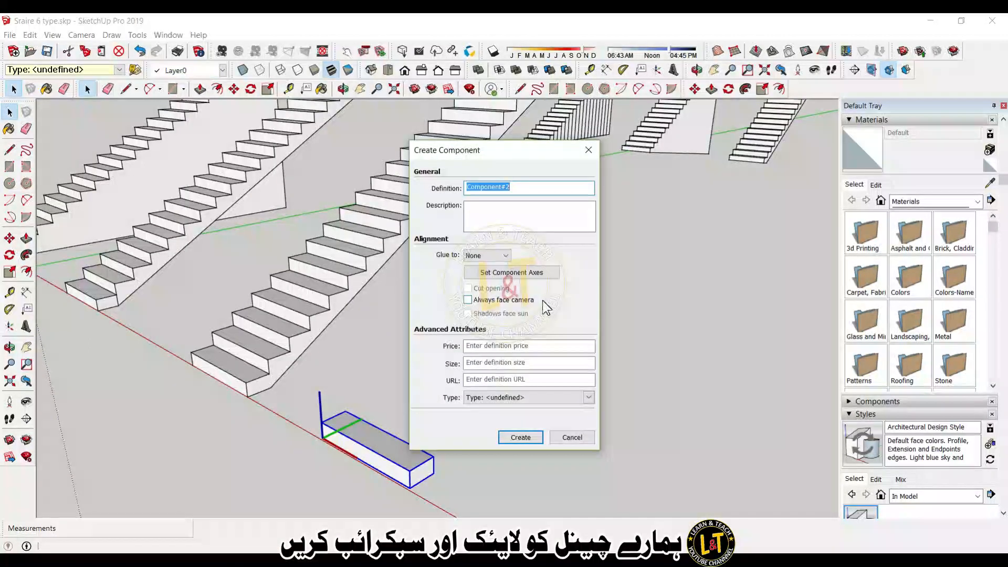
text(U S)
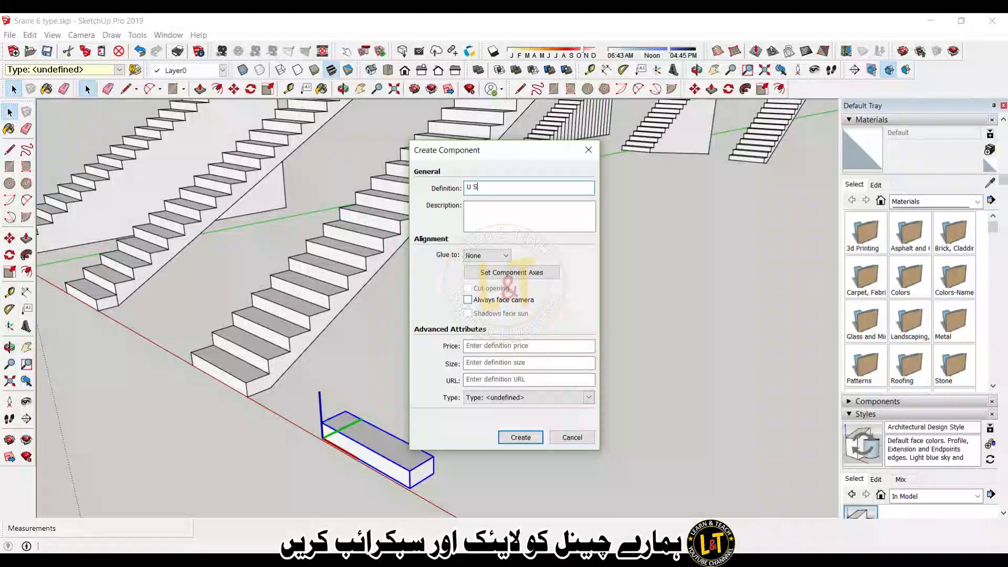
text(haped Stairs)
click(520, 438)
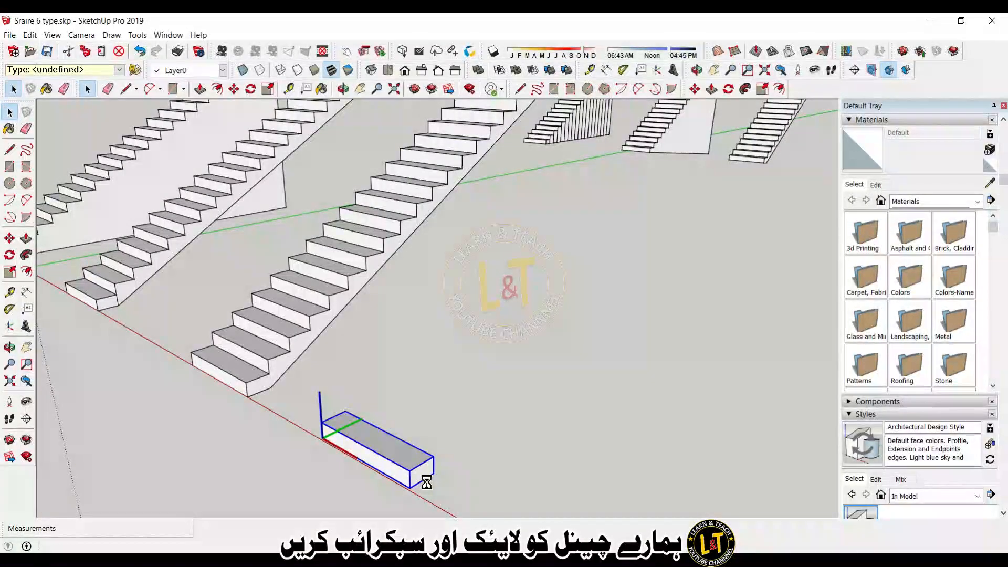
Step: Copy the step component diagonally from its lower front corner to its upper back corner, and array it x10 to form a flight
middle_drag(426, 485, 401, 489)
key(m)
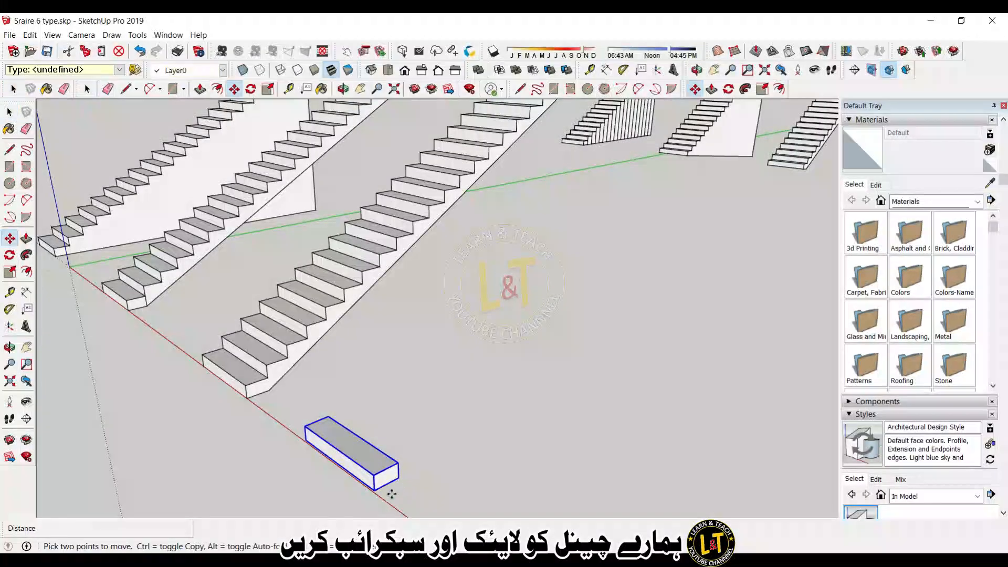
click(378, 490)
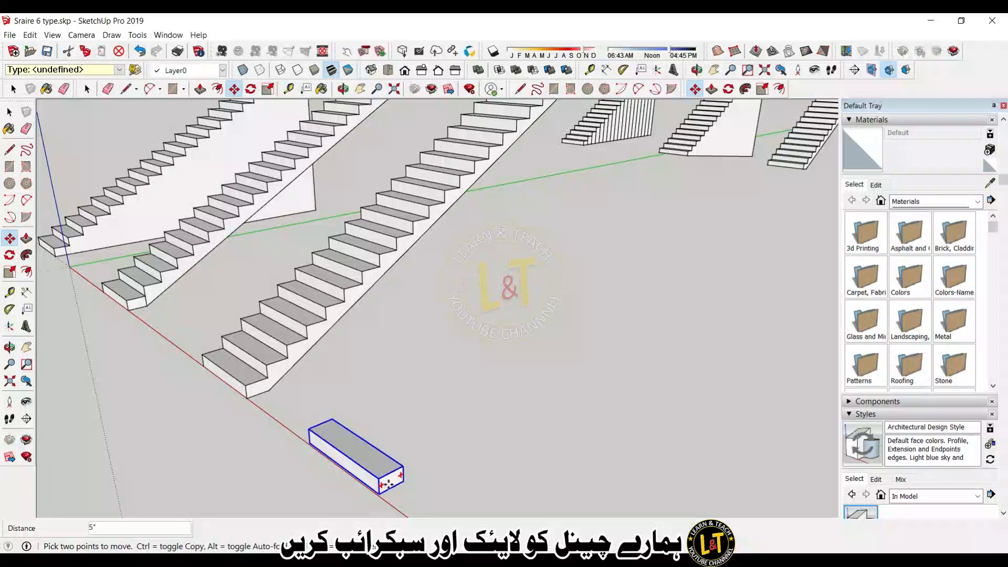
key(ctrl)
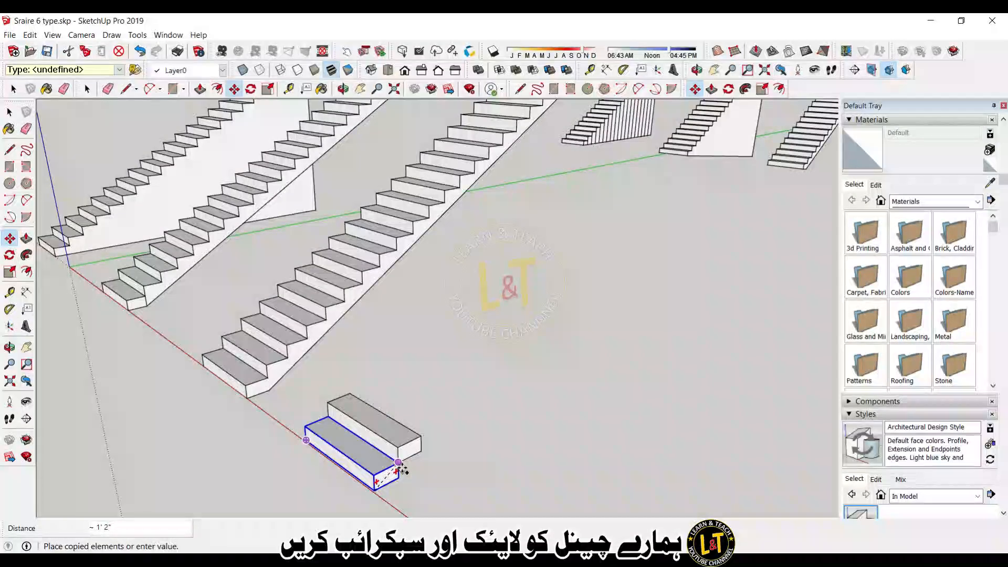
click(399, 463)
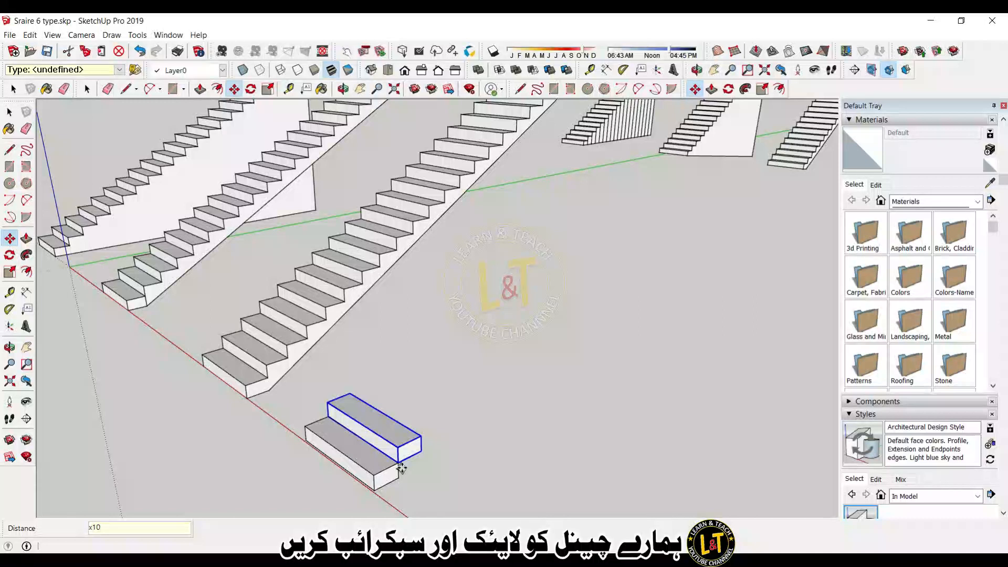
text(x10)
key(Return)
Step: Make the topmost step of the new flight a unique component
middle_drag(472, 349, 384, 362)
key(q)
middle_drag(513, 284, 441, 295)
scroll(442, 296, up, 4)
click(411, 299)
key(space)
click(409, 306)
right_click(409, 306)
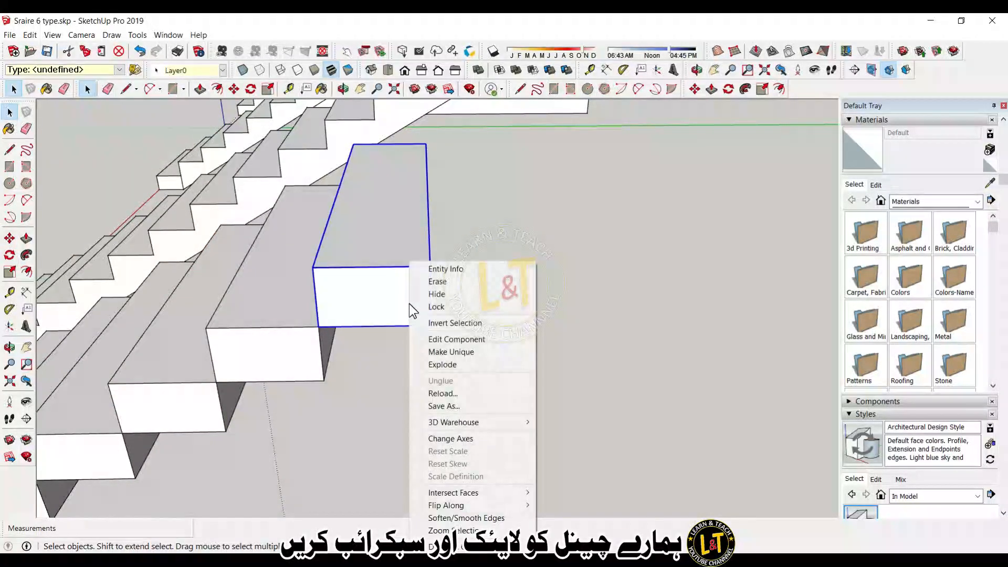
click(451, 353)
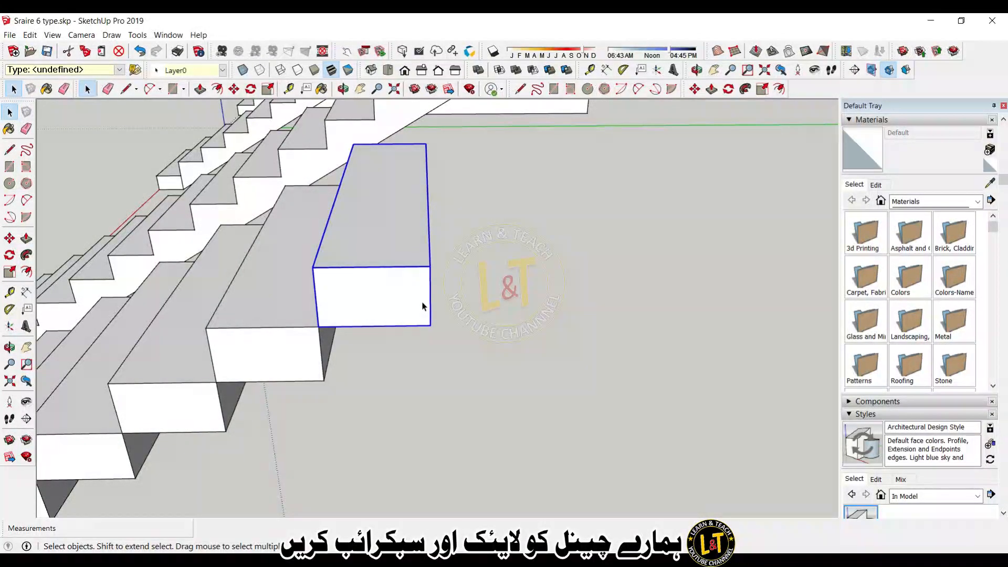
Step: Open the unique top step for editing and pull its back face out 4' as a new section to start a landing
double_click(423, 306)
middle_drag(421, 299, 421, 293)
key(p)
click(408, 279)
key(ctrl)
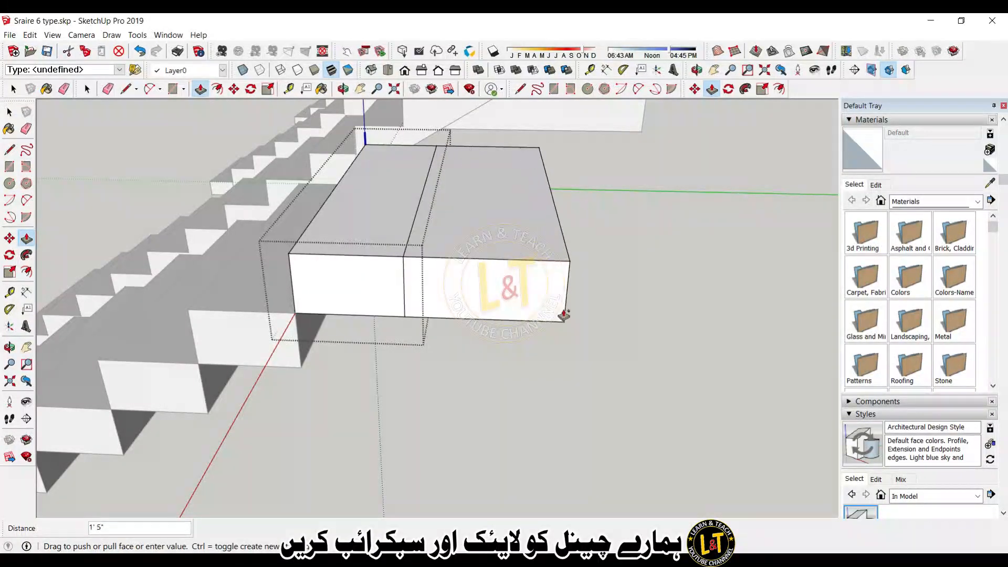
click(613, 325)
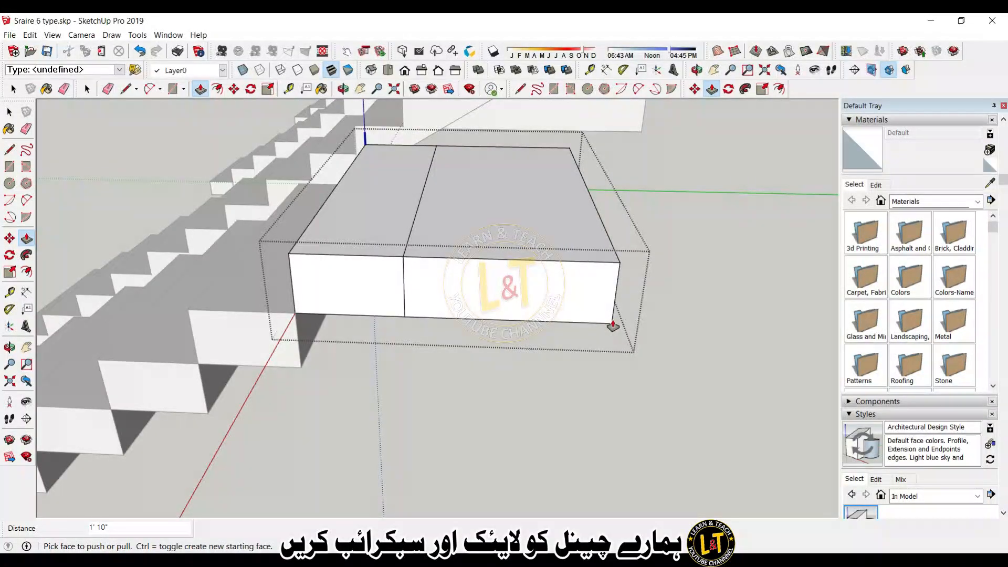
click(613, 325)
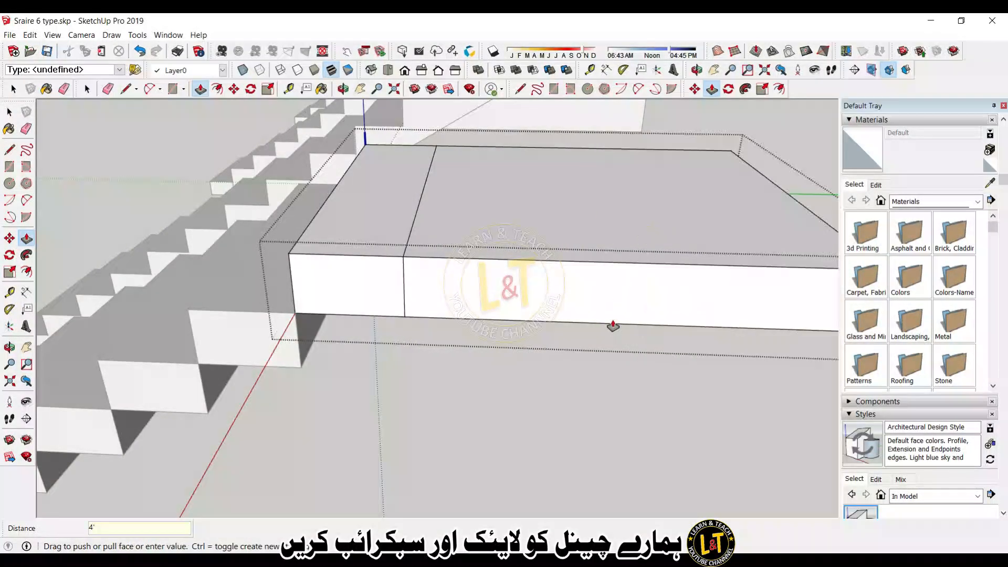
Step: Pull the landing's side face out 4", and extend it another 4' as a separate section for the return flight
scroll(406, 292, down, 1)
click(466, 294)
click(466, 294)
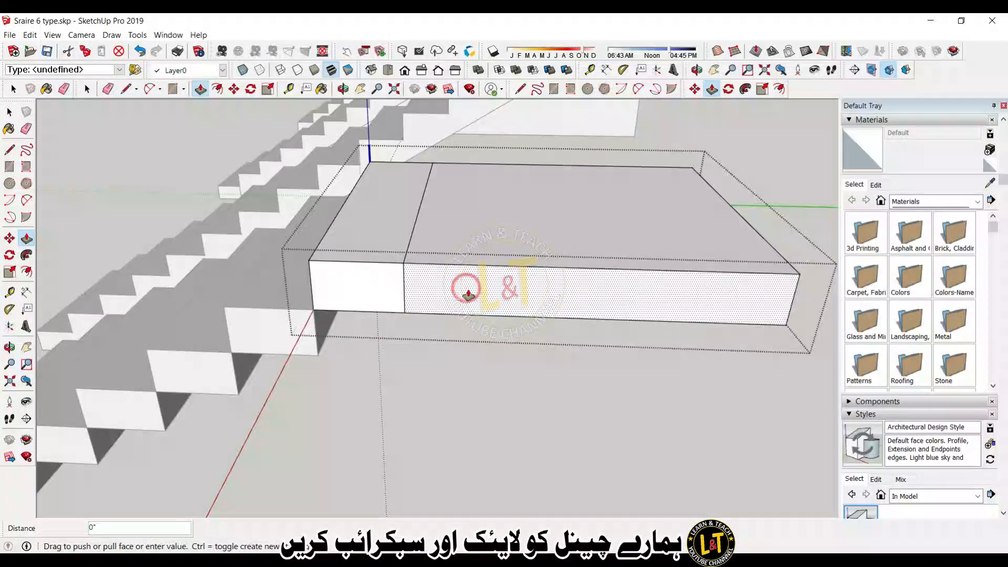
click(468, 296)
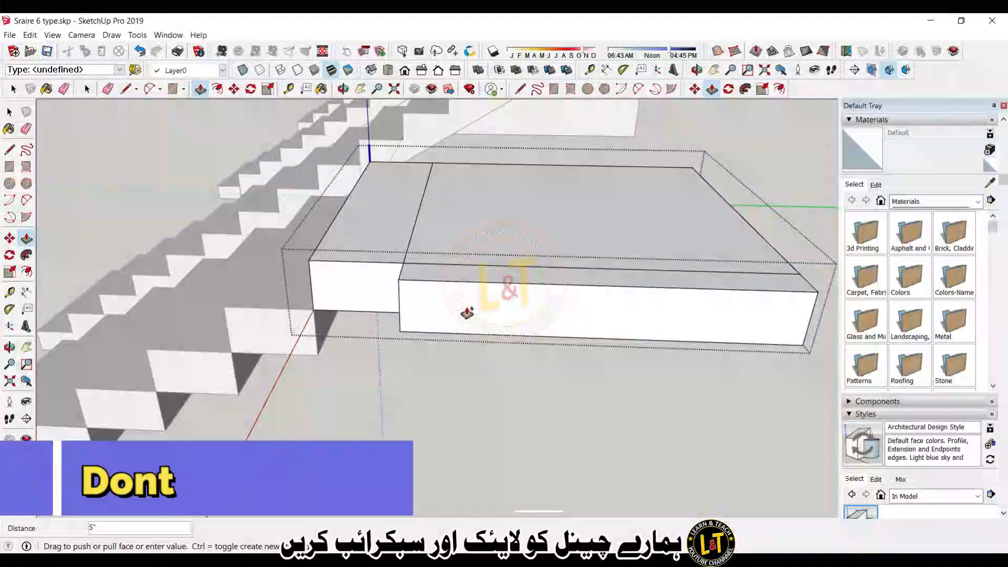
click(466, 313)
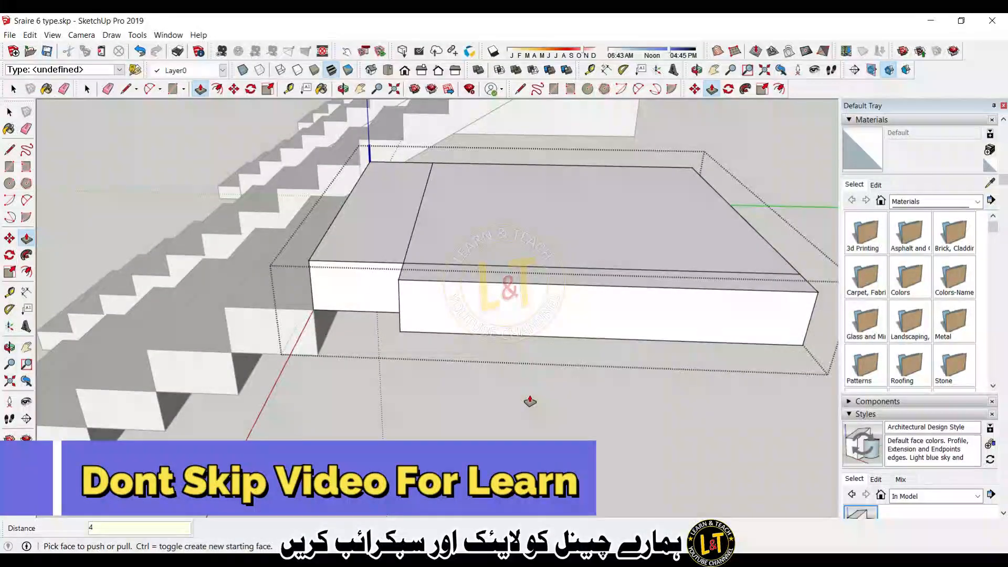
click(525, 311)
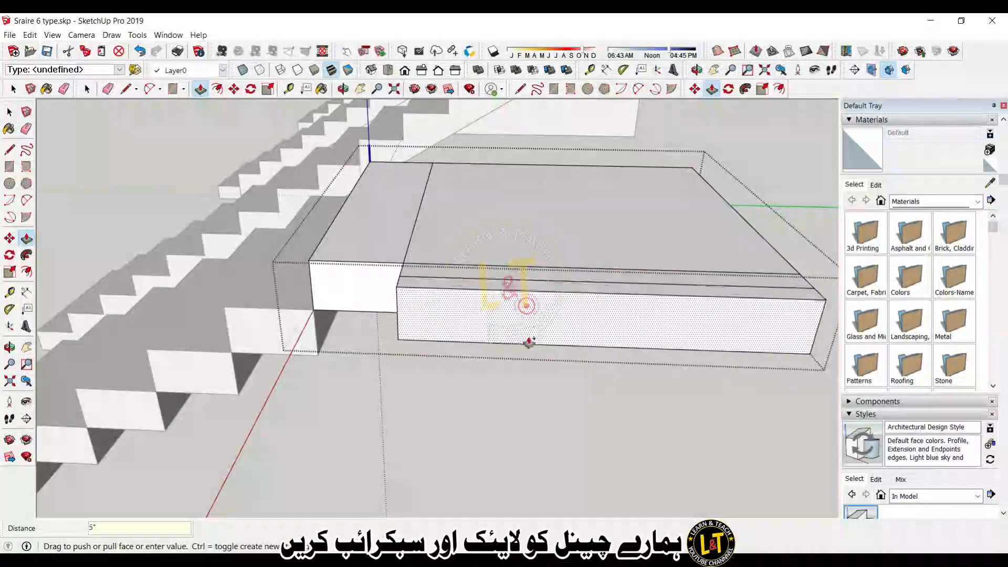
click(529, 442)
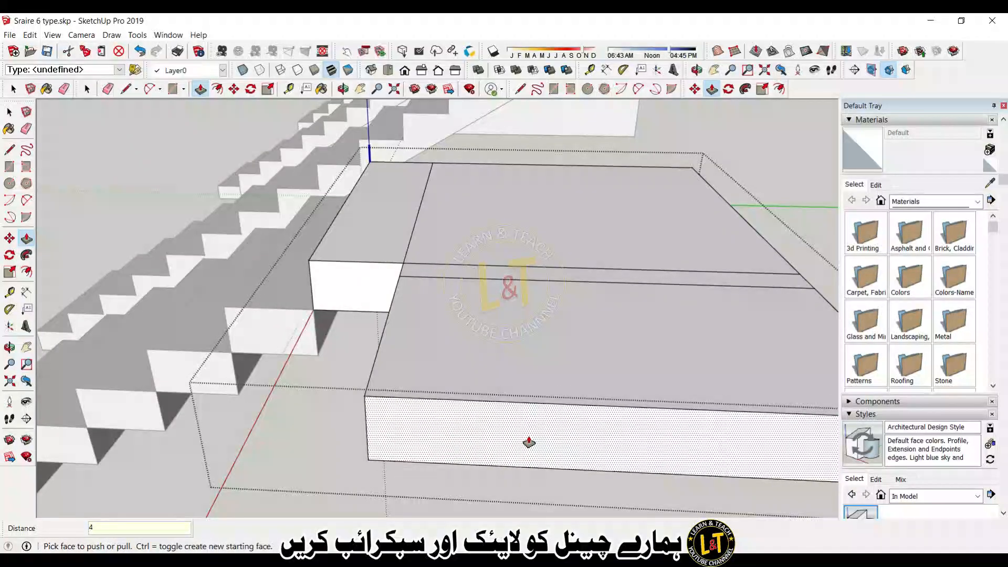
click(529, 441)
scroll(528, 442, down, 4)
key(Return)
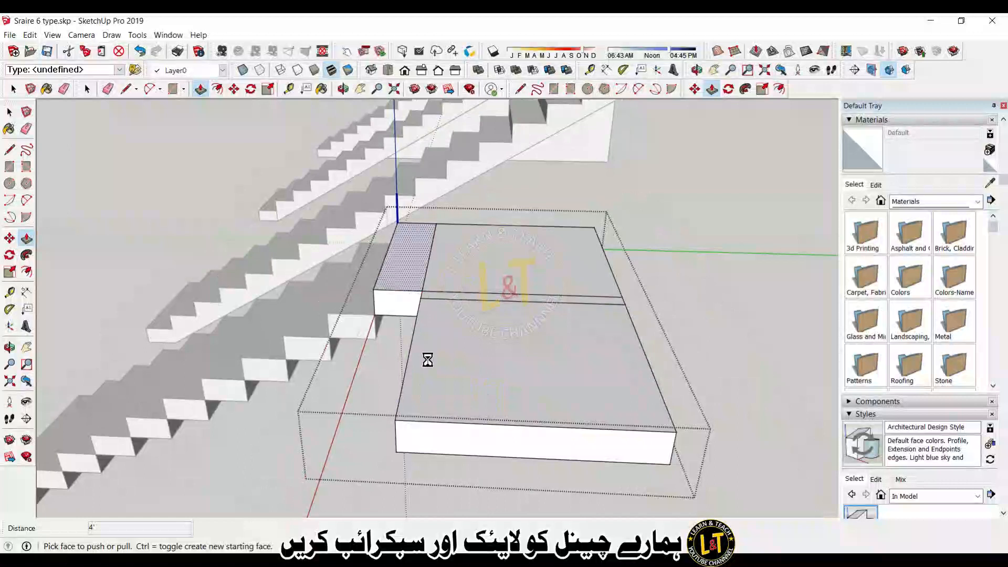
Step: Leave the landing component and copy a step from the lower flight onto the outer top corner of the landing's extended section
middle_drag(592, 364, 568, 340)
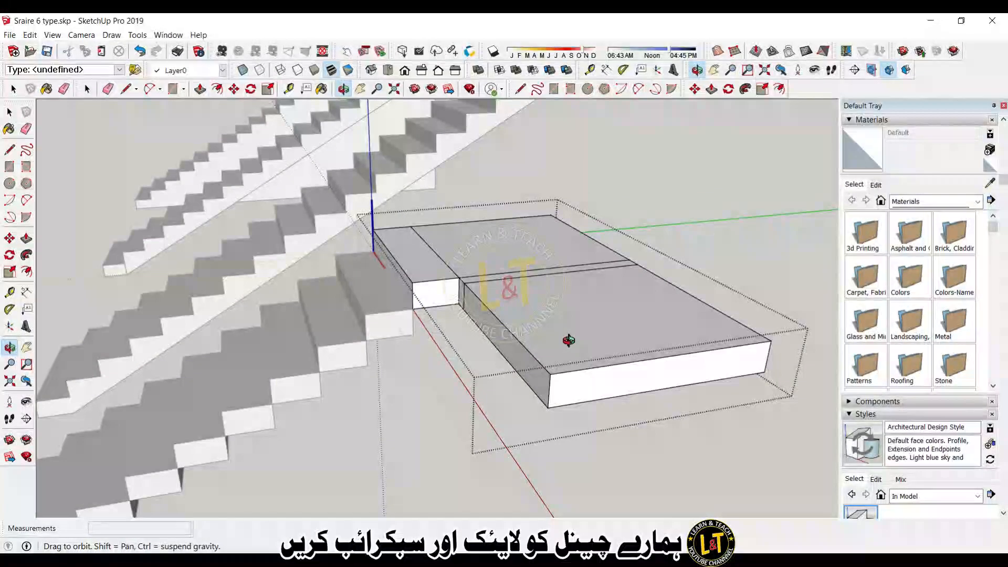
key(space)
click(364, 424)
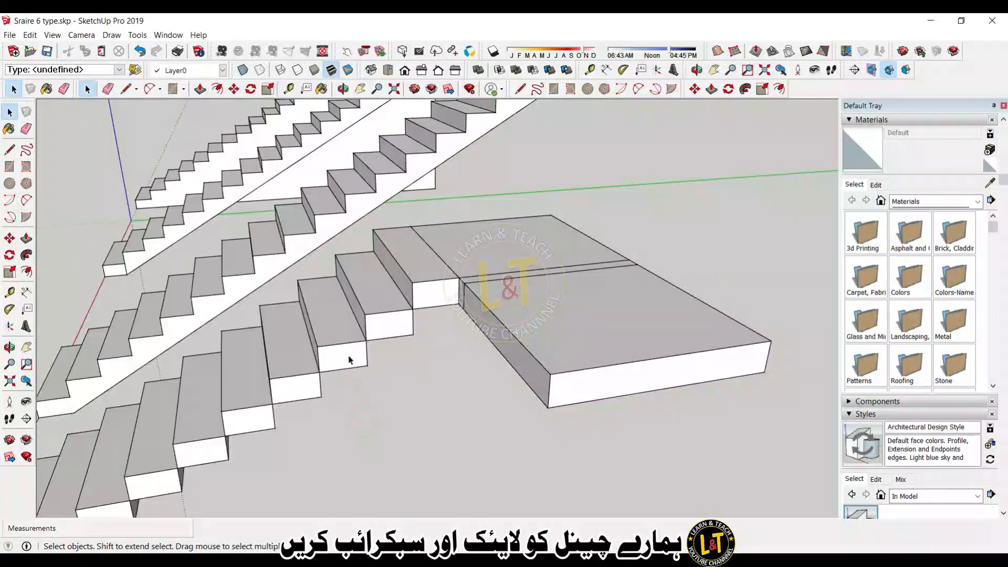
click(349, 354)
key(m)
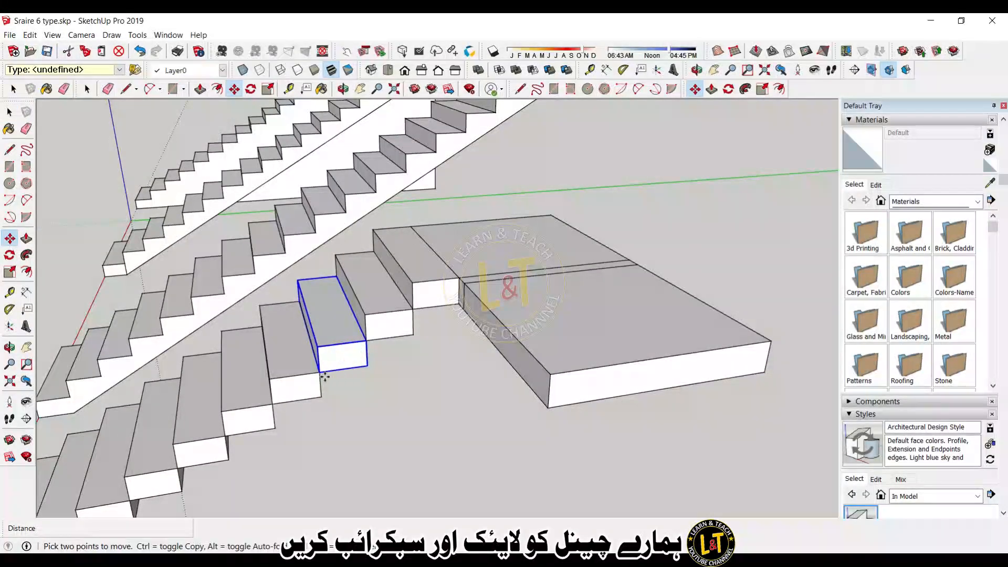
click(366, 366)
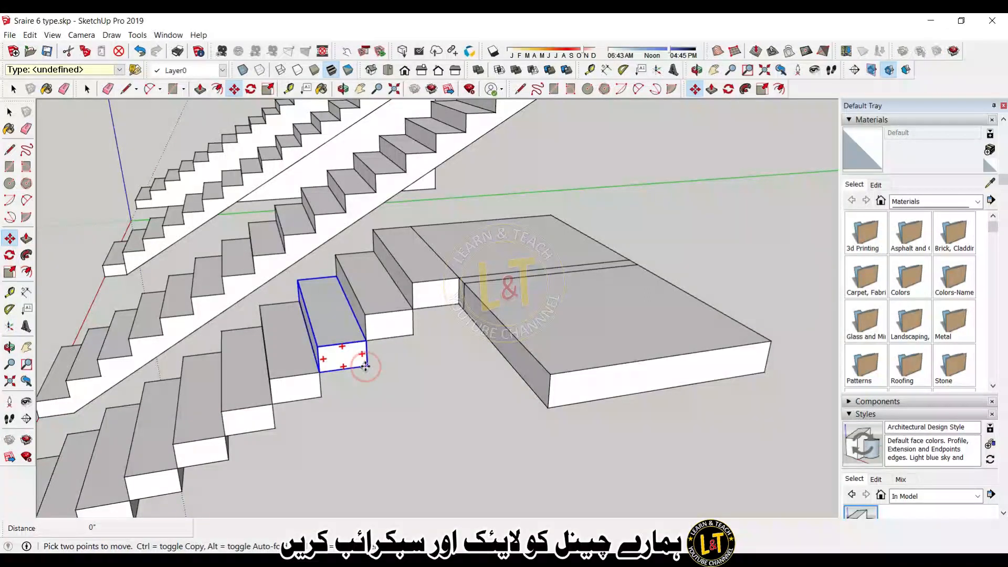
key(ctrl)
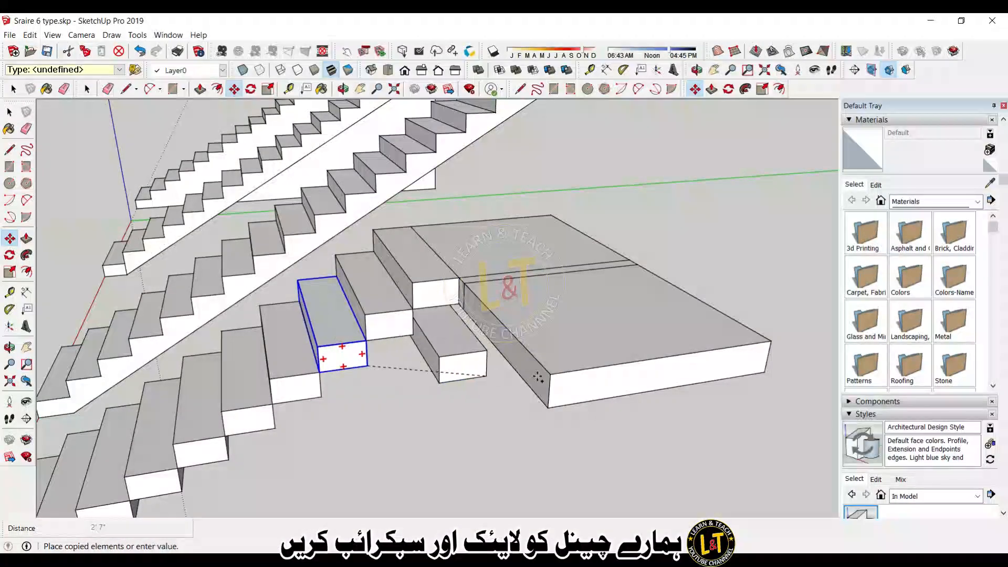
click(550, 381)
Step: Copy the step beside the landing diagonally upward to its opposite upper corner, and array it x10 to form the return flight
middle_drag(551, 382, 404, 370)
key(space)
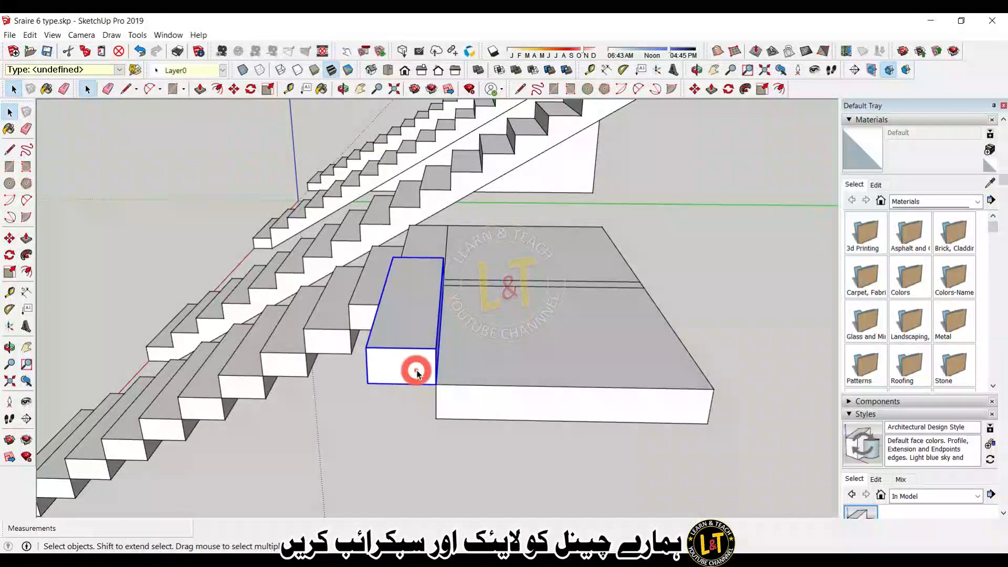
key(m)
key(ctrl)
click(435, 384)
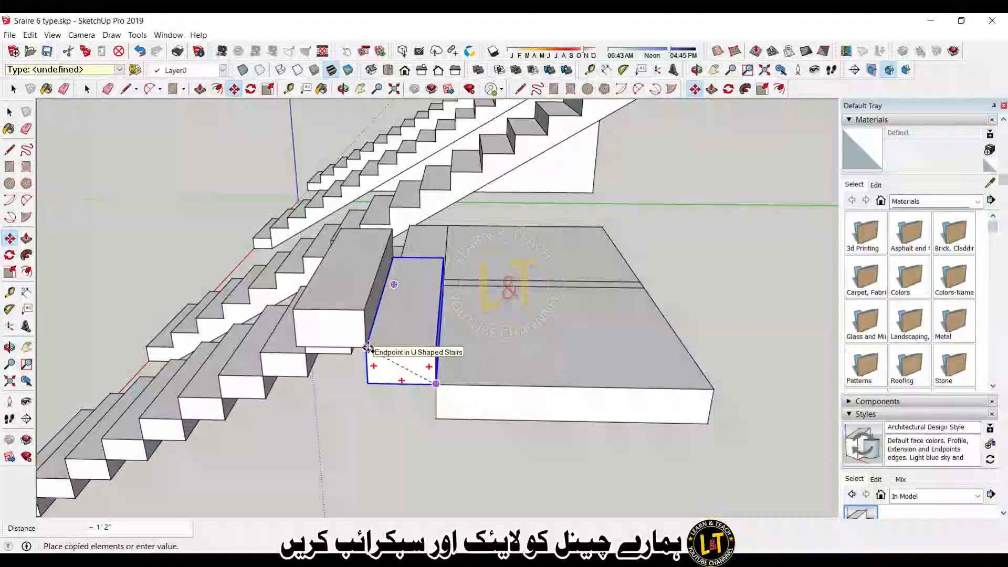
click(368, 347)
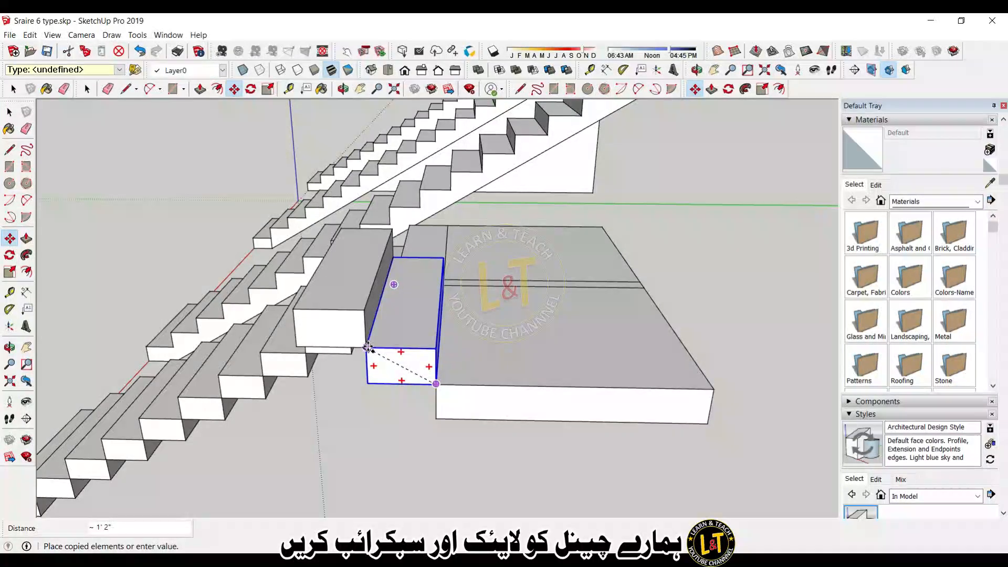
key(Escape)
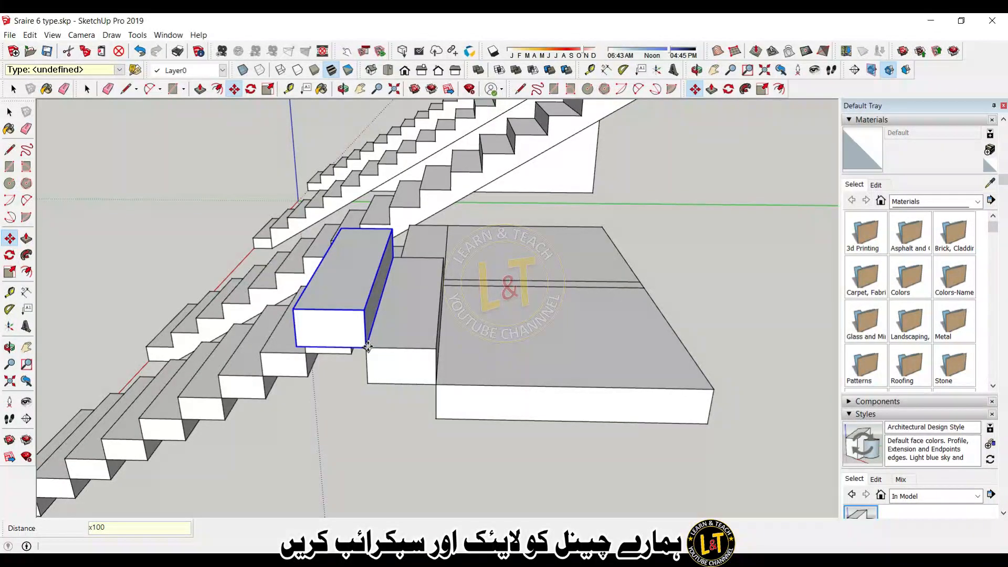
key(Return)
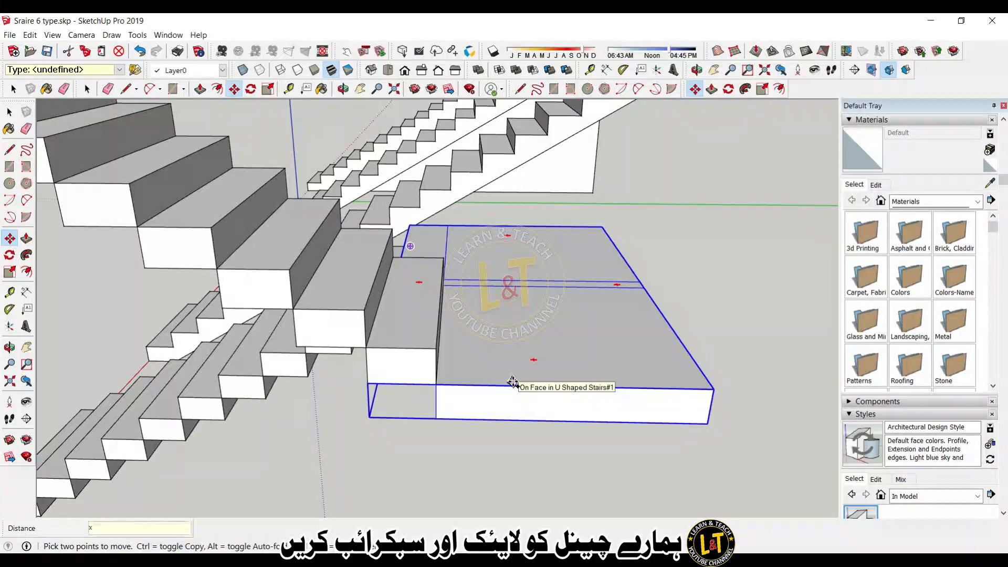
key(space)
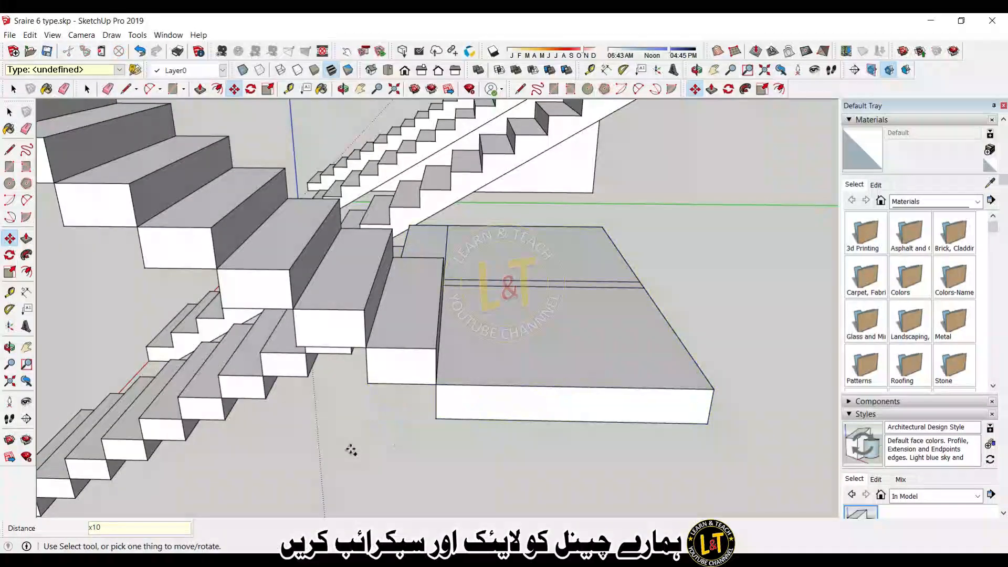
Step: Examine the U-shaped staircase from several angles and compare it with the other stair types in the model
scroll(348, 447, down, 6)
middle_drag(325, 445, 549, 395)
scroll(652, 405, up, 6)
scroll(555, 464, up, 3)
scroll(546, 446, up, 2)
middle_drag(542, 436, 436, 426)
scroll(437, 405, up, 2)
scroll(465, 373, down, 5)
middle_drag(465, 374, 369, 428)
scroll(445, 450, up, 2)
scroll(369, 429, down, 3)
scroll(369, 428, down, 3)
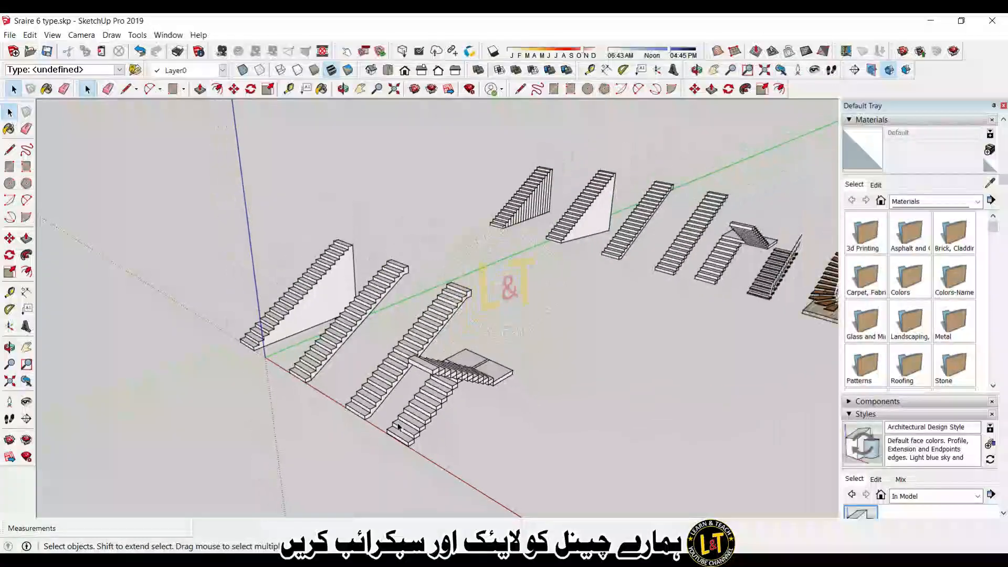
scroll(456, 431, up, 1)
scroll(400, 399, down, 2)
scroll(441, 412, up, 5)
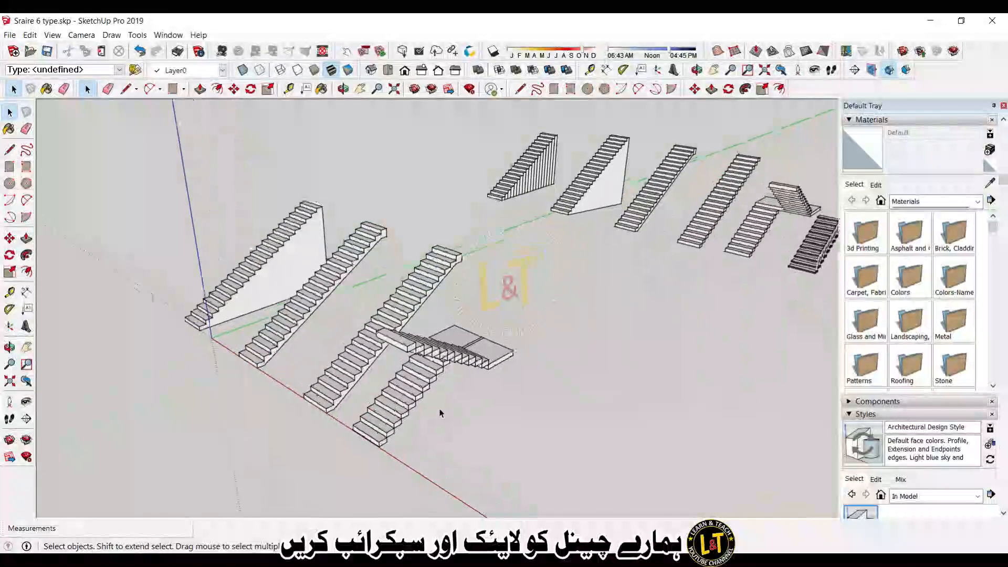
Step: Open the lowest step component of the U-shaped staircase's lower flight for editing
scroll(385, 415, up, 3)
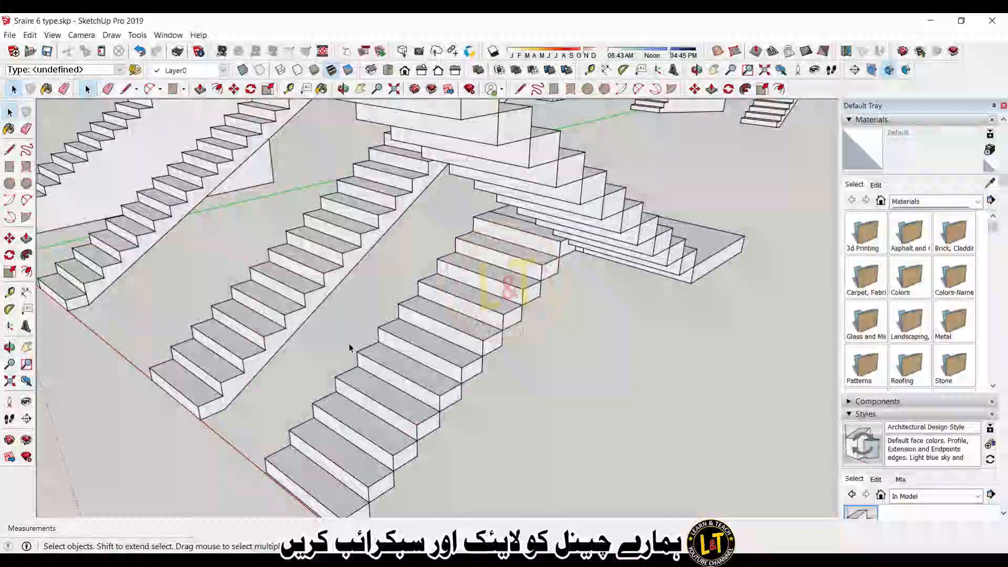
scroll(328, 383, down, 2)
scroll(328, 383, up, 4)
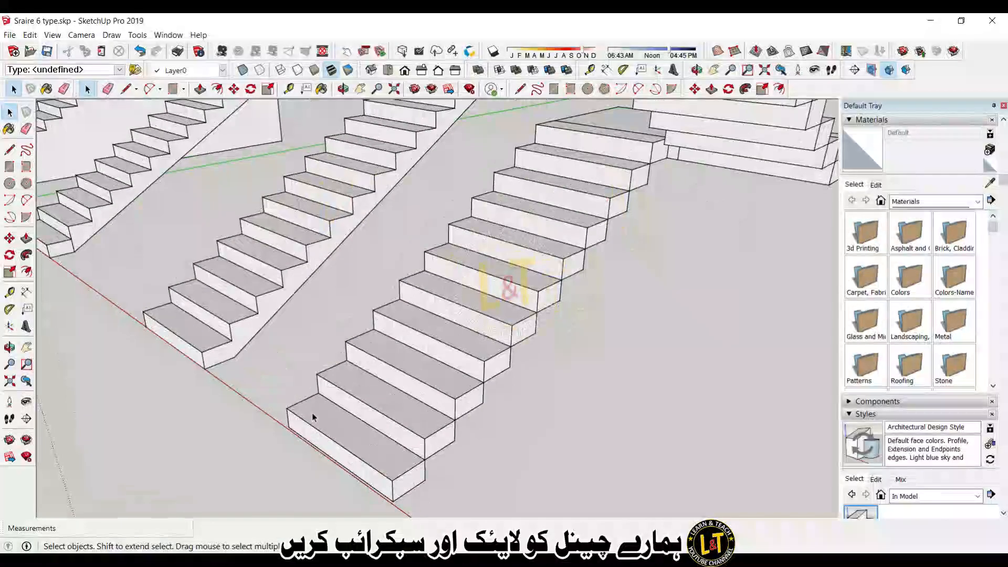
double_click(313, 417)
scroll(313, 416, up, 2)
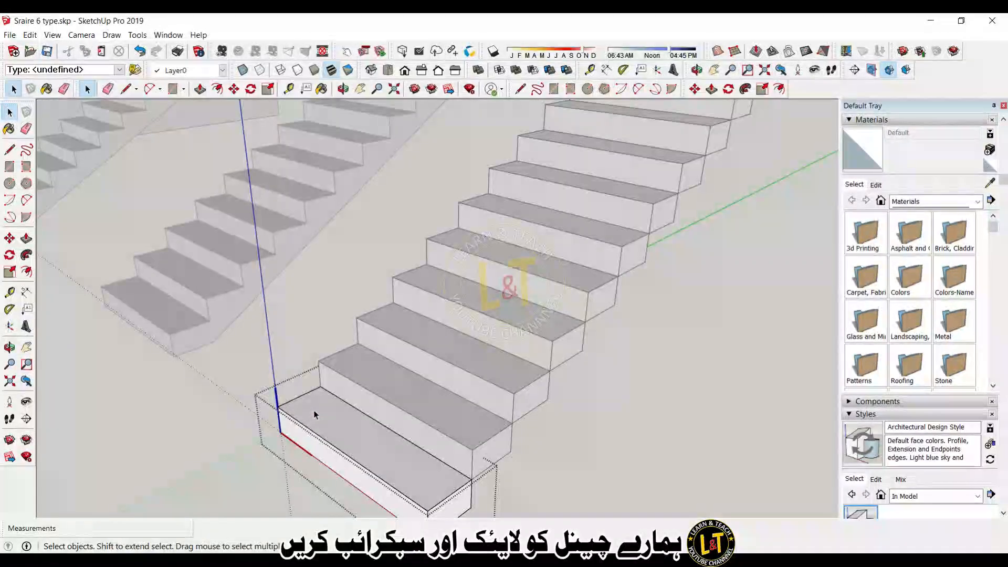
middle_drag(450, 479, 417, 491)
scroll(417, 490, up, 3)
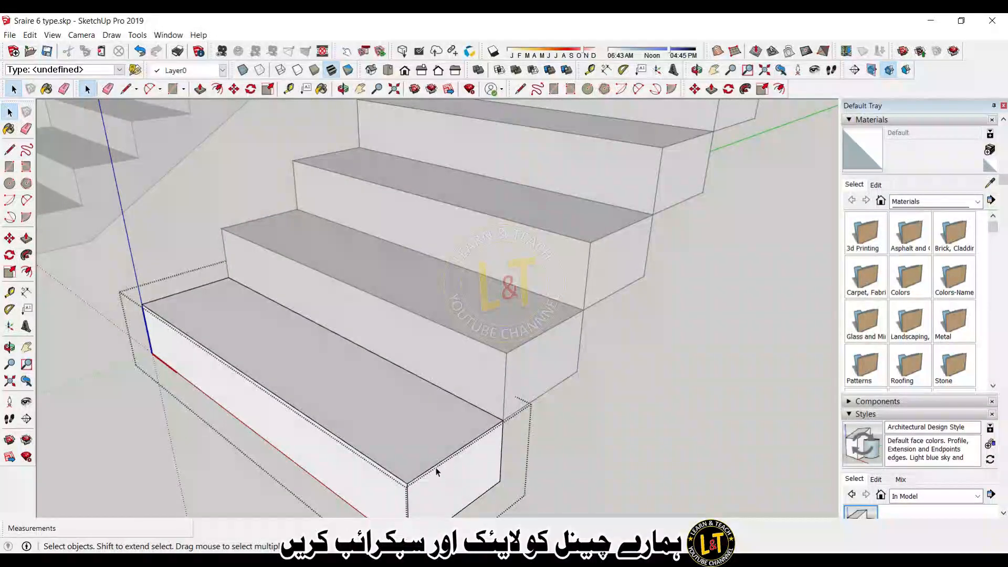
key(c)
scroll(439, 452, up, 2)
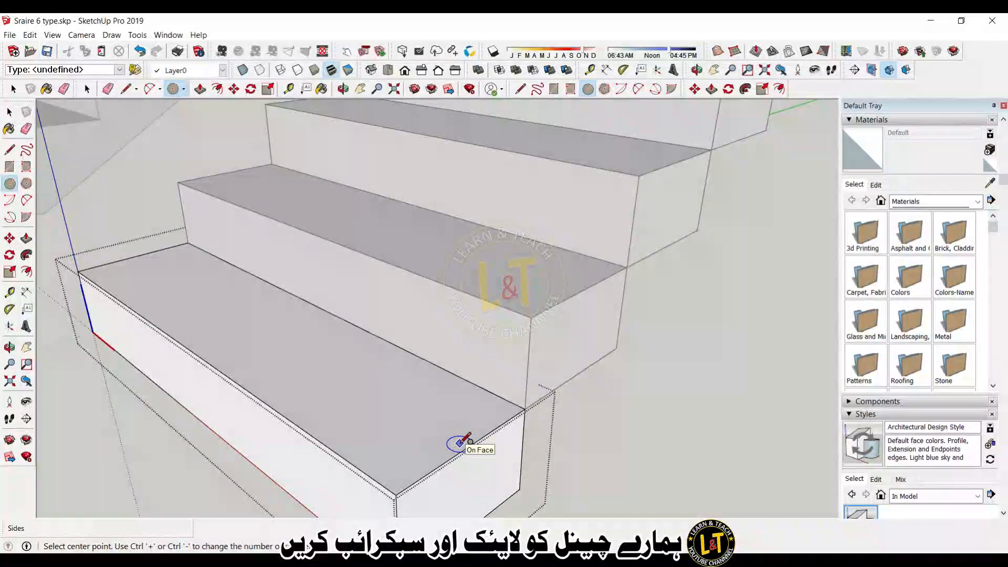
key(l)
scroll(461, 447, up, 2)
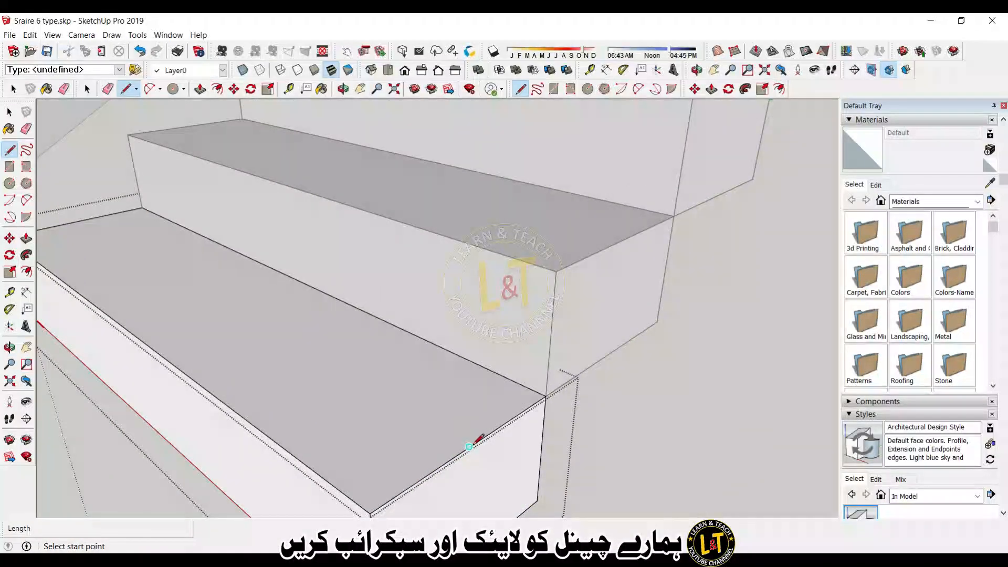
click(469, 446)
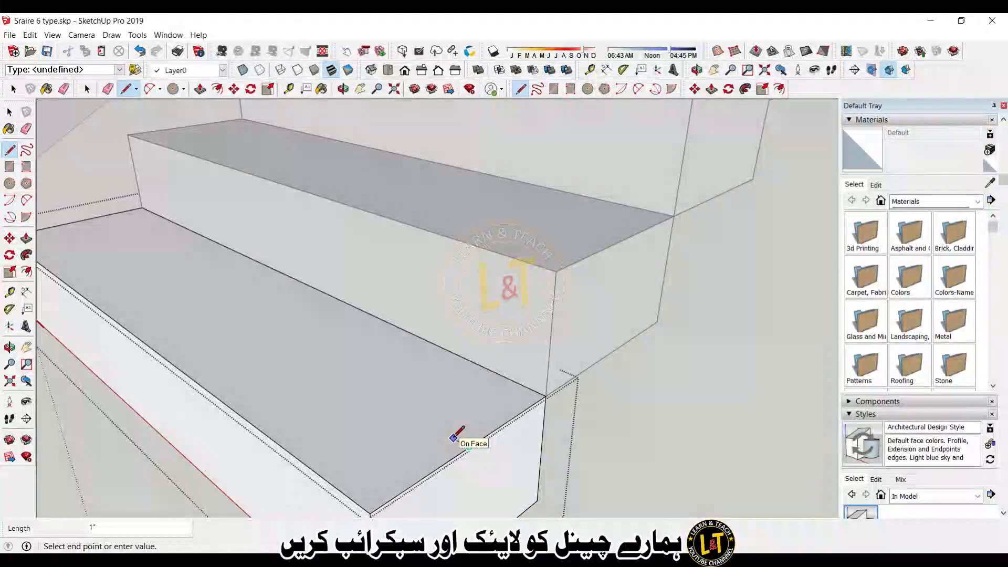
key(Escape)
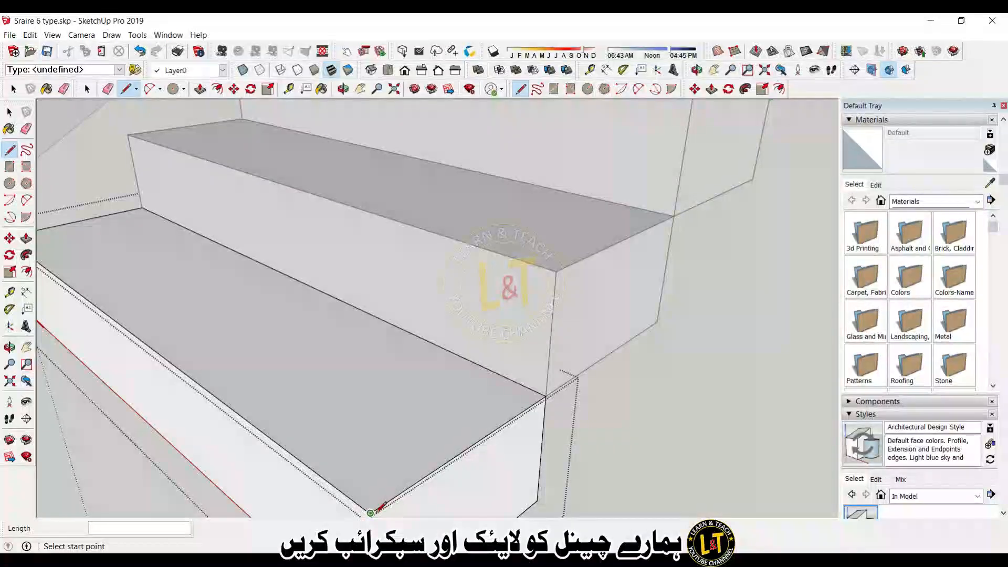
Step: Draw a 1" square at the outer front corner of the step's top face
click(371, 513)
text(1)
key(Return)
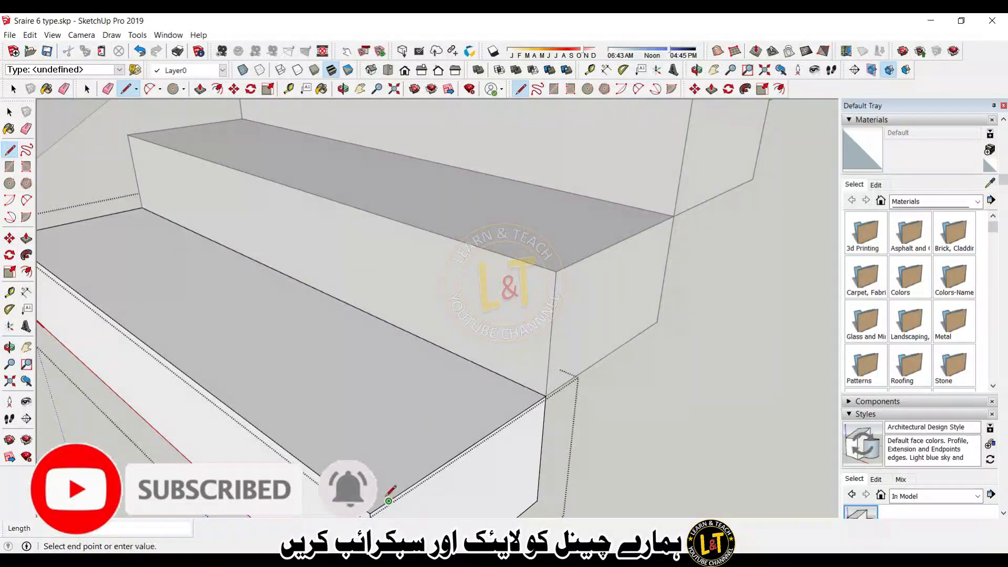
text(1)
key(Return)
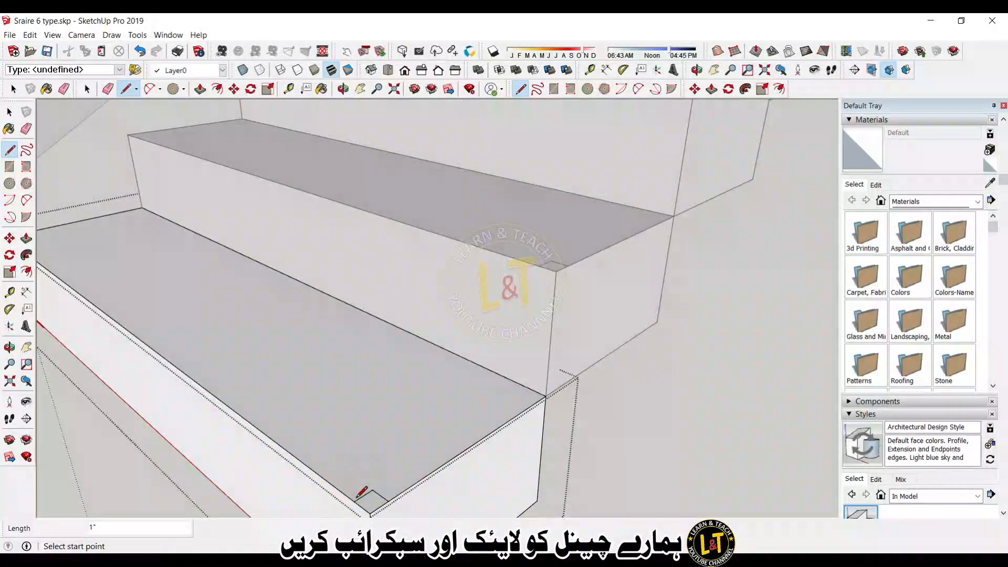
Step: Pull the small corner square up 1" from the step's top face to form a block
scroll(389, 512, up, 2)
key(space)
click(367, 498)
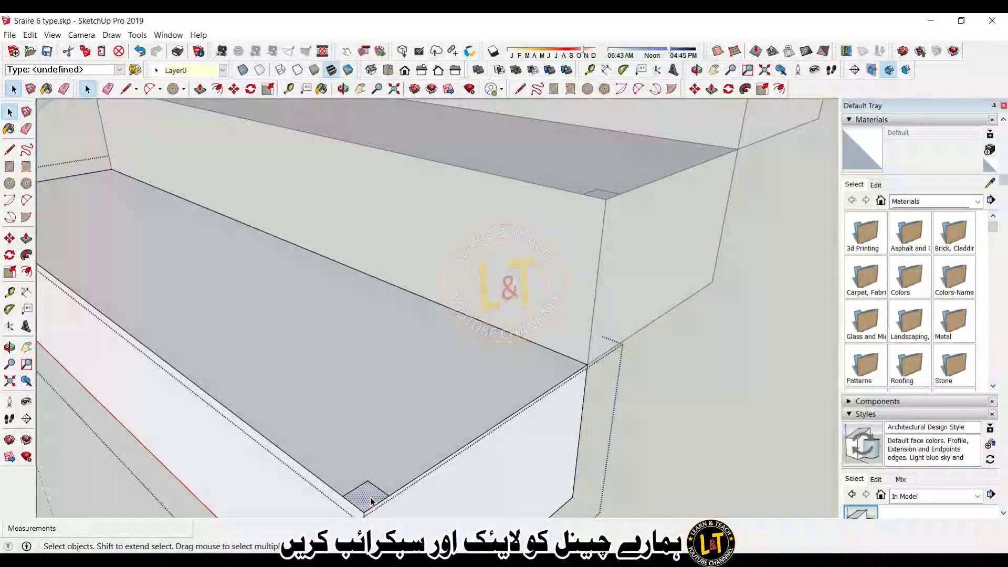
key(p)
click(370, 500)
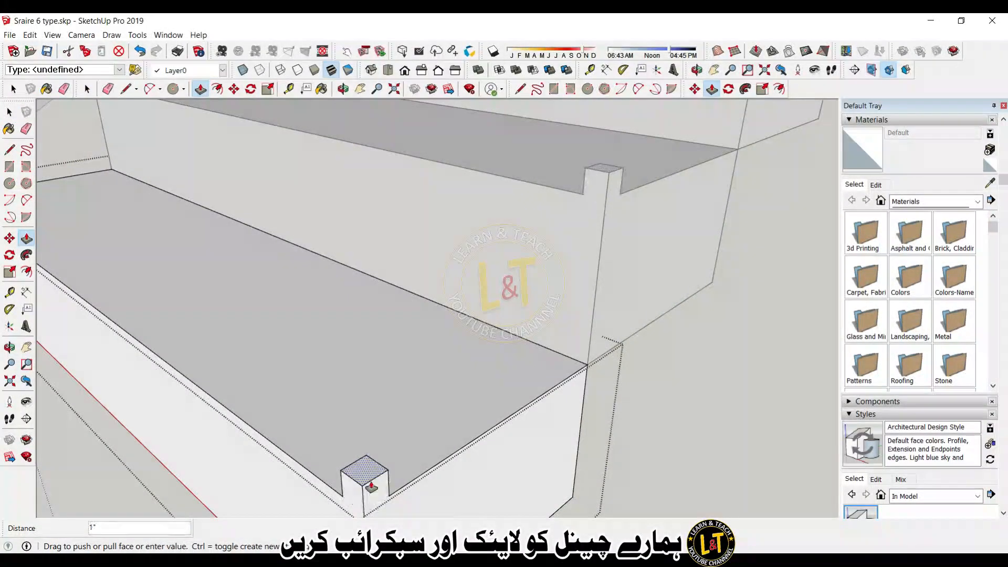
scroll(370, 486, up, 3)
click(370, 485)
key(space)
Step: Try to draw a 1" line outward along the red axis from the corner block's top outer corner
middle_drag(380, 483, 412, 428)
scroll(412, 428, up, 1)
key(l)
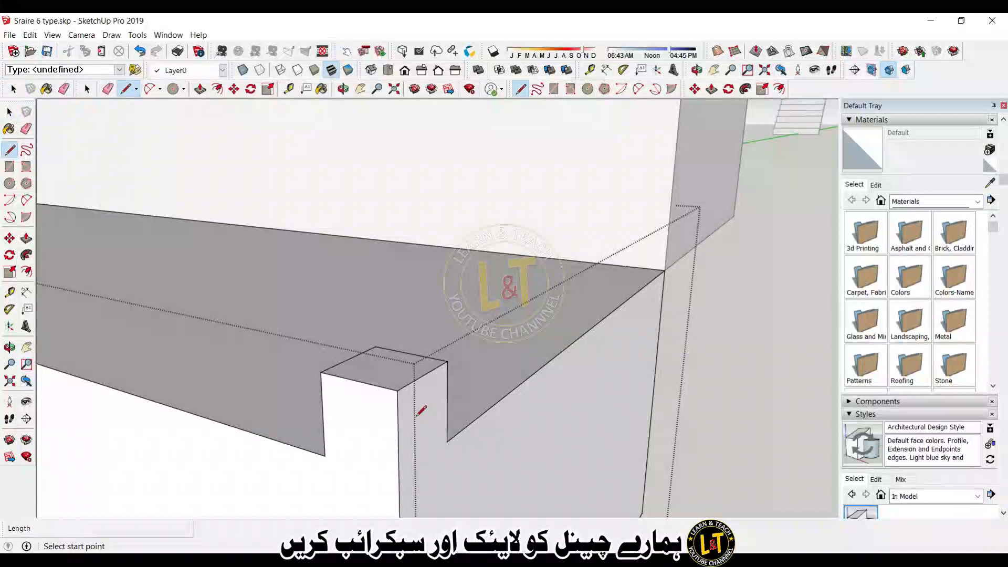
click(398, 389)
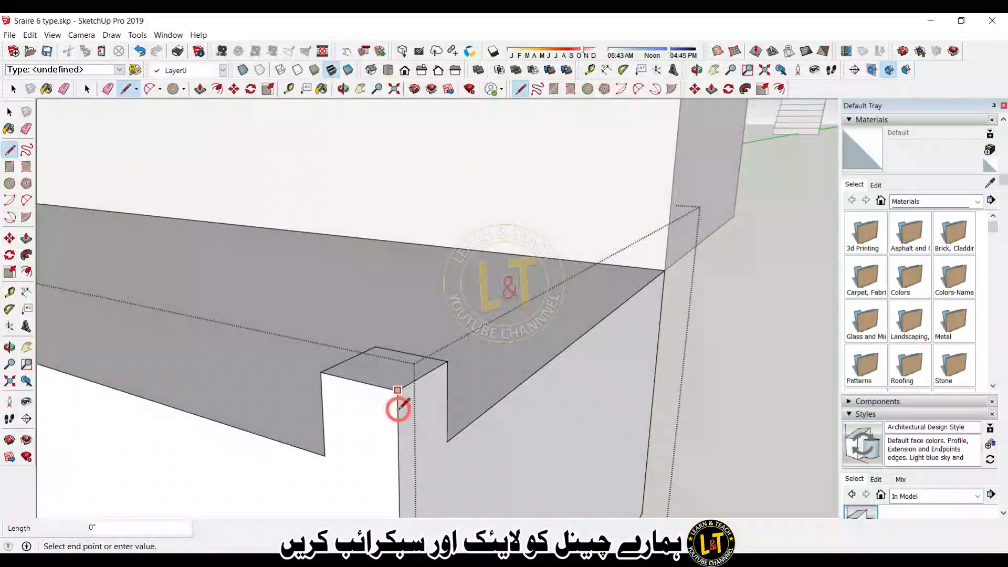
middle_drag(419, 389, 470, 360)
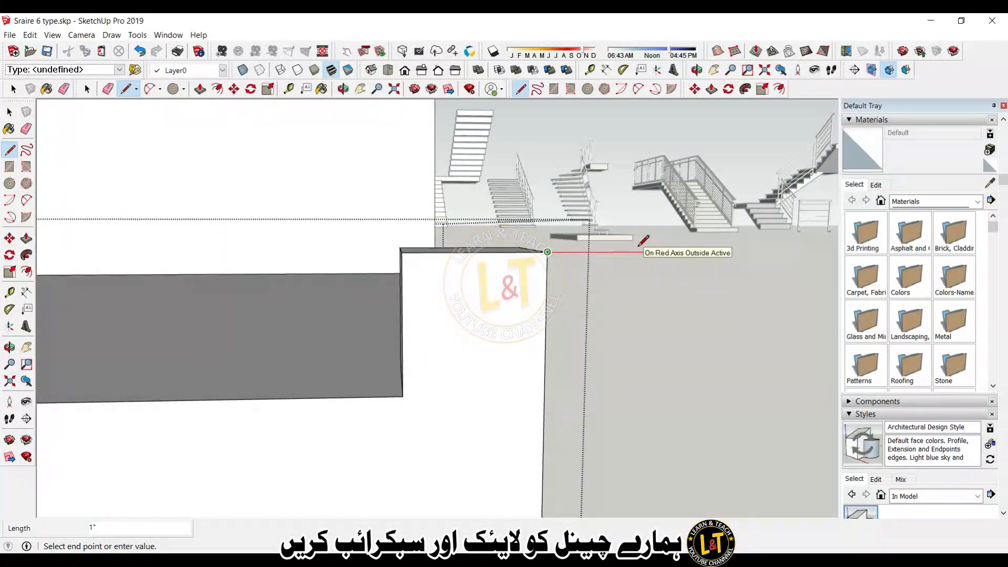
key(Return)
key(ctrl+z)
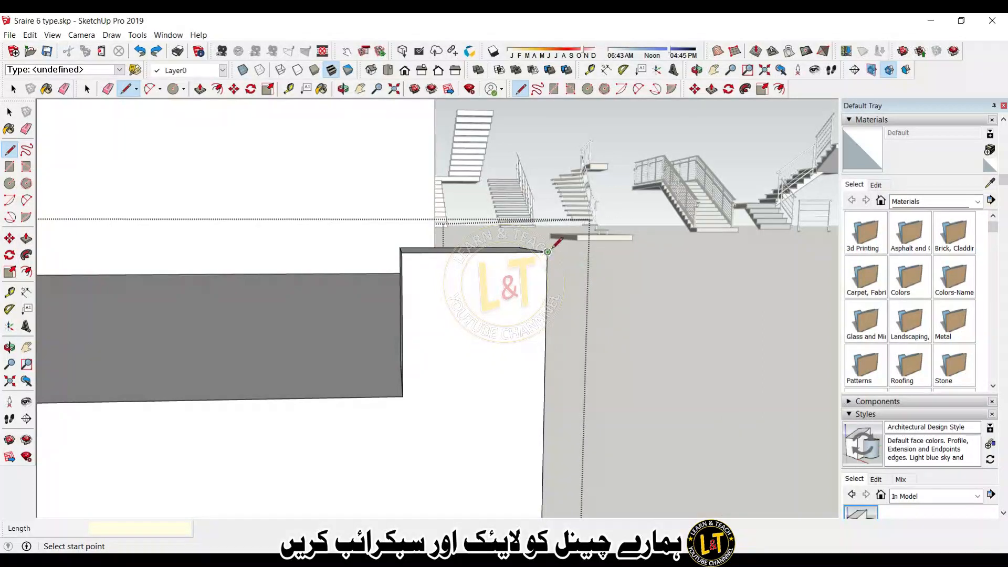
middle_drag(562, 252, 531, 243)
key(space)
Step: Extend the corner block upward with Push/Pull, adding a separate second section on top of the first
scroll(528, 260, up, 2)
click(523, 276)
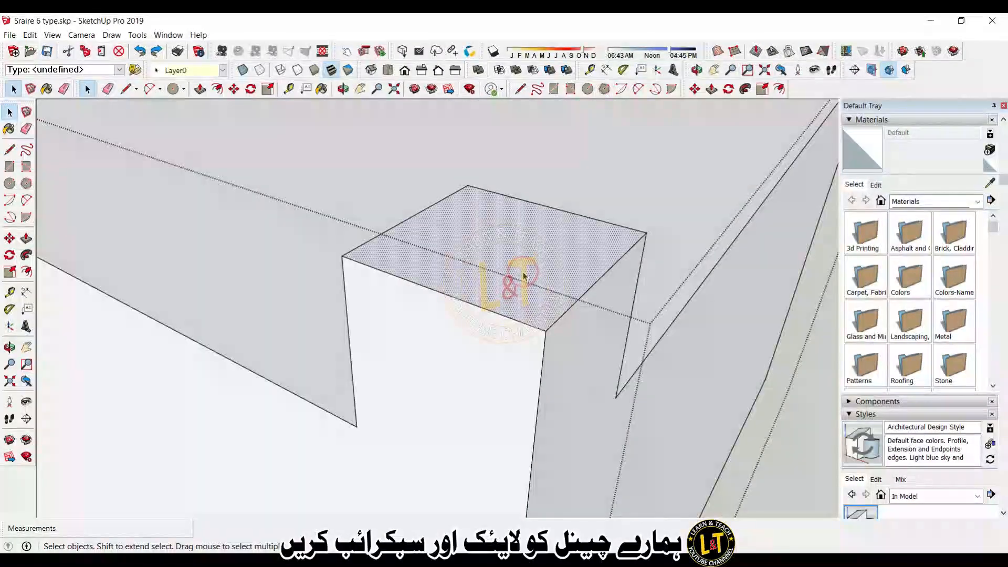
key(p)
click(523, 277)
click(528, 237)
click(529, 236)
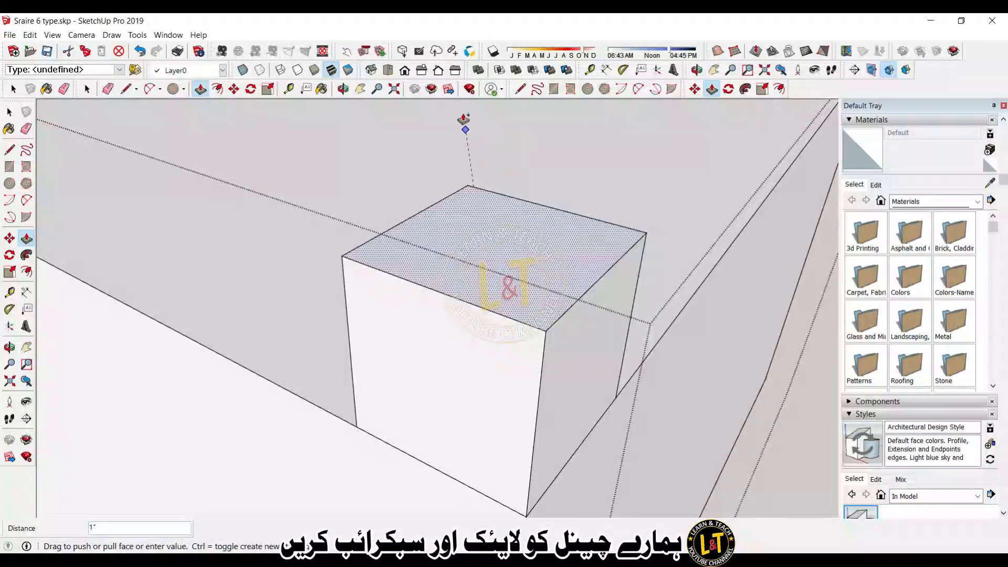
click(462, 120)
middle_drag(470, 207, 407, 160)
scroll(444, 197, down, 6)
middle_drag(438, 202, 434, 254)
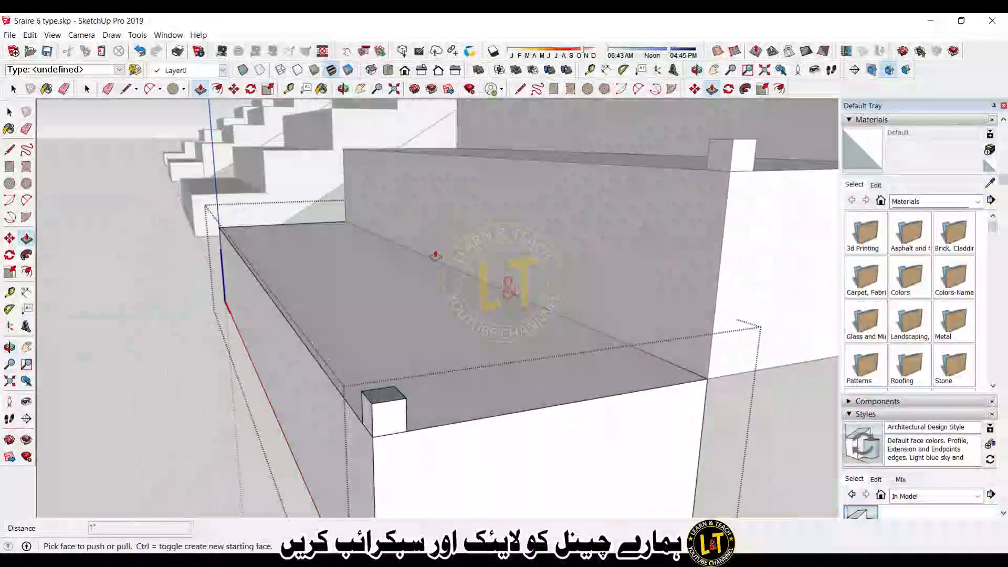
click(387, 398)
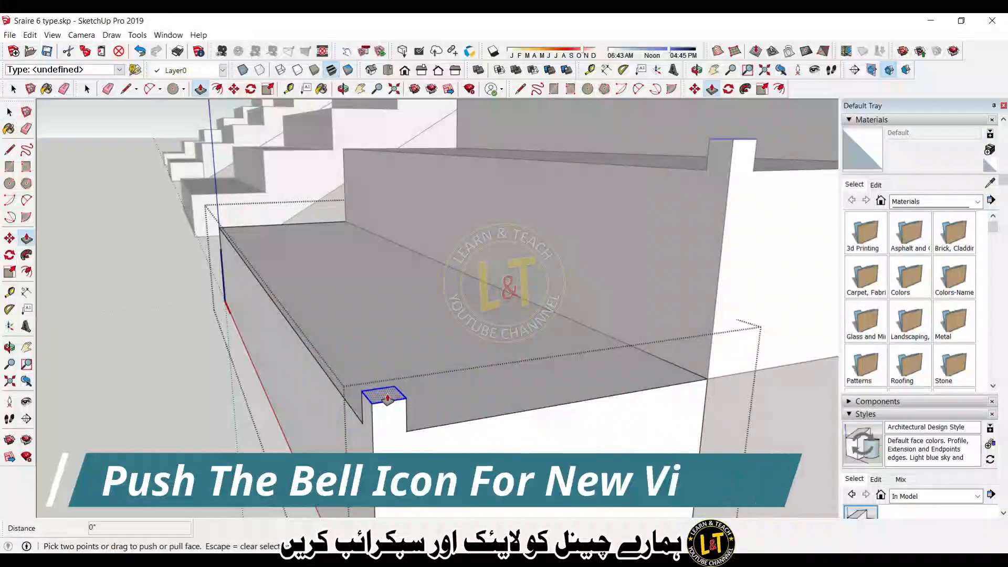
click(392, 371)
Step: Scale the corner block's top face down about its centre so the upper section tapers inward
scroll(388, 366, up, 2)
key(space)
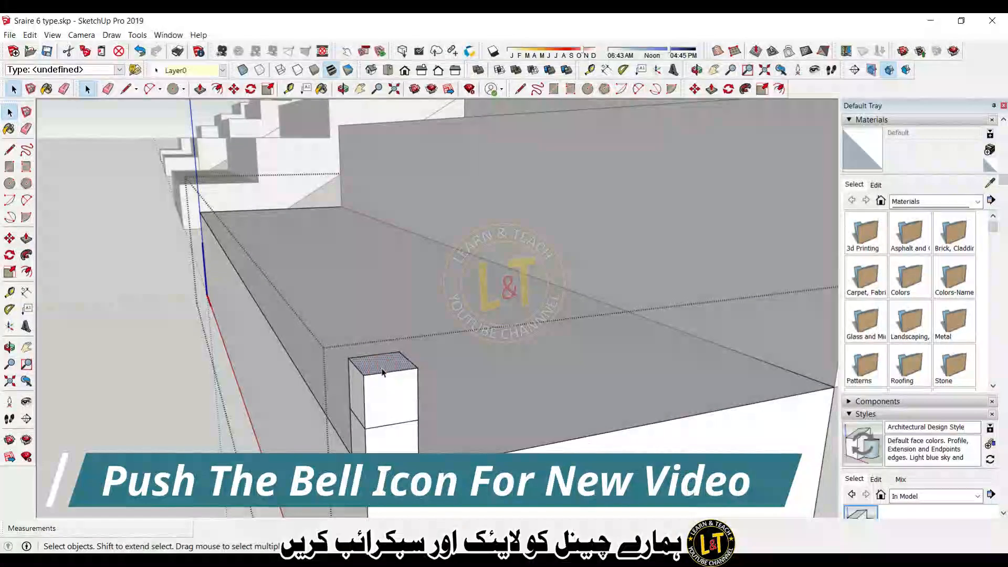
key(s)
ctrl+drag(366, 374, 380, 369)
Step: Draw a circle centred on the tapered block's top face, keeping it inside the face's edges
key(c)
scroll(378, 362, up, 3)
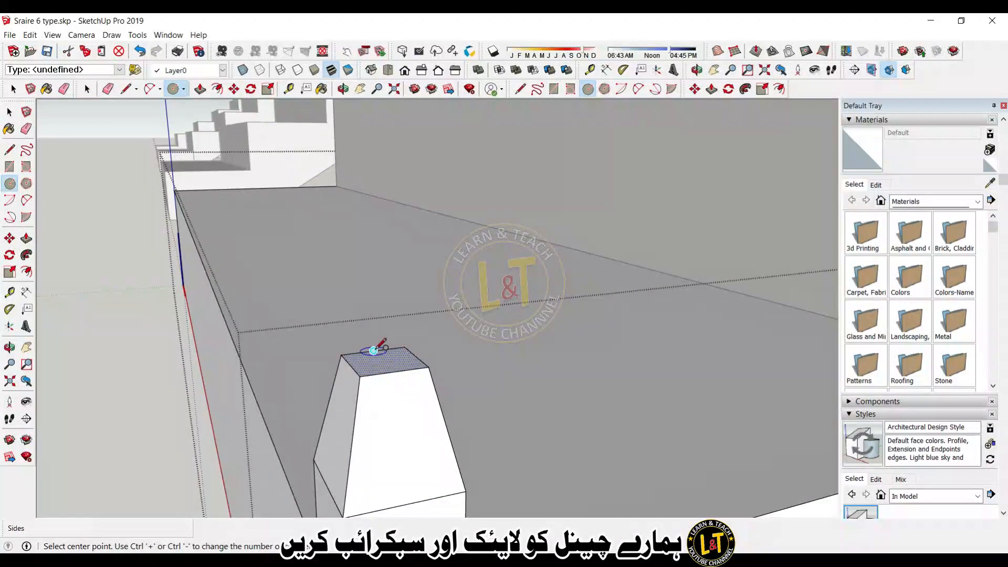
scroll(390, 358, up, 2)
key(l)
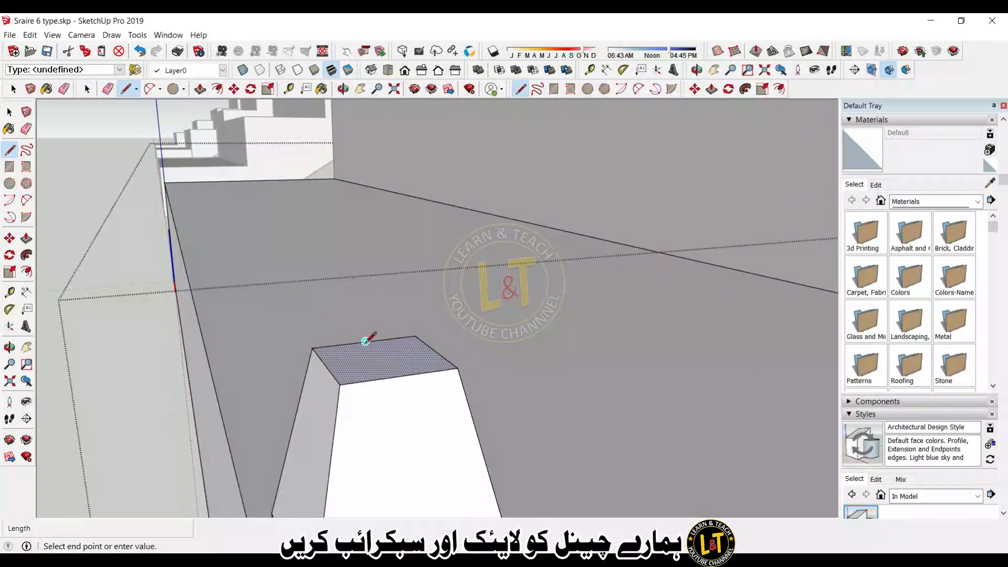
key(Escape)
key(c)
click(382, 358)
click(409, 356)
key(e)
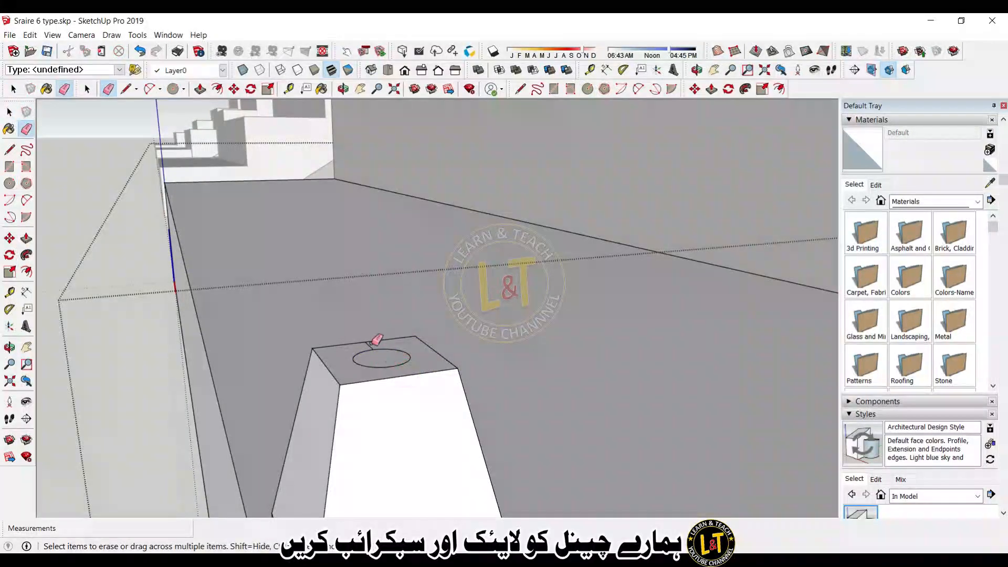
scroll(372, 346, down, 2)
Step: Pull the circle on the tapered block up 3' to form the baluster
key(p)
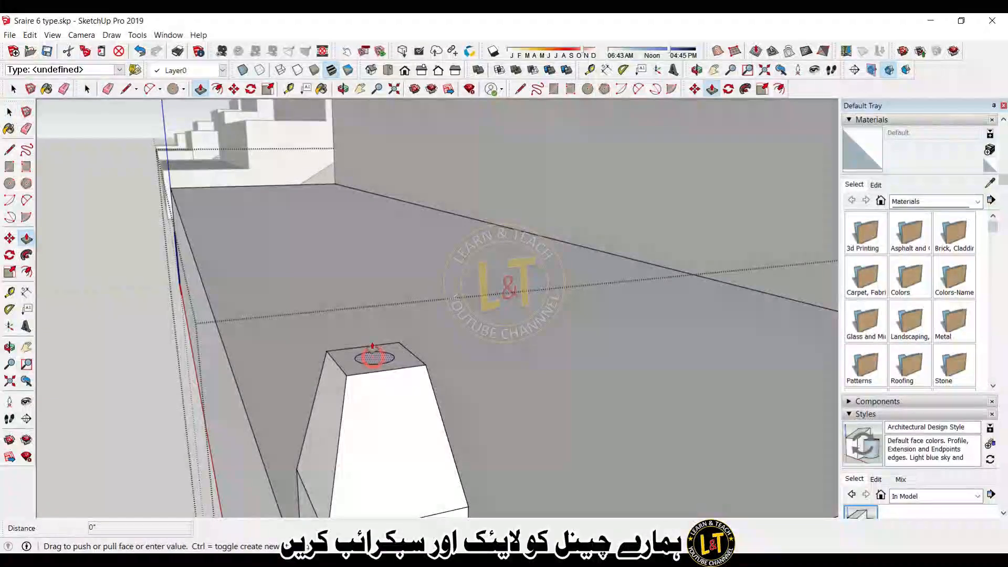
drag(374, 352, 368, 245)
text(3')
key(Return)
Step: Examine the balusters and their tapered bases along both flights of the U-shaped staircase from several angles
middle_drag(369, 245, 365, 429)
scroll(365, 429, down, 5)
scroll(360, 292, up, 5)
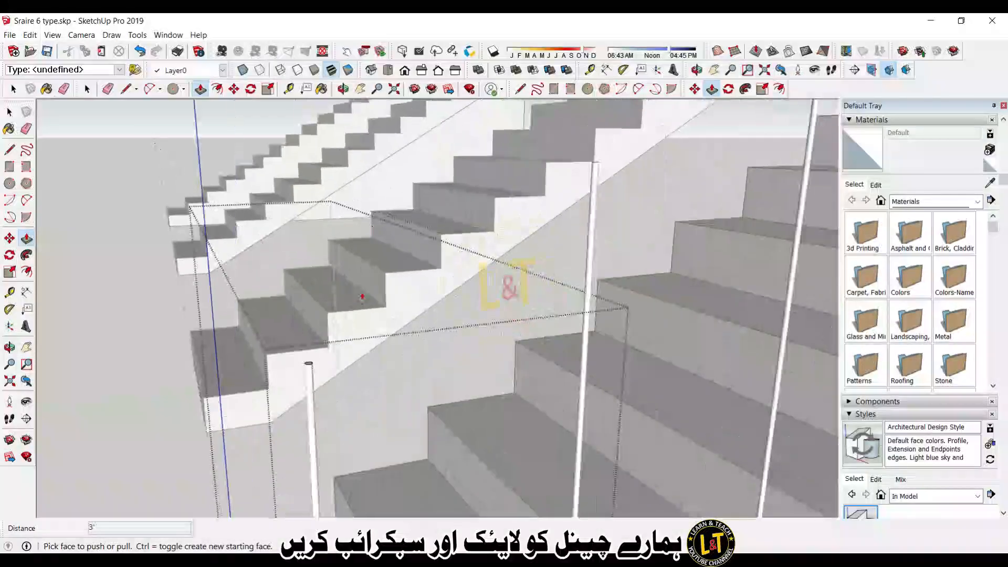
scroll(426, 317, down, 5)
middle_drag(423, 289, 477, 400)
scroll(477, 415, up, 5)
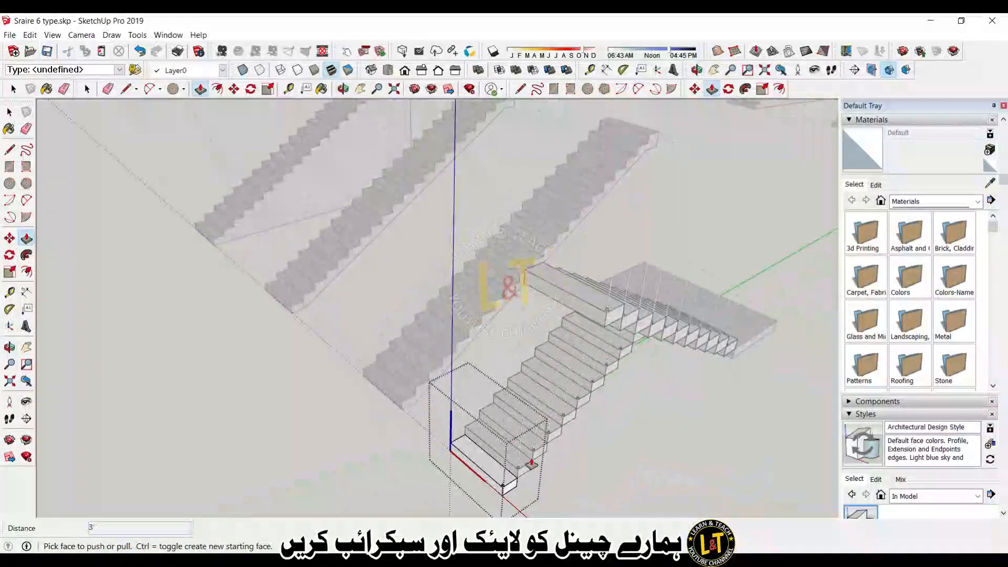
scroll(461, 480, up, 6)
key(space)
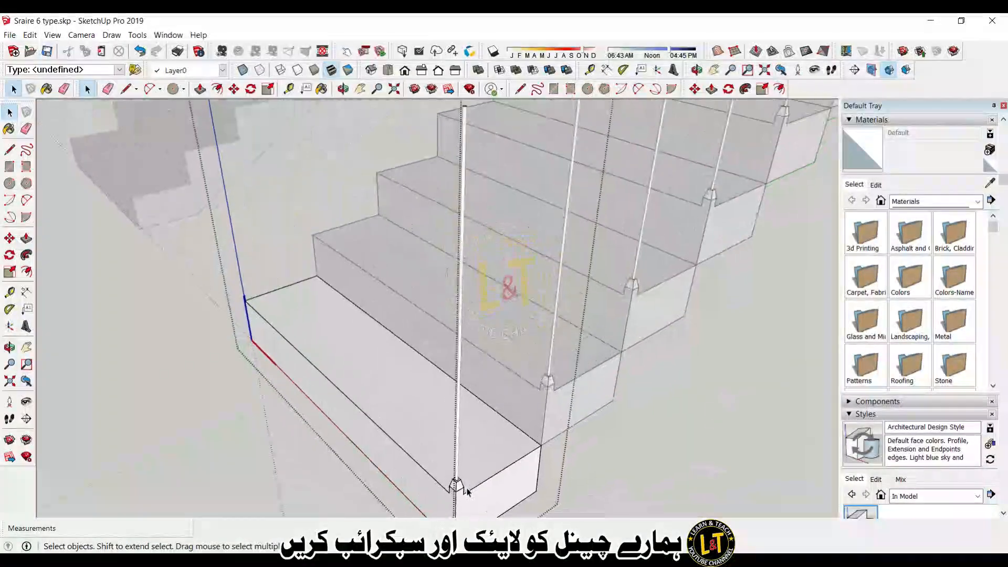
middle_drag(458, 488, 362, 459)
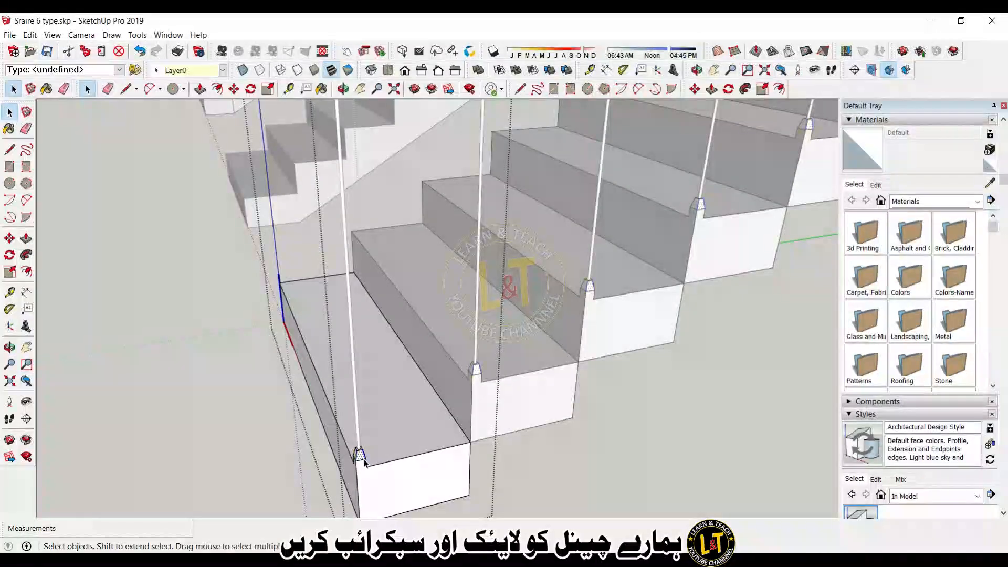
scroll(357, 452, down, 5)
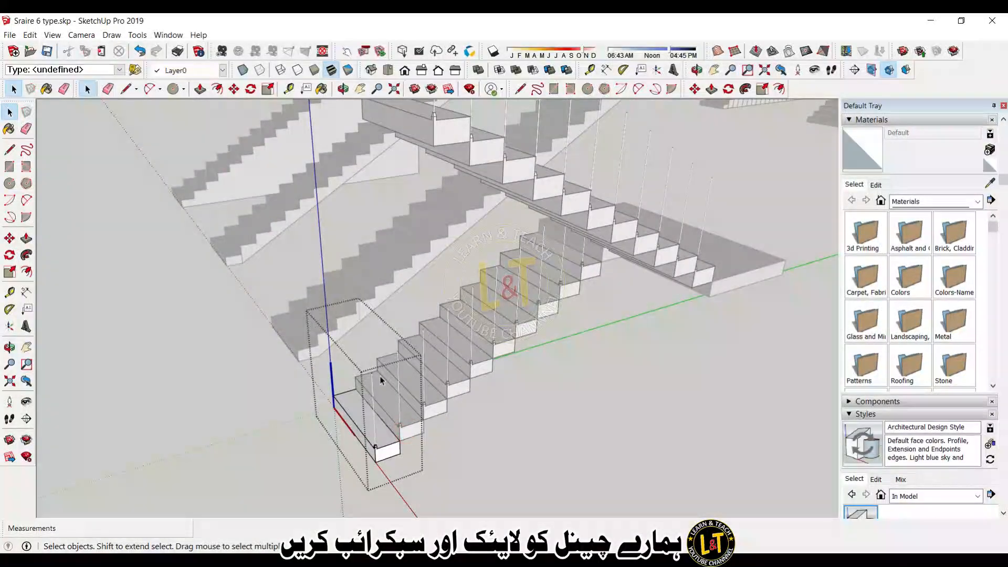
Step: Draw a sloped handrail line from the top centre of the first baluster to the top of the next baluster
scroll(381, 381, up, 6)
key(l)
scroll(306, 394, up, 1)
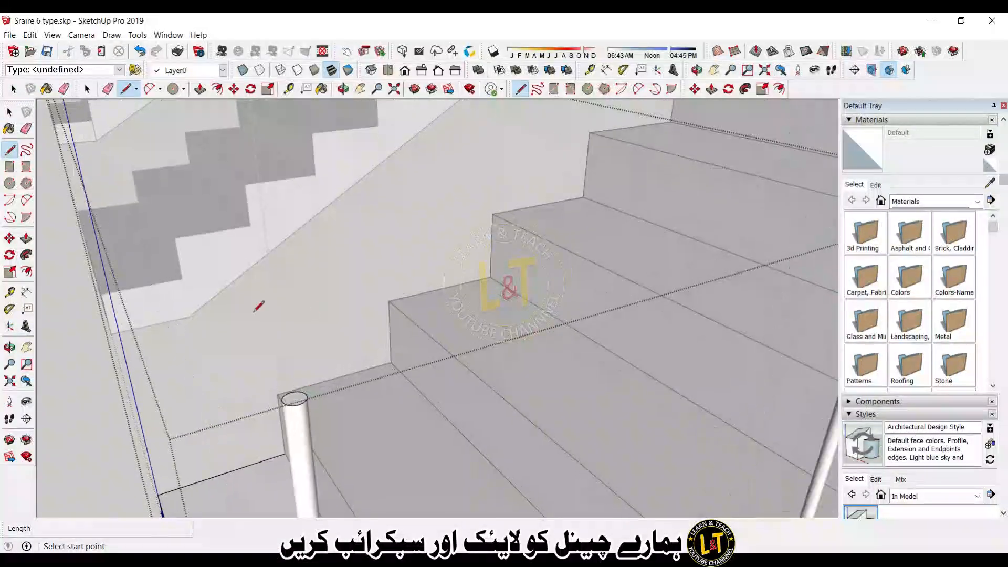
scroll(282, 390, up, 3)
scroll(282, 390, down, 3)
click(319, 413)
scroll(294, 411, down, 1)
scroll(294, 409, down, 3)
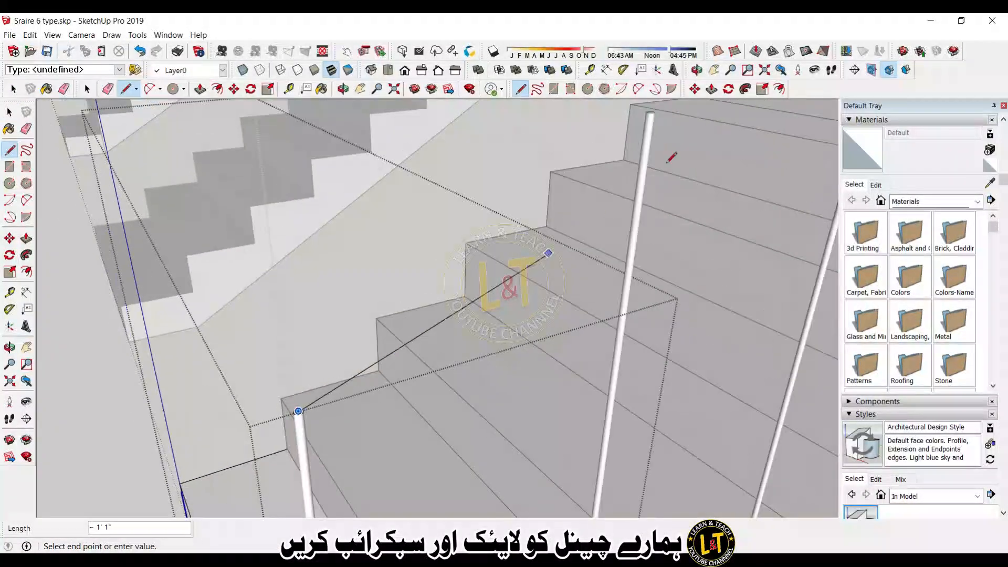
click(647, 111)
key(space)
Step: Draw a circle centred on the first baluster's top and sweep it along the sloped line with Follow Me to form the handrail
scroll(294, 420, up, 5)
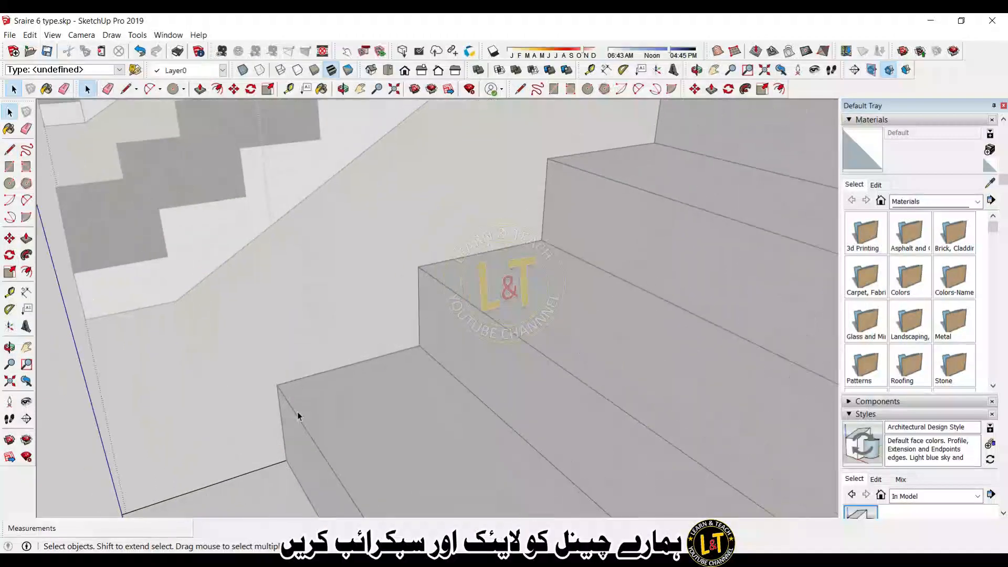
key(c)
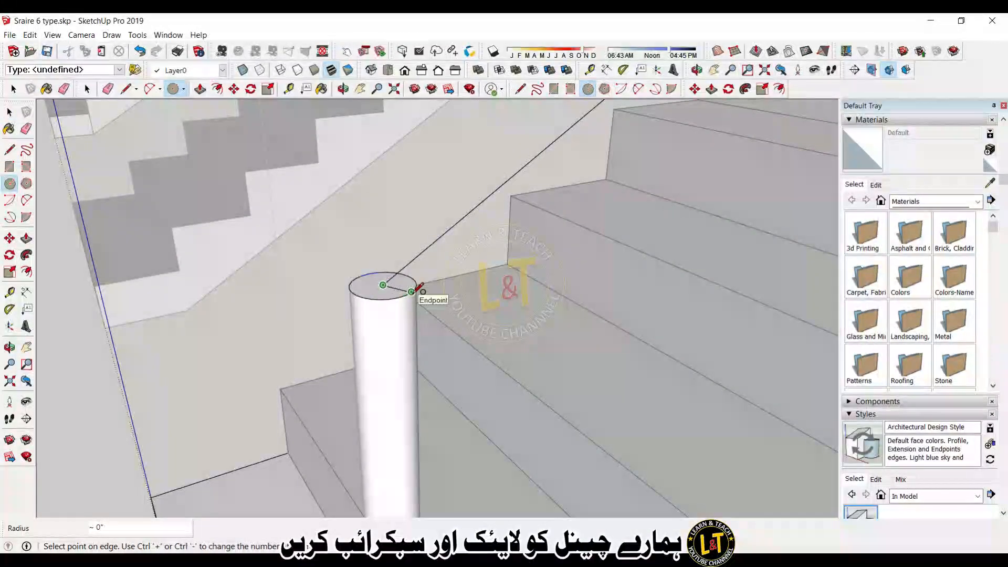
key(space)
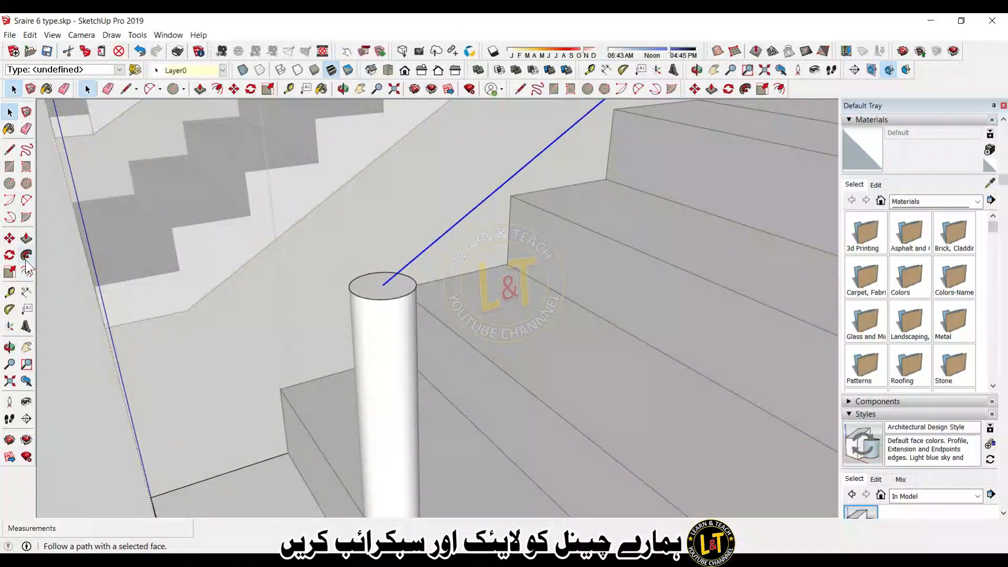
click(26, 257)
click(383, 283)
key(space)
scroll(327, 315, down, 4)
scroll(344, 305, up, 3)
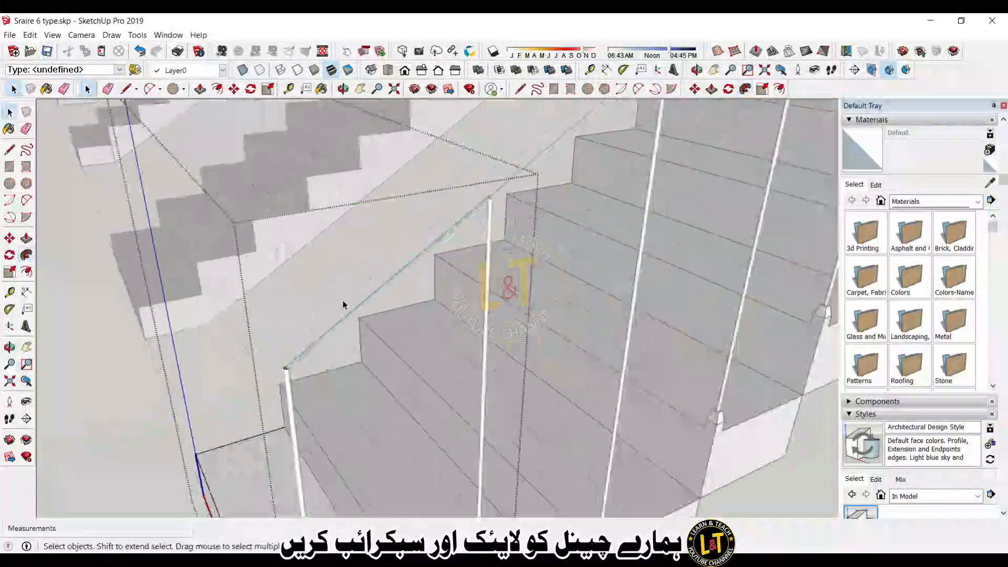
Step: Intersect the handrail's faces with the model and reverse the faces of the handrail tube
right_click(348, 315)
mouse_move(383, 393)
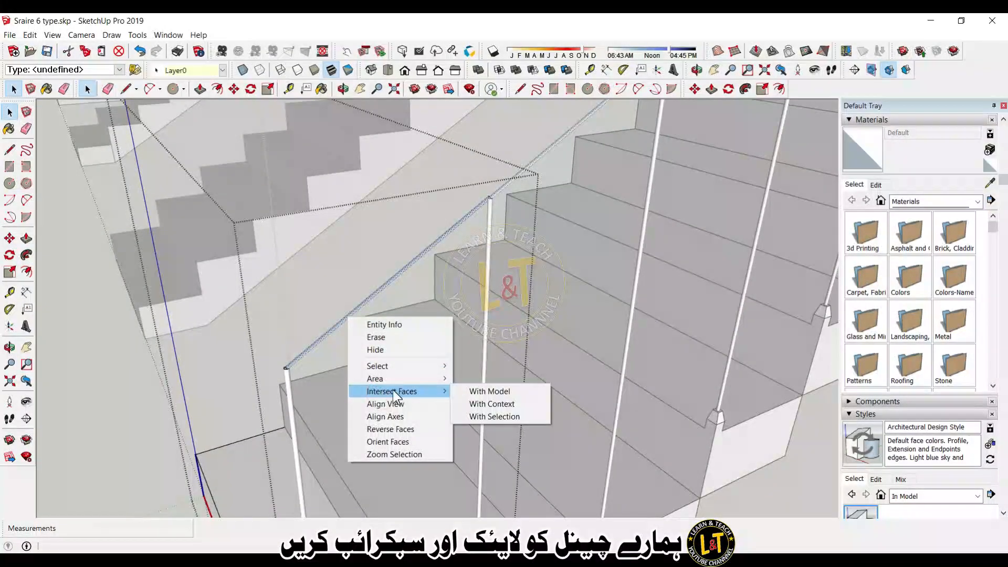
click(464, 391)
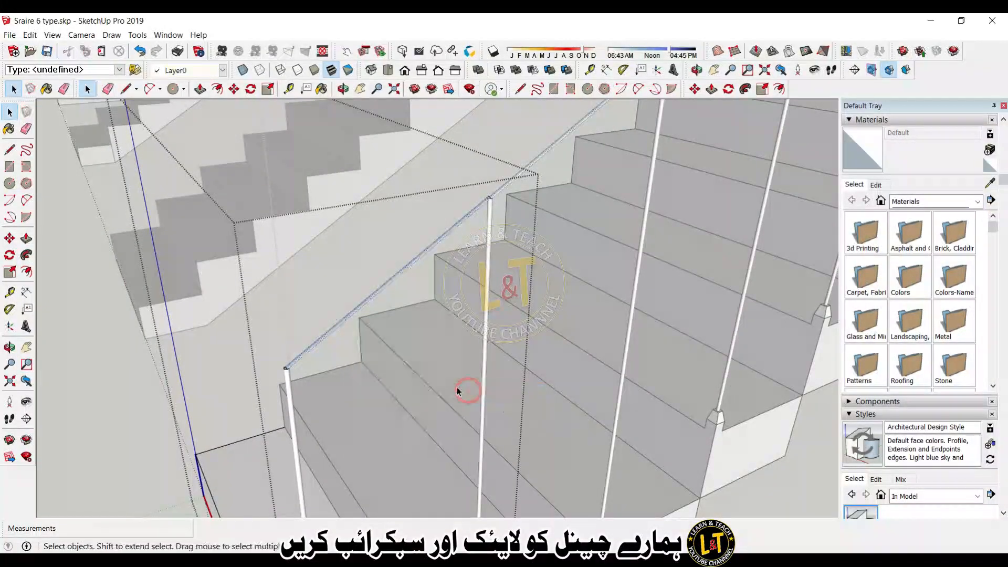
right_click(332, 332)
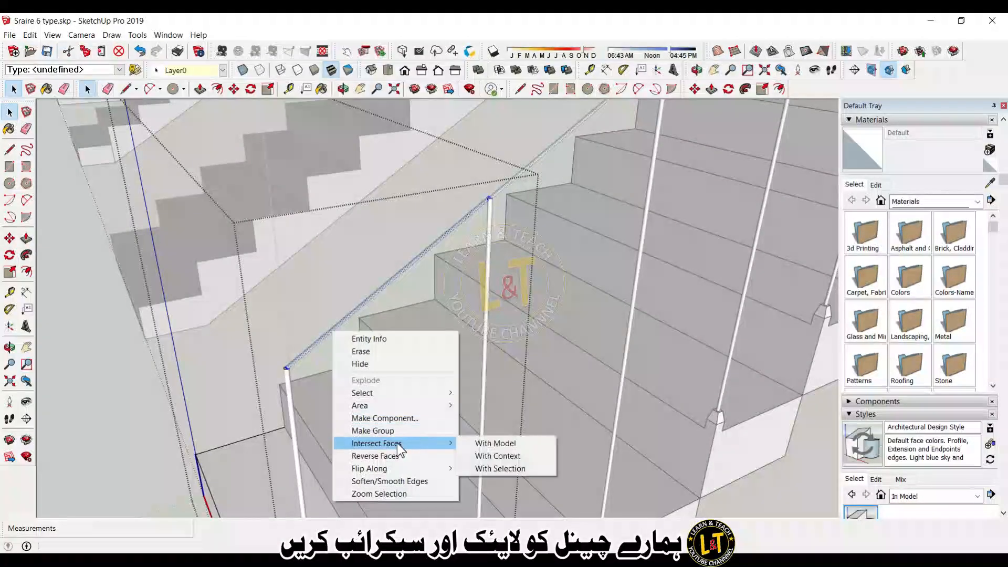
click(397, 454)
click(318, 398)
Step: Select all steps of the U-shaped staircase's upper flight and mirror them about their centre with a red-axis scale of -1
scroll(247, 321, down, 7)
click(293, 370)
middle_drag(293, 370, 363, 244)
click(367, 316)
shift+click(514, 374)
shift+click(482, 362)
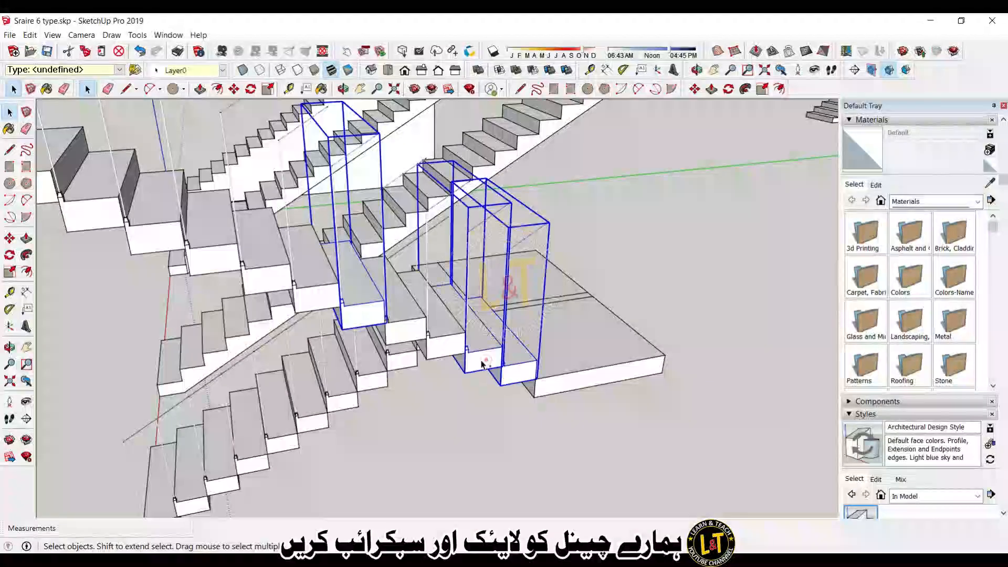
shift+click(397, 337)
shift+click(313, 302)
middle_drag(346, 323, 513, 281)
key(s)
ctrl+drag(339, 264, 321, 229)
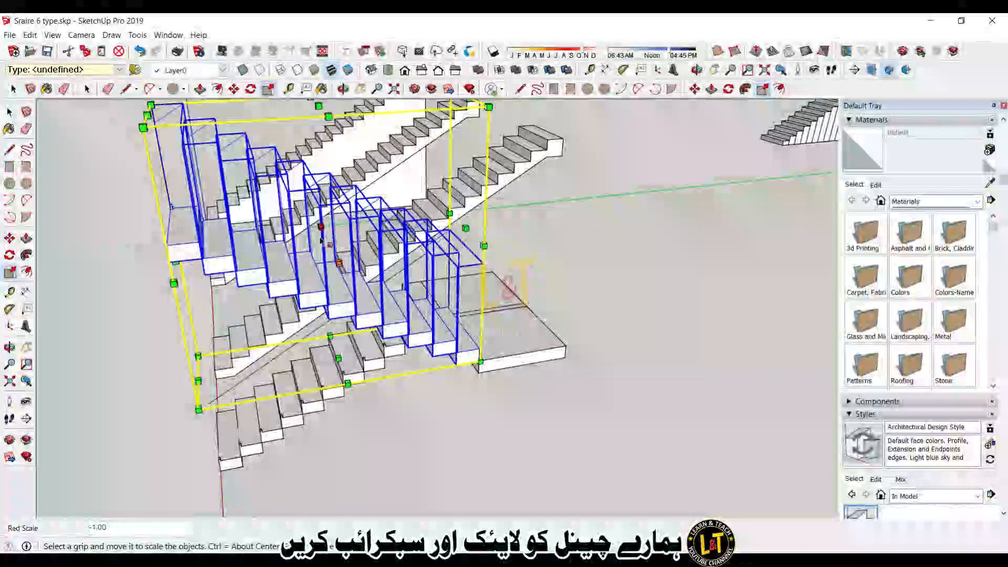
Step: Examine which side the balusters sit on along the upper flight of the U-shaped staircase
middle_drag(321, 240, 254, 328)
key(space)
click(273, 352)
scroll(331, 328, up, 2)
middle_drag(330, 315, 354, 377)
scroll(354, 376, up, 2)
scroll(355, 377, down, 3)
scroll(355, 376, up, 3)
Step: Try mirroring the upper flight's steps along the green and blue axes with a scale of -1, and undo it
click(432, 423)
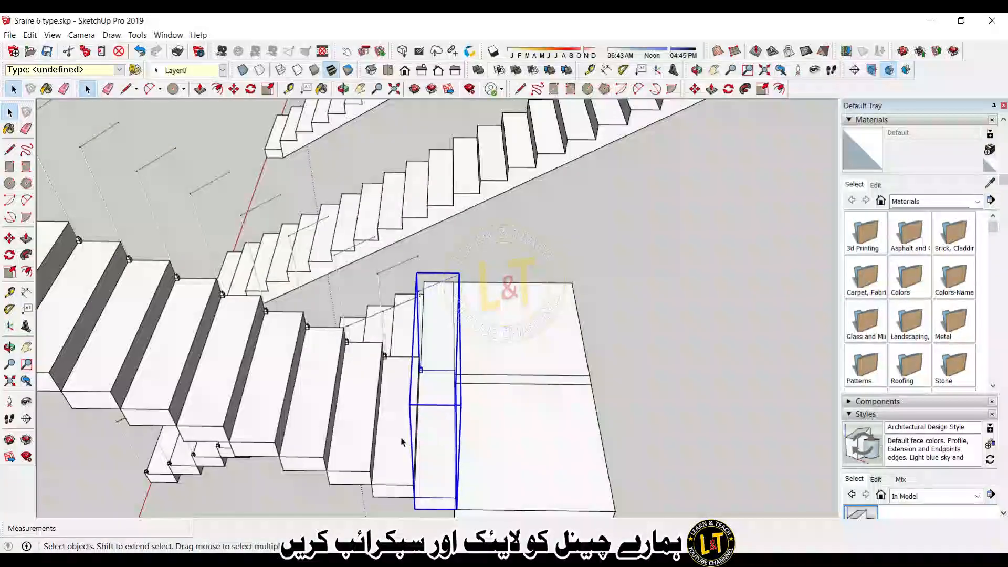
scroll(357, 441, down, 2)
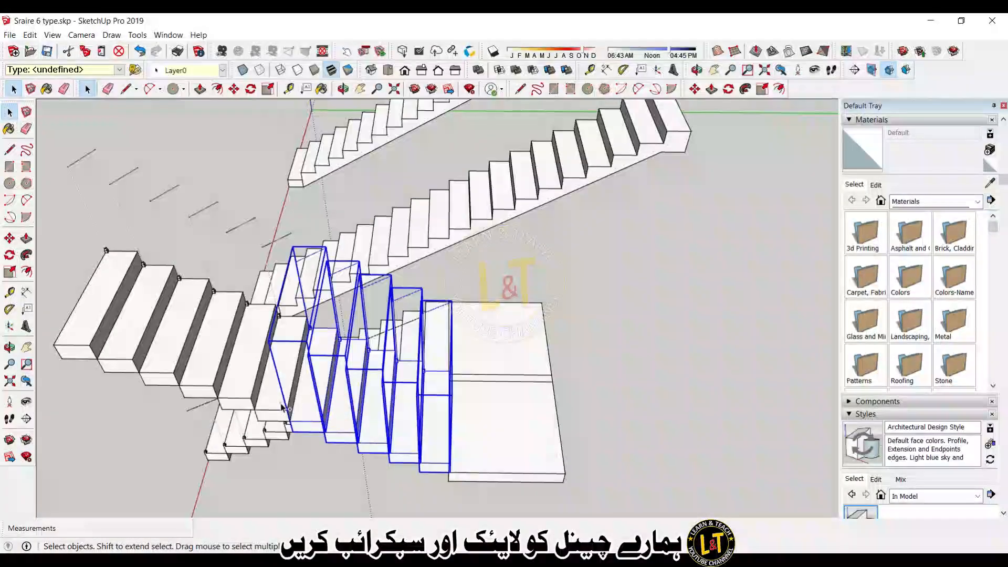
shift+click(73, 336)
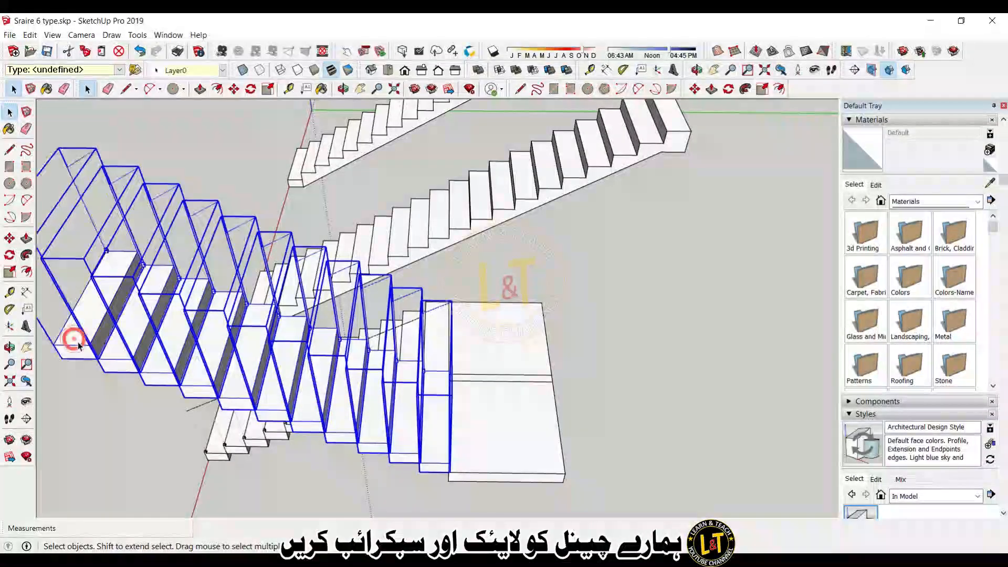
key(s)
scroll(173, 388, down, 2)
drag(142, 341, 192, 340)
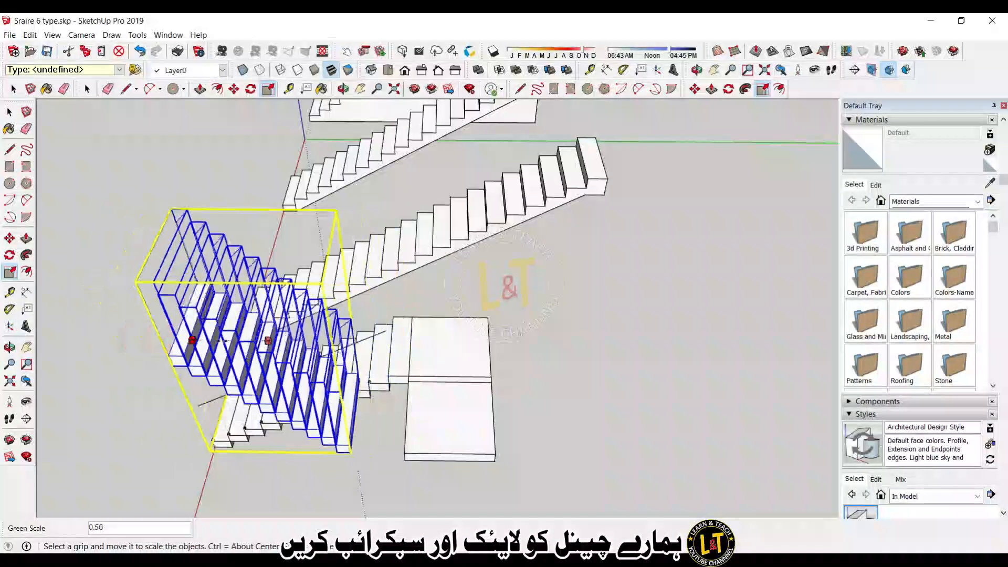
click(395, 397)
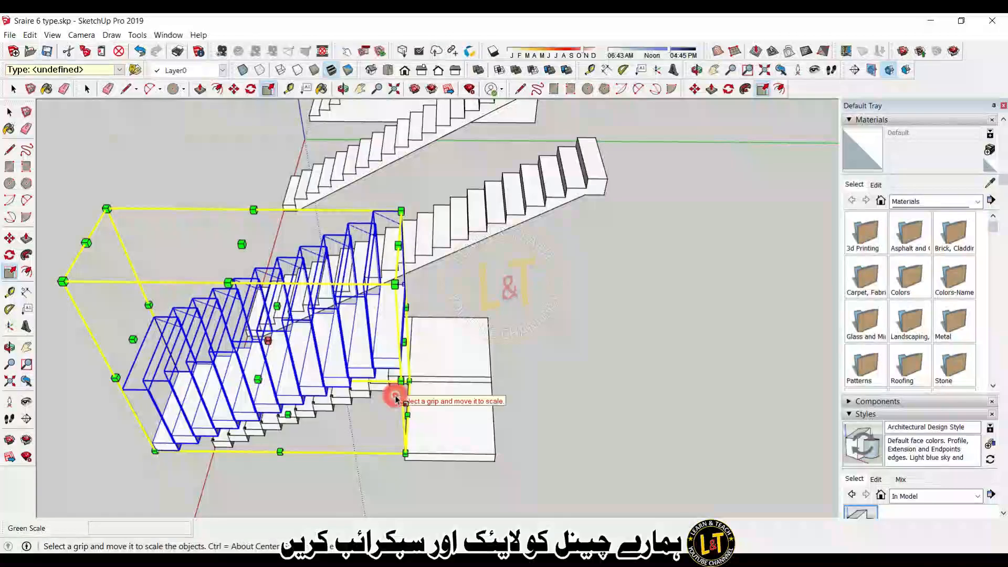
mouse_move(241, 244)
mouse_down()
mouse_move(263, 327)
mouse_move(256, 239)
mouse_up()
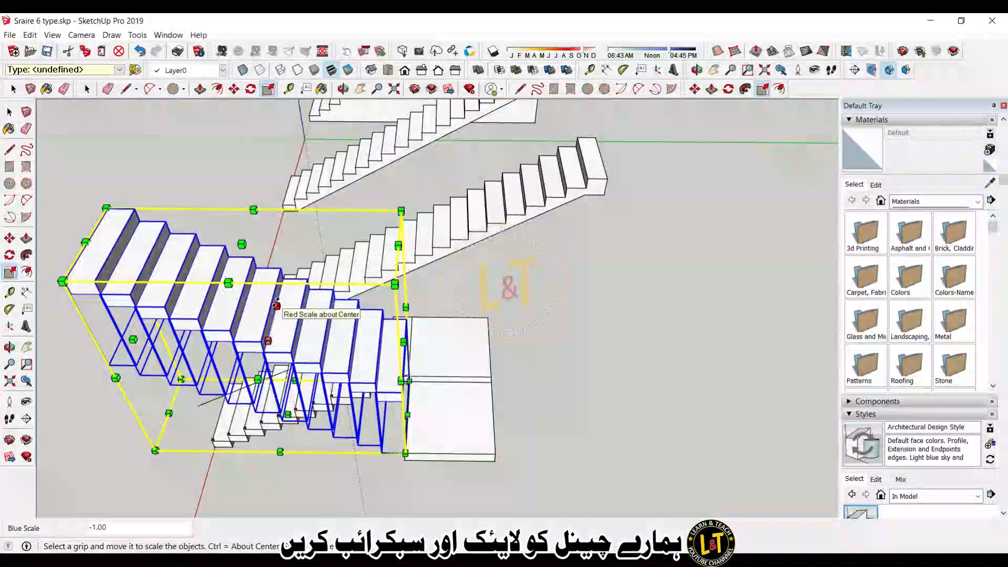
key(ctrl+z)
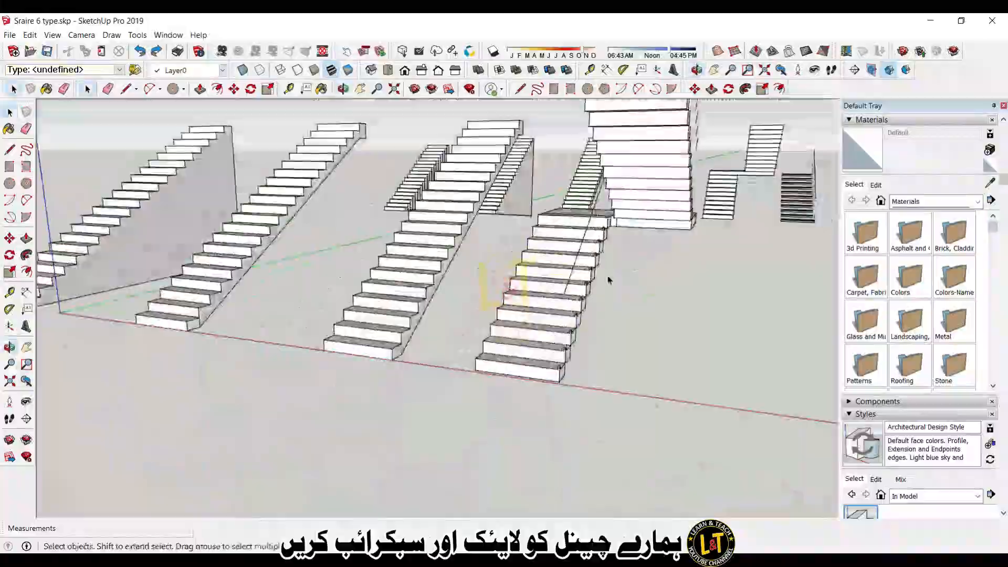
Step: Look over the modelled staircases and the row of reference staircases across the scene
middle_drag(607, 282, 365, 324)
scroll(268, 305, down, 8)
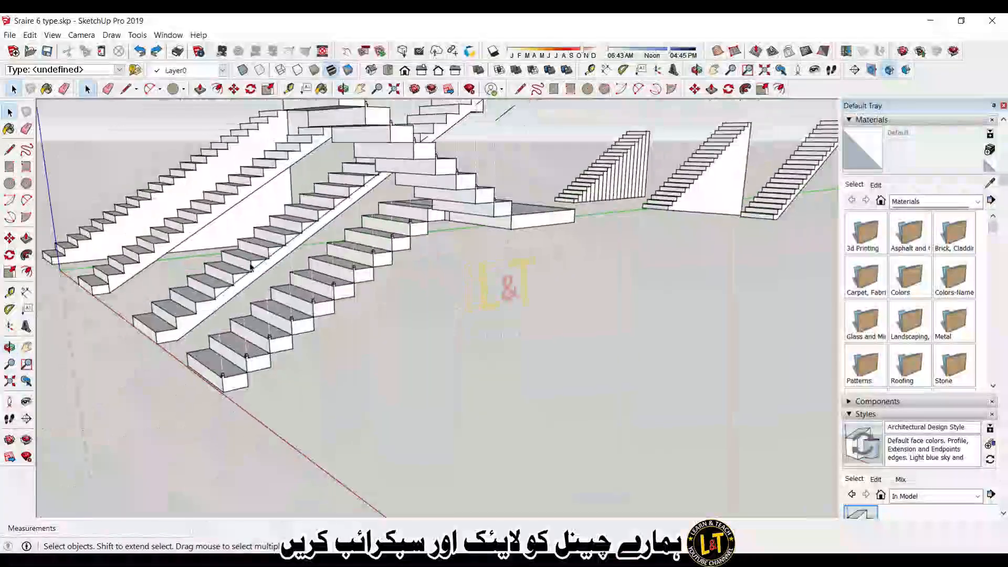
middle_drag(239, 266, 525, 221)
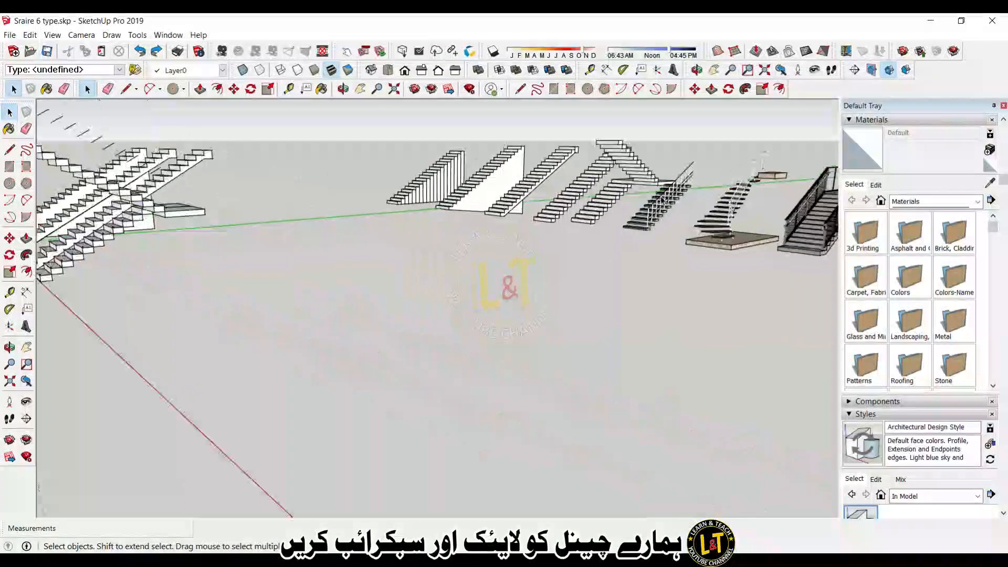
scroll(662, 200, up, 5)
scroll(663, 200, down, 8)
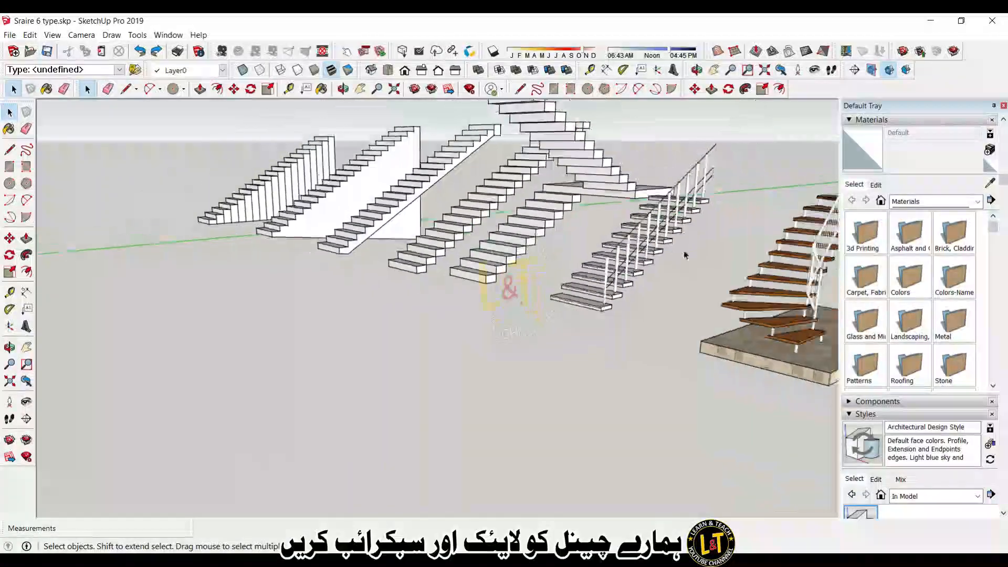
scroll(368, 299, up, 7)
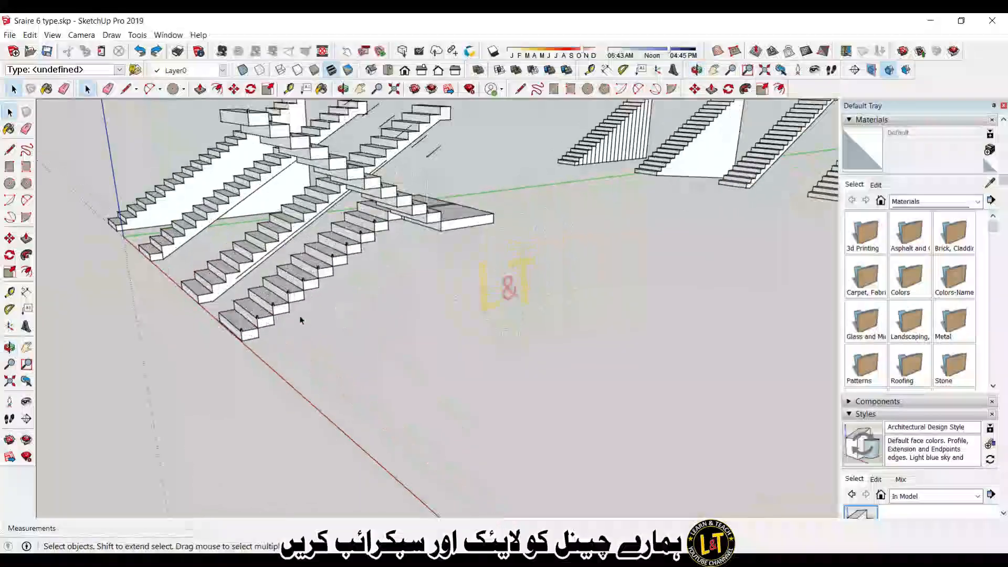
Step: Place a flat tread rectangle on the red axis beside the U-shaped staircase and pull it up into a step block
click(237, 344)
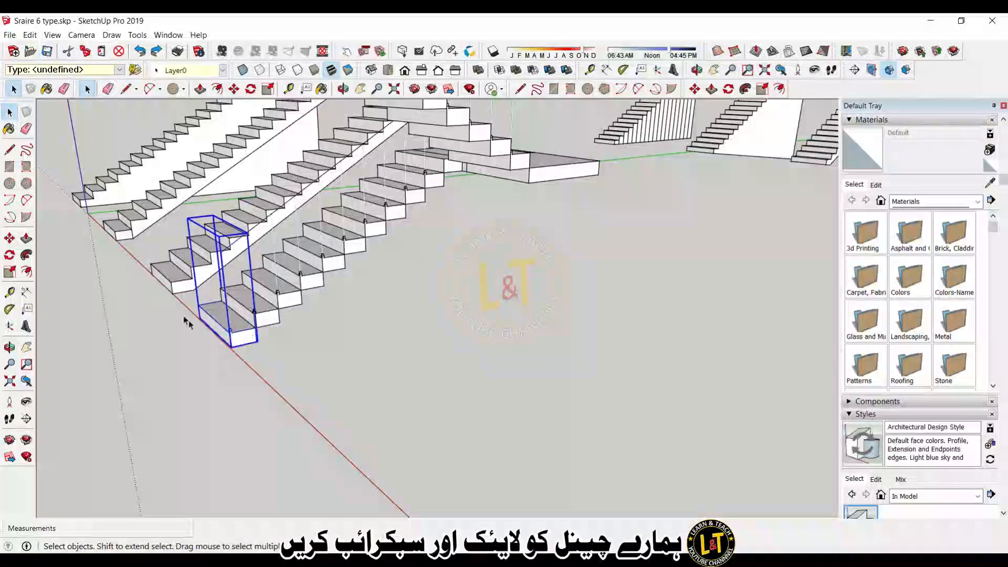
key(m)
click(177, 277)
click(336, 443)
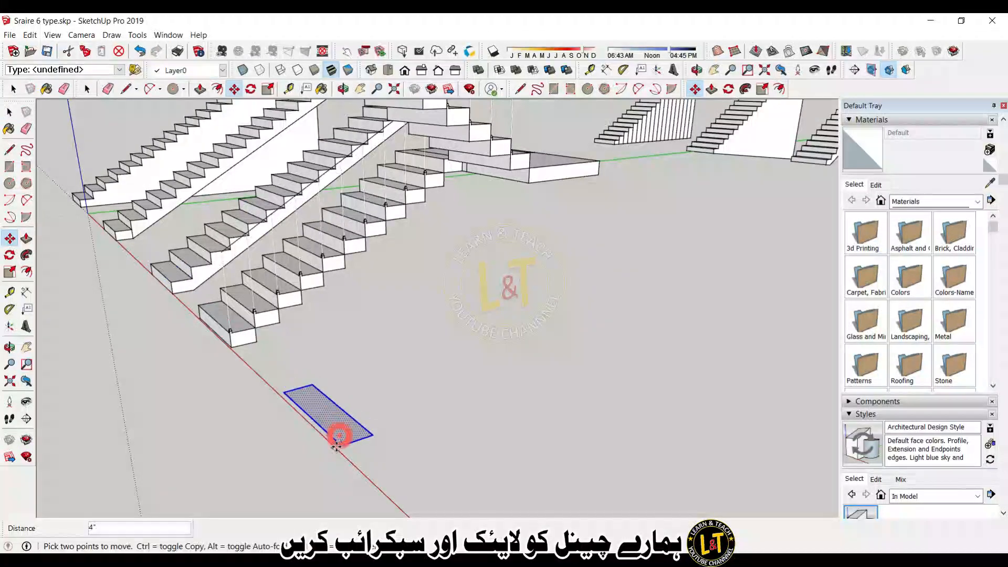
middle_drag(338, 445, 366, 438)
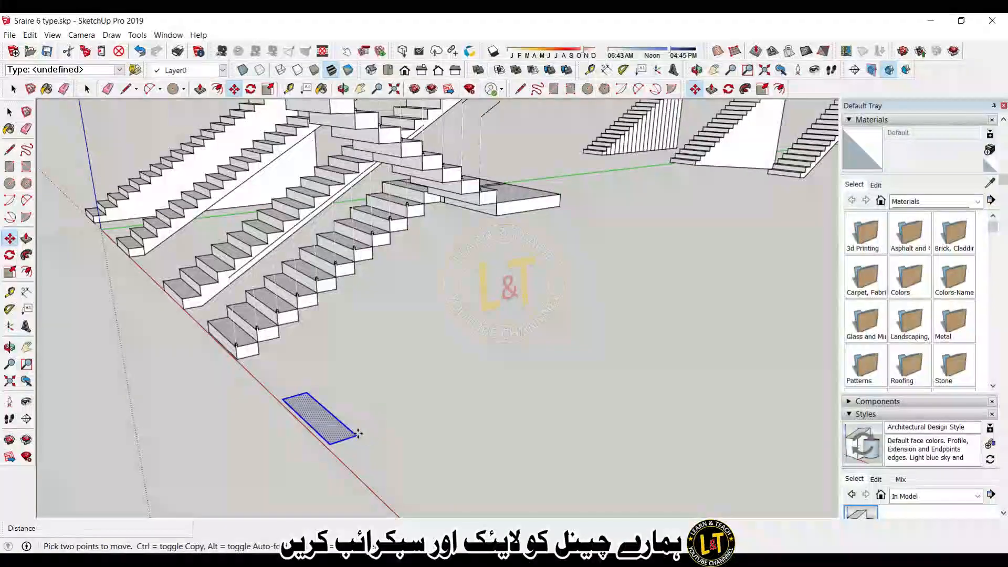
key(p)
drag(336, 435, 334, 423)
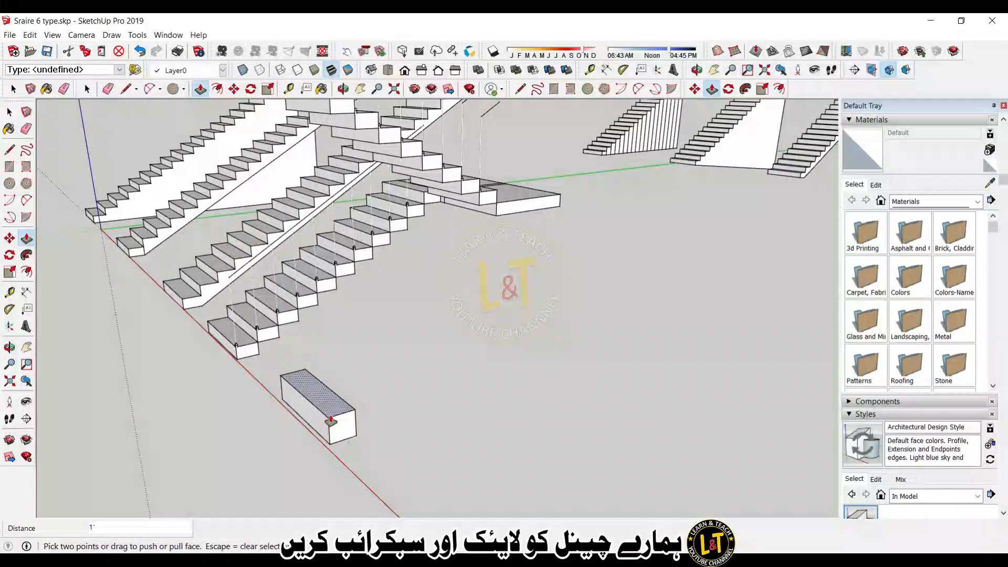
key(space)
Step: Make the step block a component with a definition name beginning "Stander Style Sta"
right_click(335, 423)
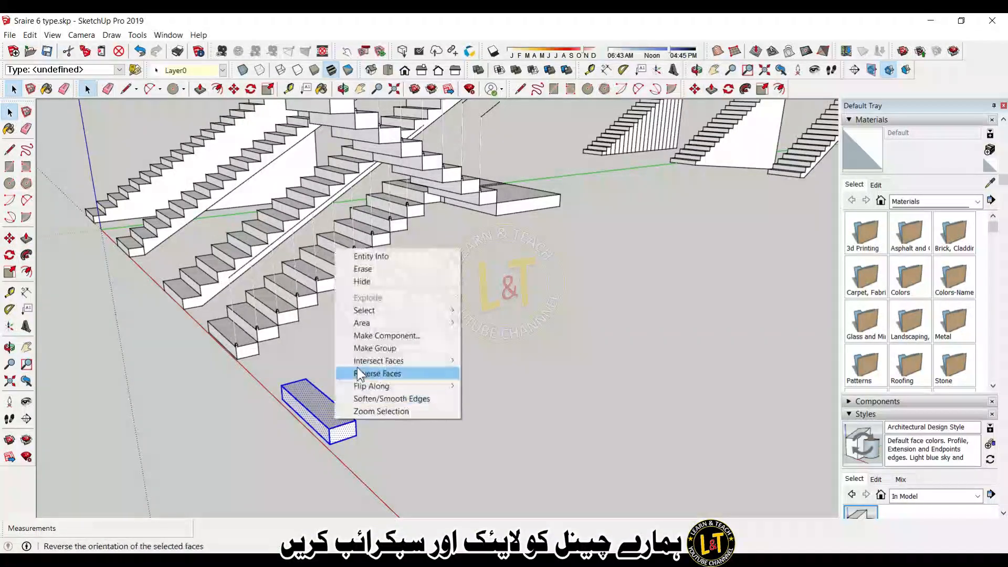
click(446, 336)
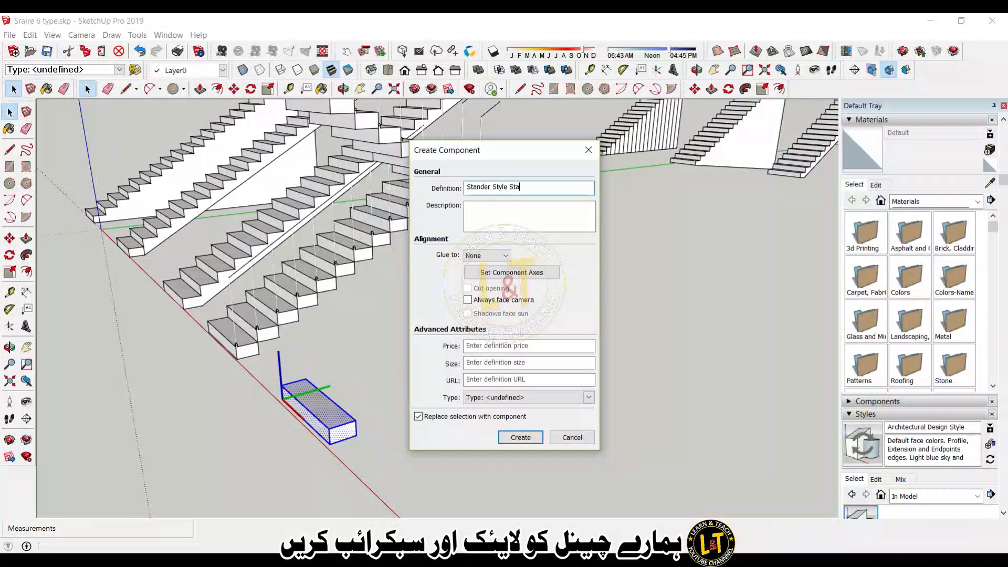
click(509, 437)
Step: Copy the step component onto the top rear corner of the first step and array the copy x10 into a straight flight
key(m)
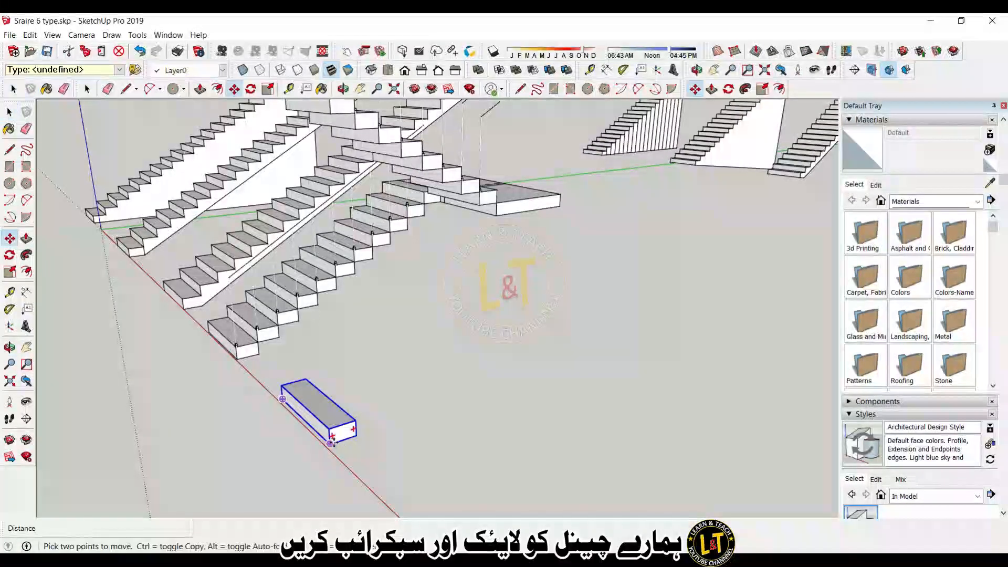
click(331, 443)
key(ctrl)
text(x100)
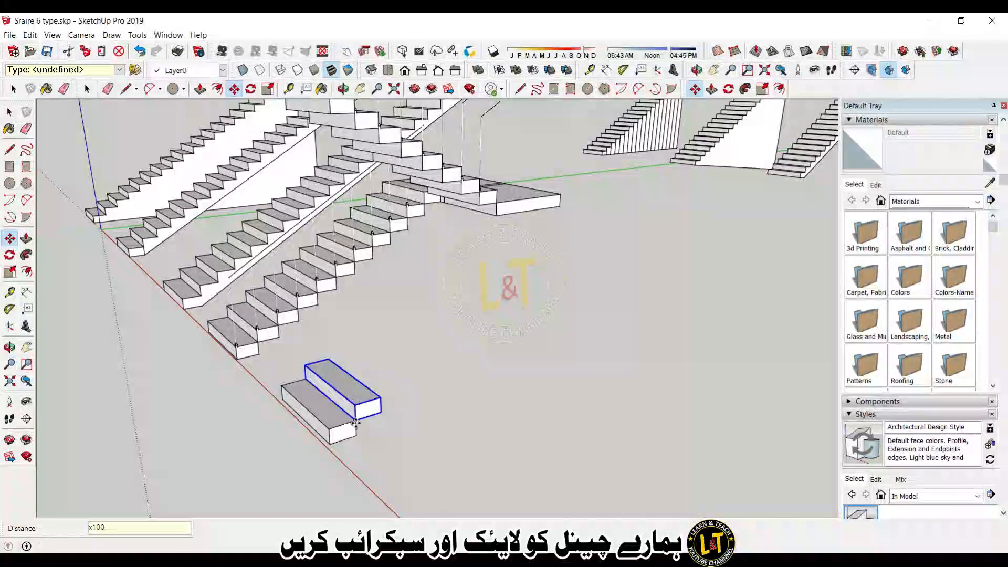
key(Return)
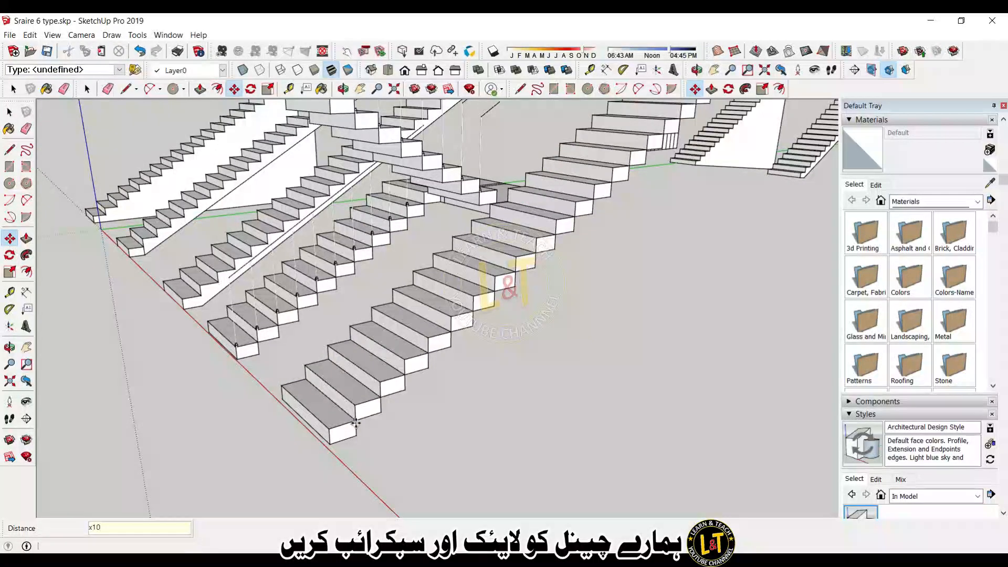
middle_drag(519, 232, 557, 377)
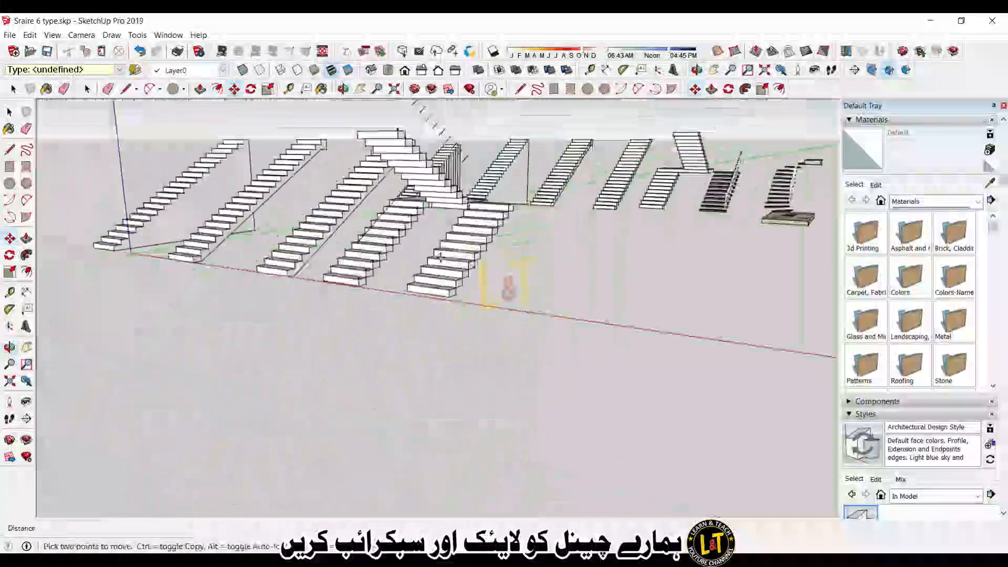
Step: Select all steps of the new straight flight and move them farther away from the U-shaped staircase
key(space)
scroll(535, 280, up, 4)
drag(296, 481, 296, 482)
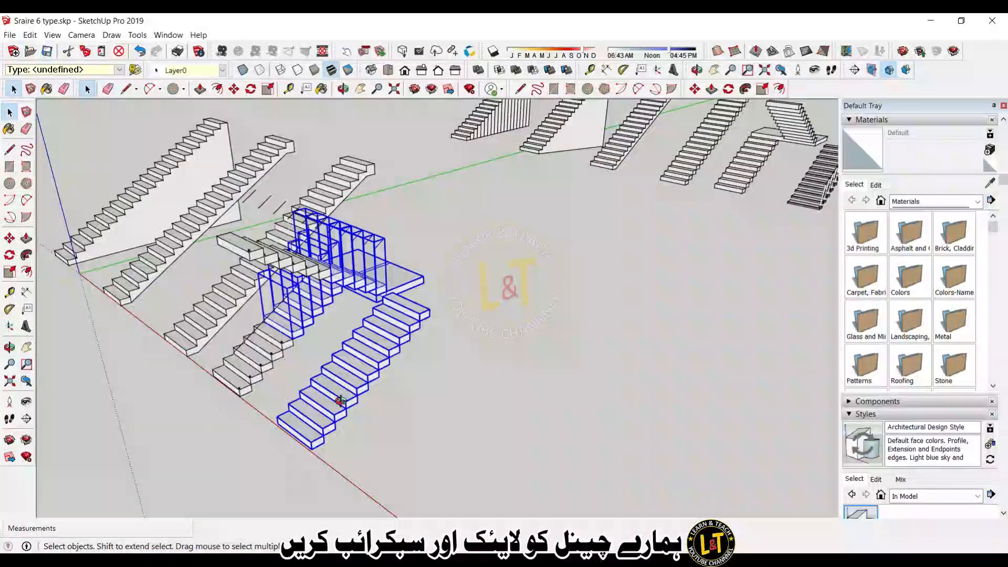
middle_drag(341, 400, 631, 260)
drag(630, 252, 554, 415)
key(m)
click(578, 405)
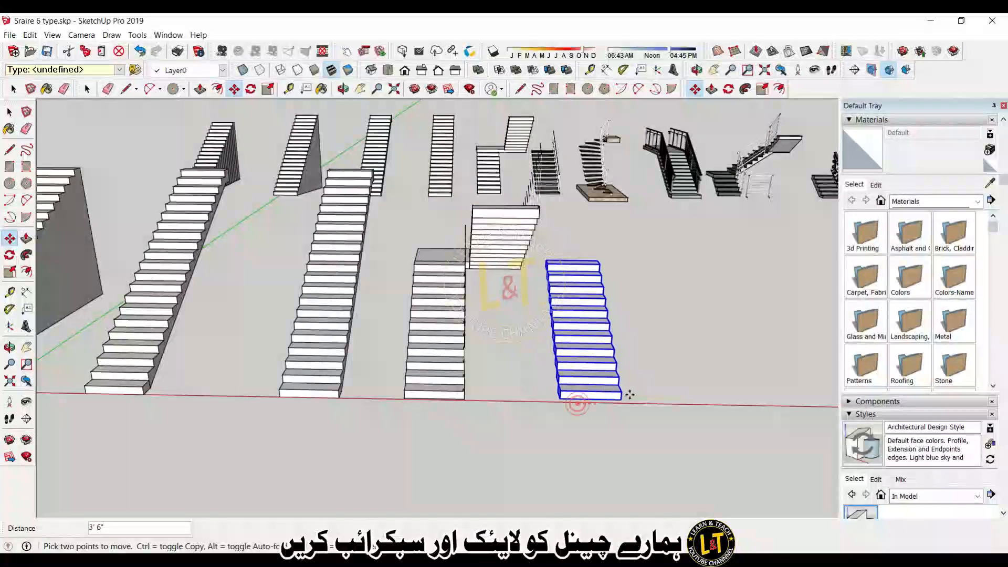
click(661, 392)
Step: Open the lowest step of the new straight flight for editing and draw a 2" square at the tread's side edge
middle_drag(519, 399, 270, 408)
scroll(470, 356, up, 3)
scroll(470, 356, down, 4)
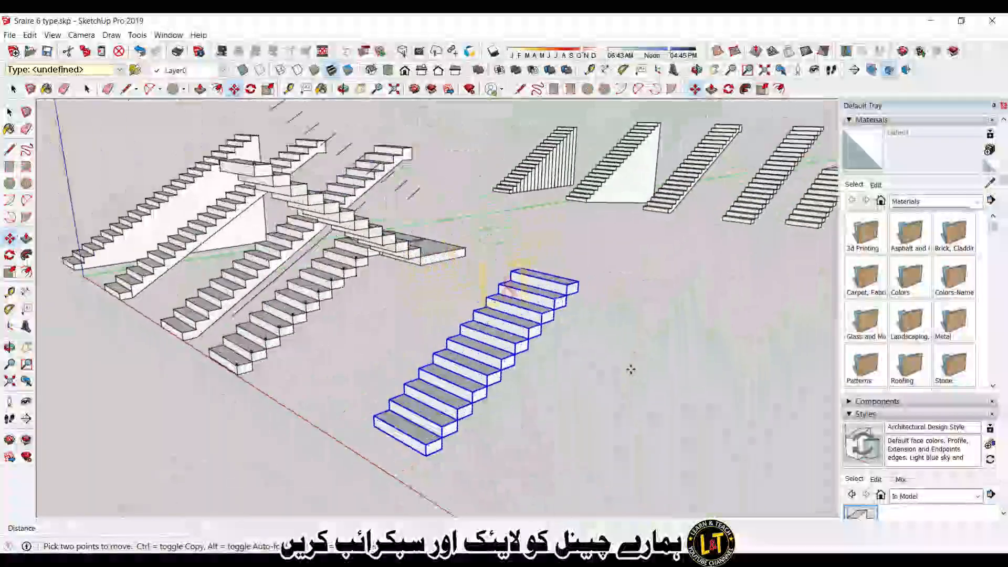
scroll(630, 369, up, 3)
key(space)
middle_drag(418, 434, 451, 407)
scroll(335, 474, up, 2)
double_click(335, 474)
scroll(336, 474, up, 5)
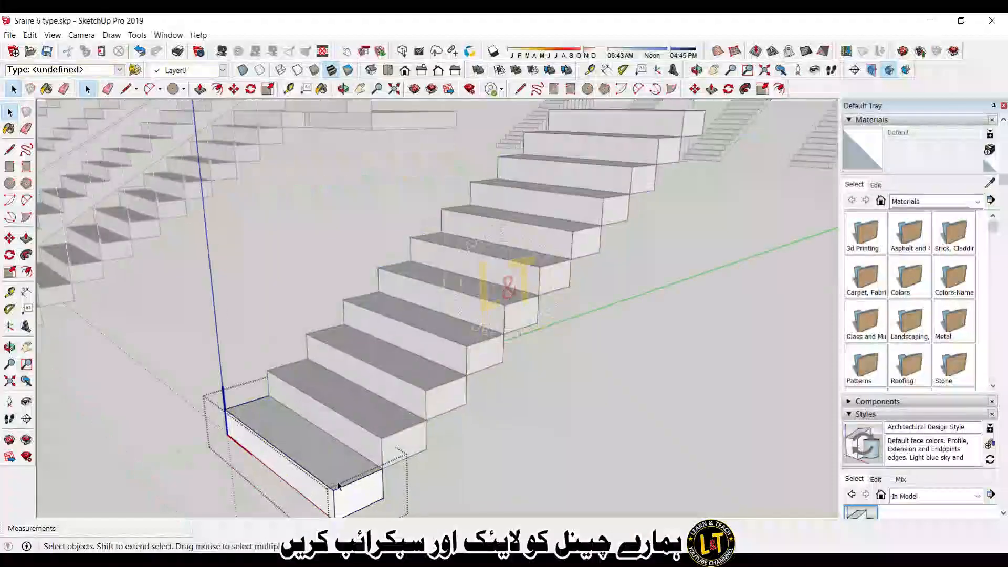
key(l)
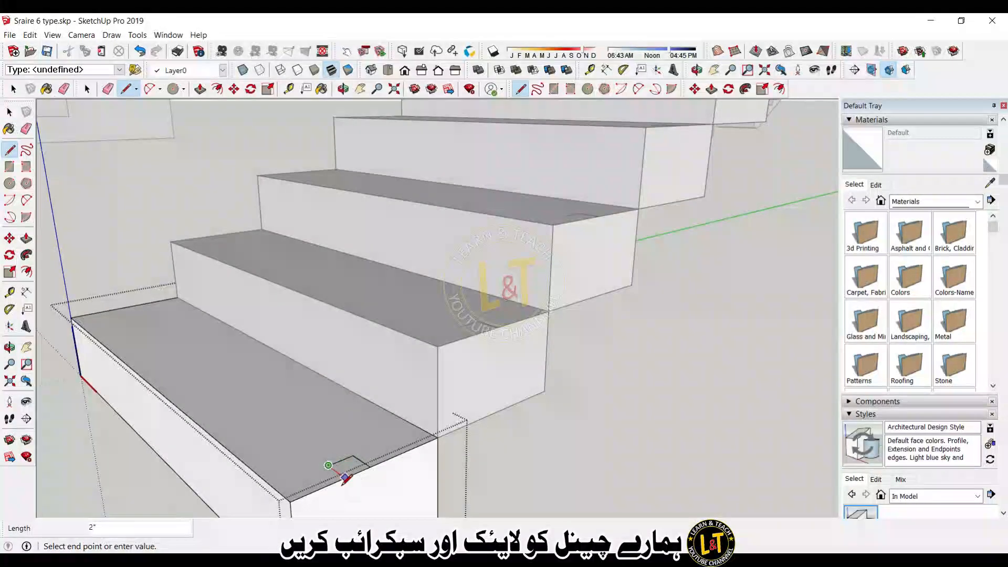
scroll(345, 476, up, 2)
key(space)
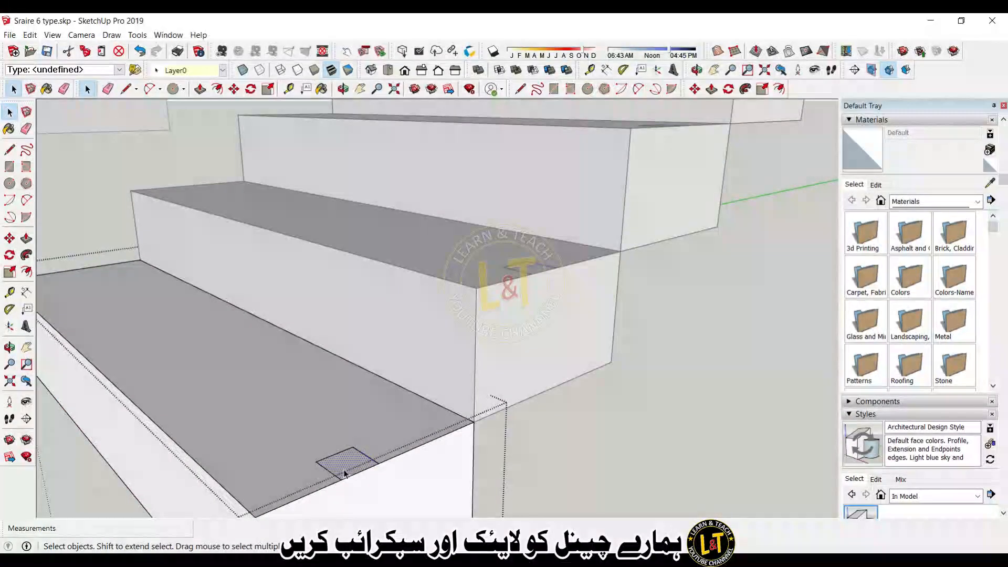
Step: Pull the small square up 2" to form the baluster base block
scroll(345, 471, up, 1)
key(p)
click(345, 470)
text(2)
key(Return)
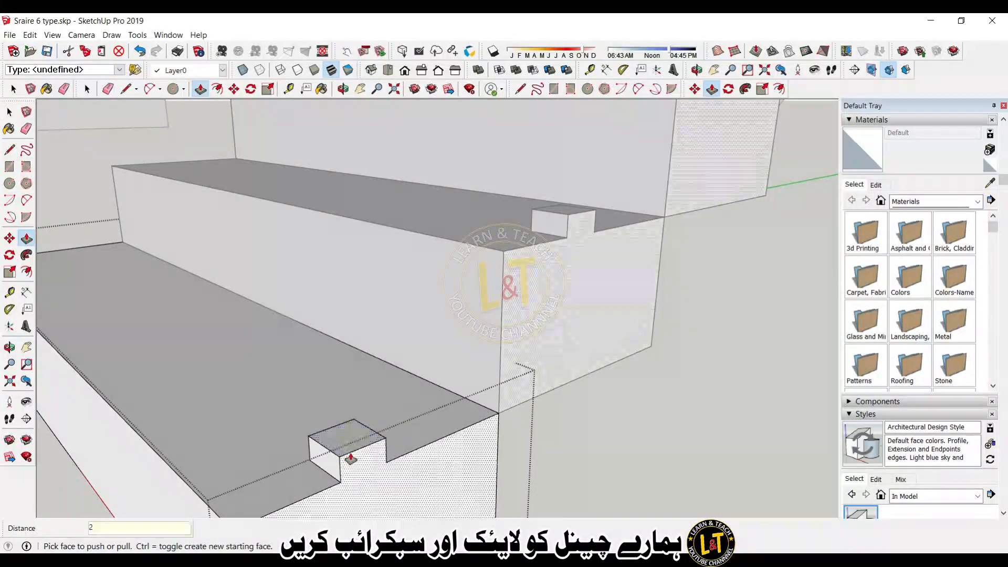
key(space)
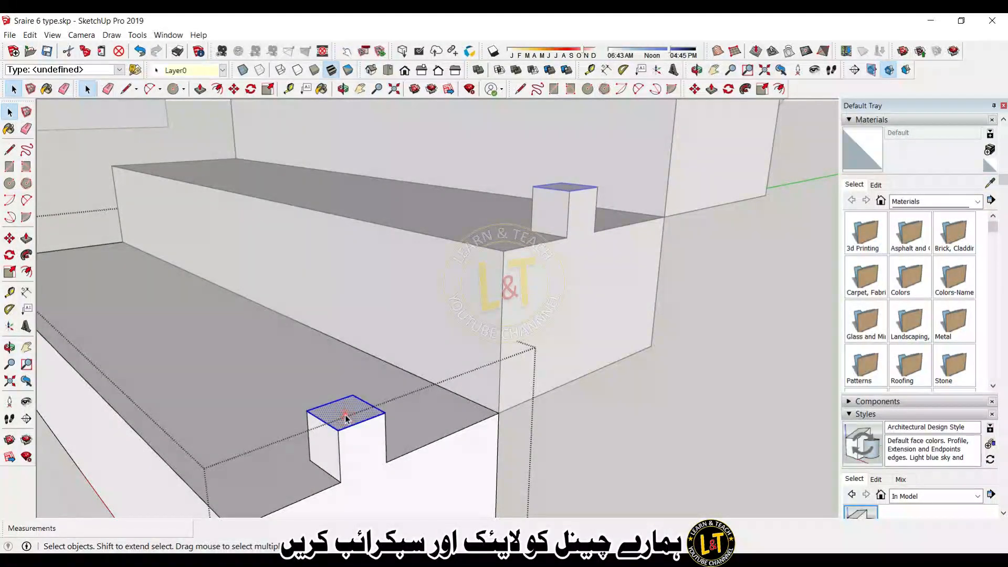
Step: Draw a 1" radius circle centred on top of the base block using a midpoint guide line, then erase that line
key(c)
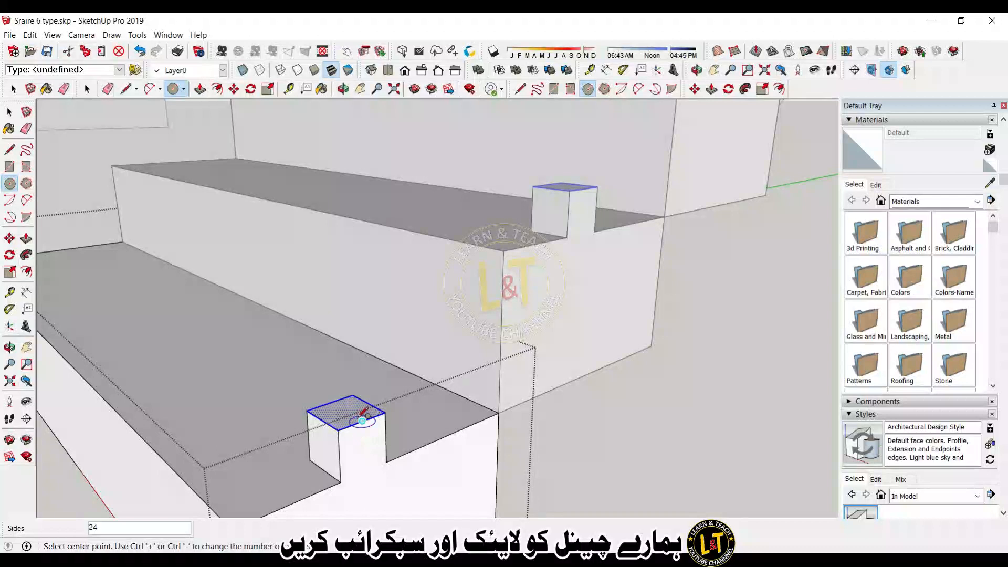
key(l)
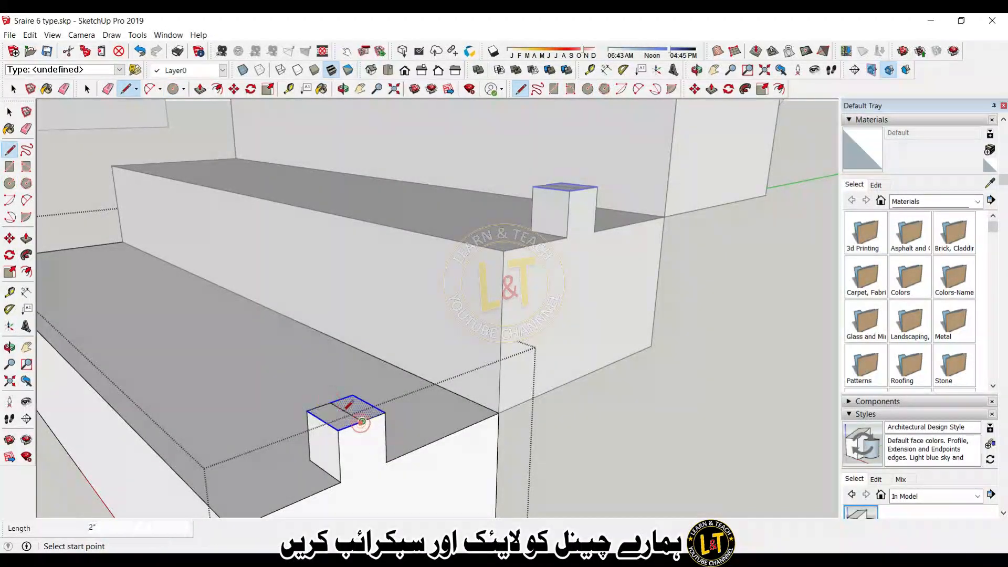
scroll(362, 421, up, 1)
key(c)
click(348, 411)
scroll(368, 415, up, 2)
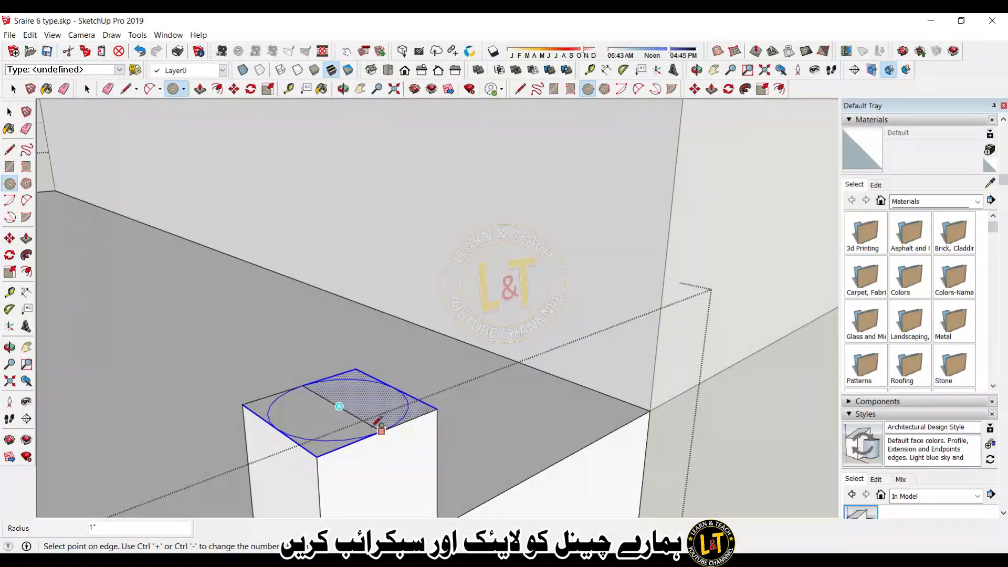
click(375, 423)
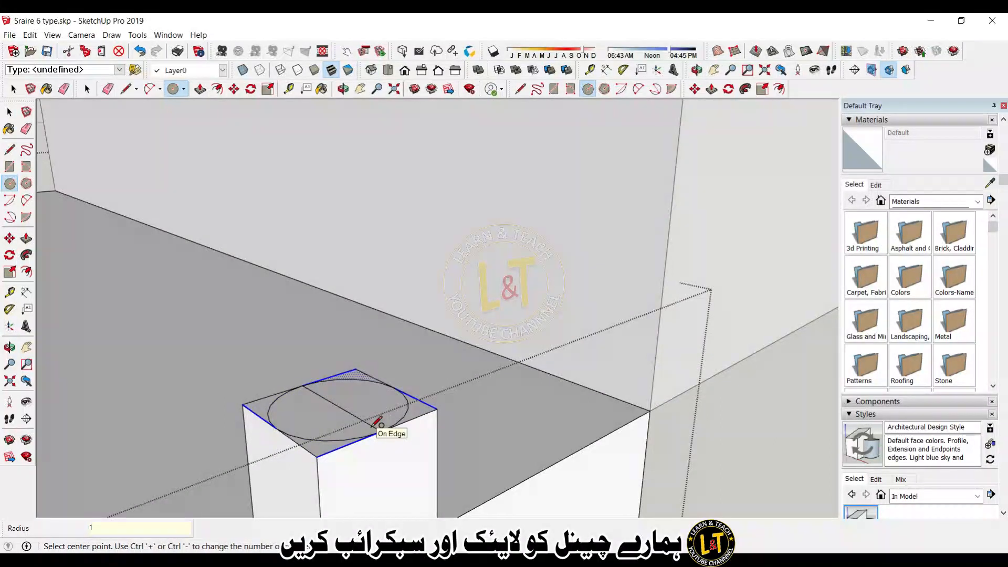
key(space)
key(e)
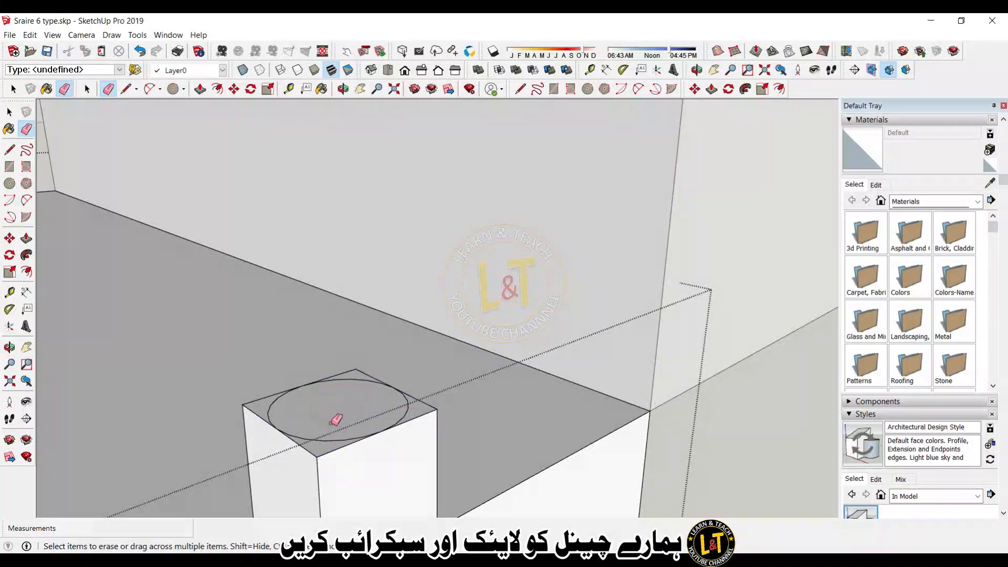
Step: Pull the circle on the base block up 3' into a round baluster
scroll(330, 417, down, 4)
key(space)
key(p)
click(331, 417)
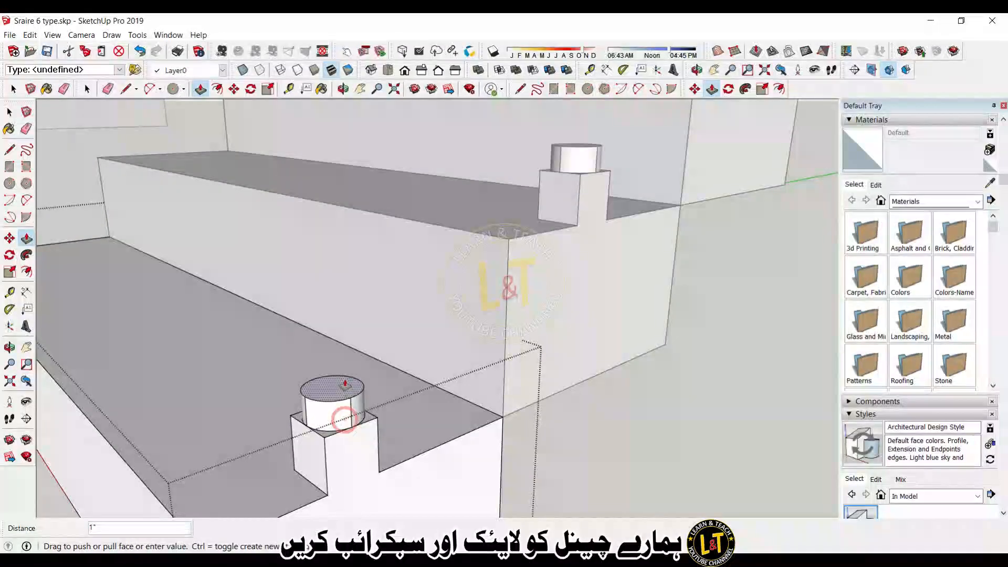
click(334, 310)
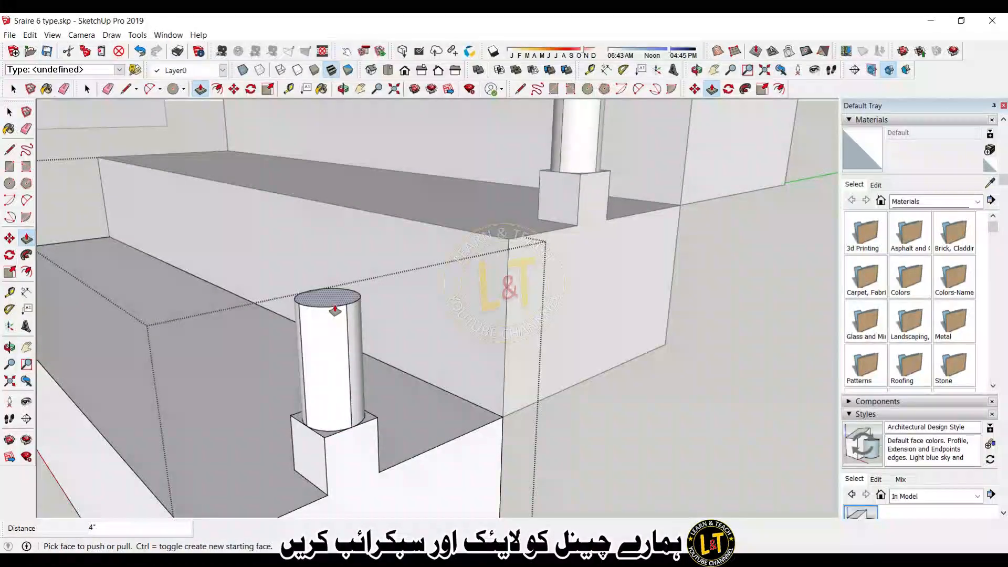
click(334, 310)
click(349, 339)
scroll(349, 338, down, 5)
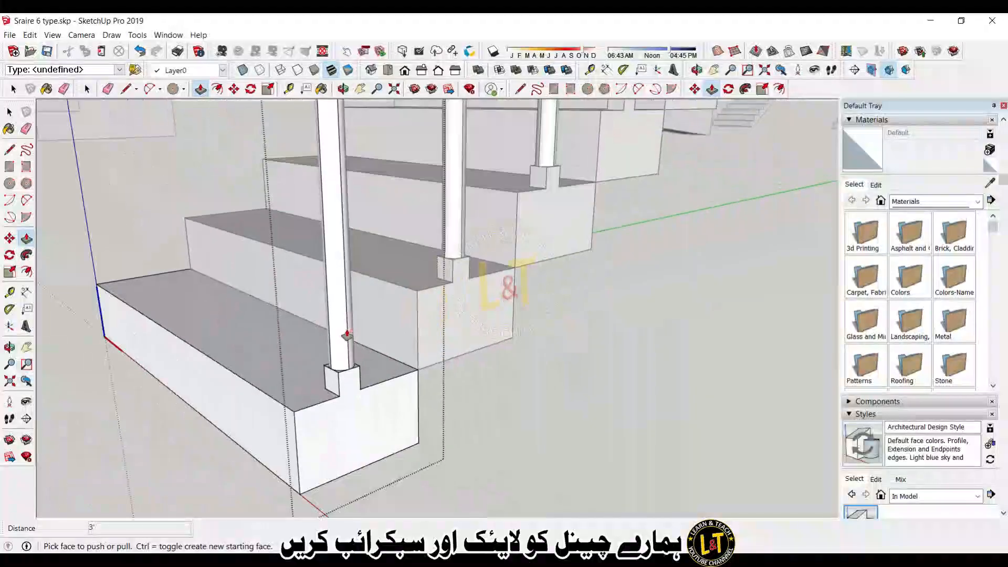
Step: Push the tread's top face down to thin the step and leave open gaps between the steps, then leave the component
key(space)
middle_drag(271, 386, 340, 409)
double_click(340, 409)
scroll(340, 408, up, 2)
key(p)
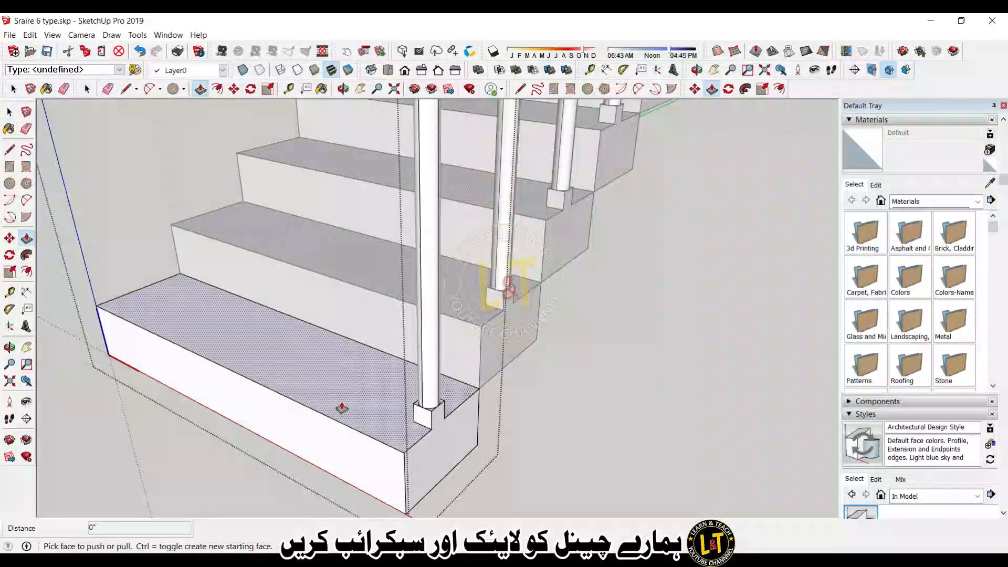
click(338, 410)
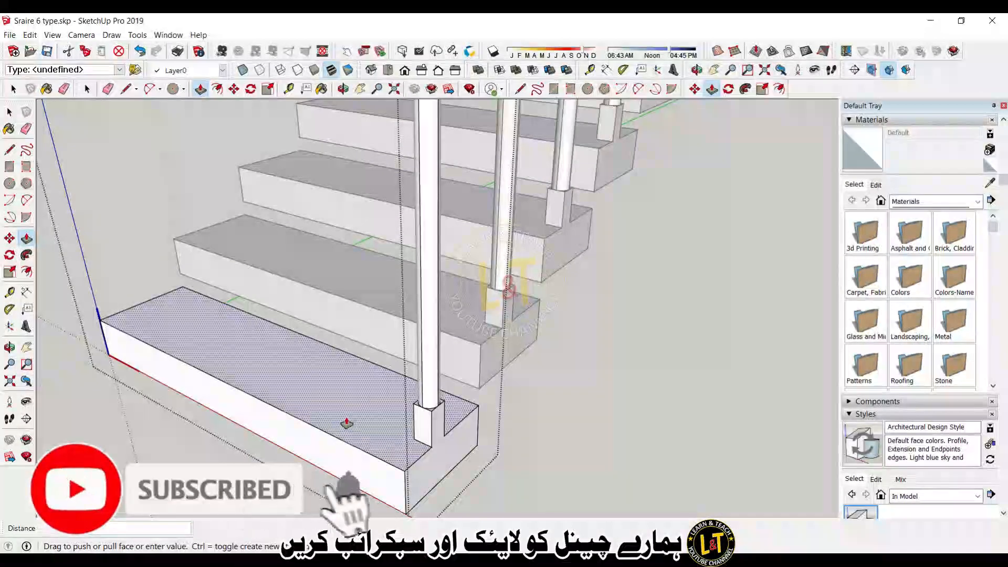
middle_drag(378, 426, 362, 423)
scroll(361, 423, up, 2)
scroll(360, 423, down, 5)
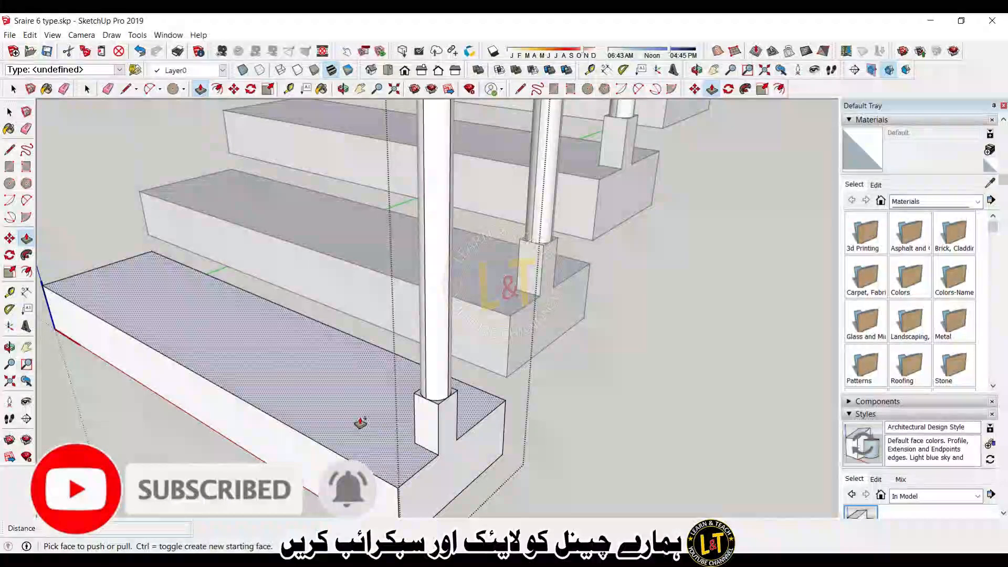
key(space)
Step: Draw a vertical wall outline with lines along the side of the flight opposite the balusters and close it into a face
middle_drag(337, 401, 300, 344)
middle_drag(411, 333, 418, 508)
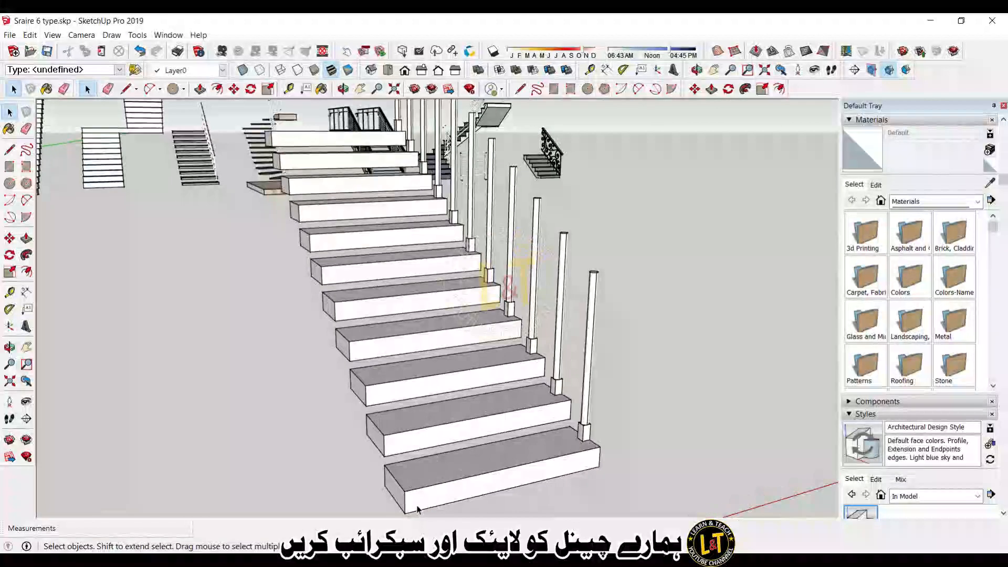
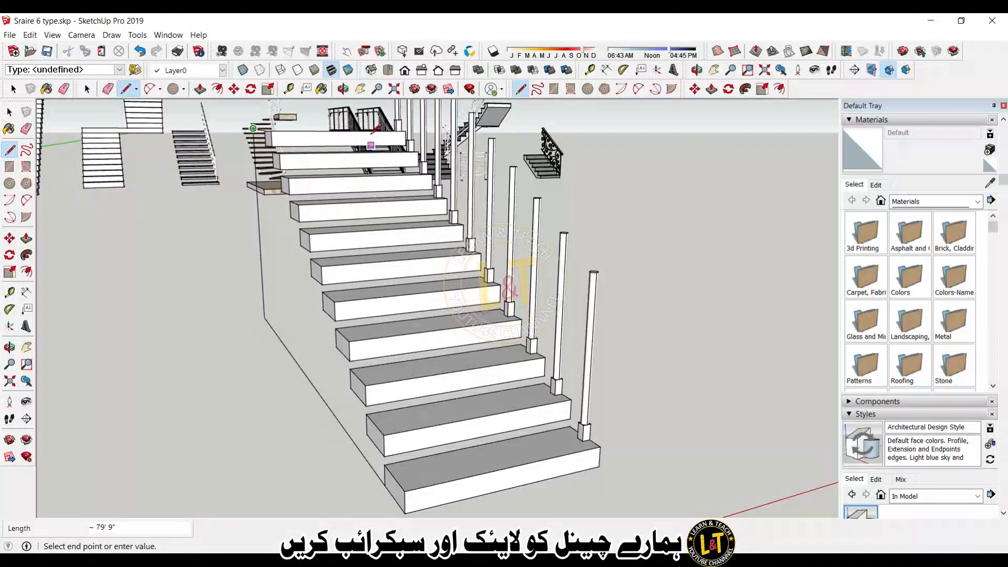
middle_drag(264, 230, 207, 238)
scroll(207, 238, down, 5)
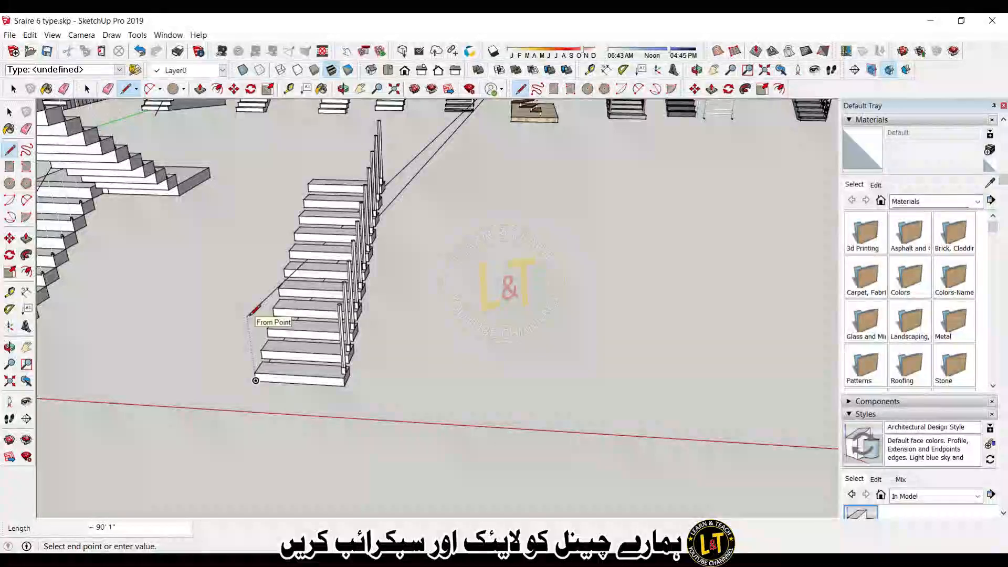
middle_drag(317, 312, 94, 326)
scroll(396, 443, down, 2)
middle_drag(395, 443, 372, 286)
click(389, 278)
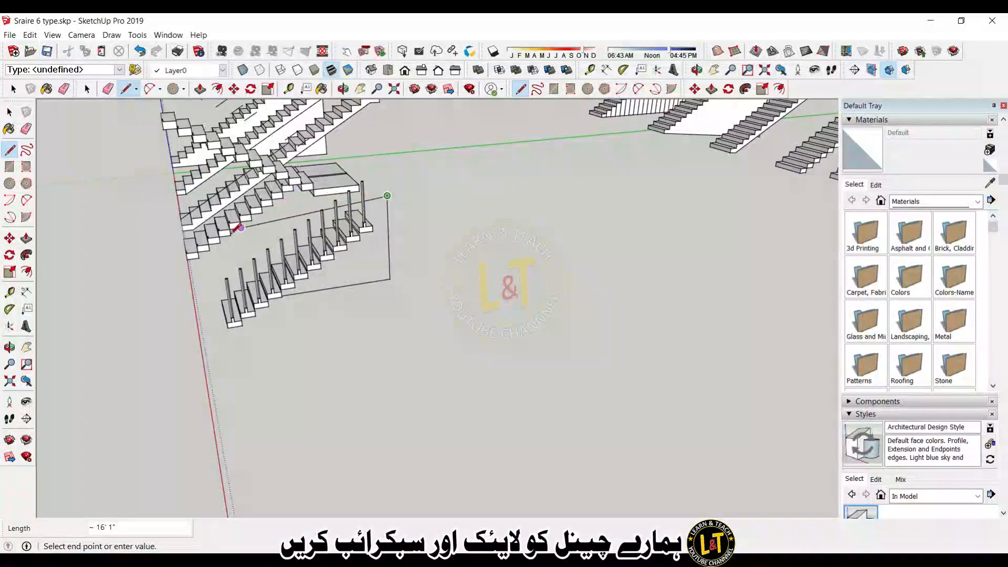
middle_drag(239, 246, 325, 270)
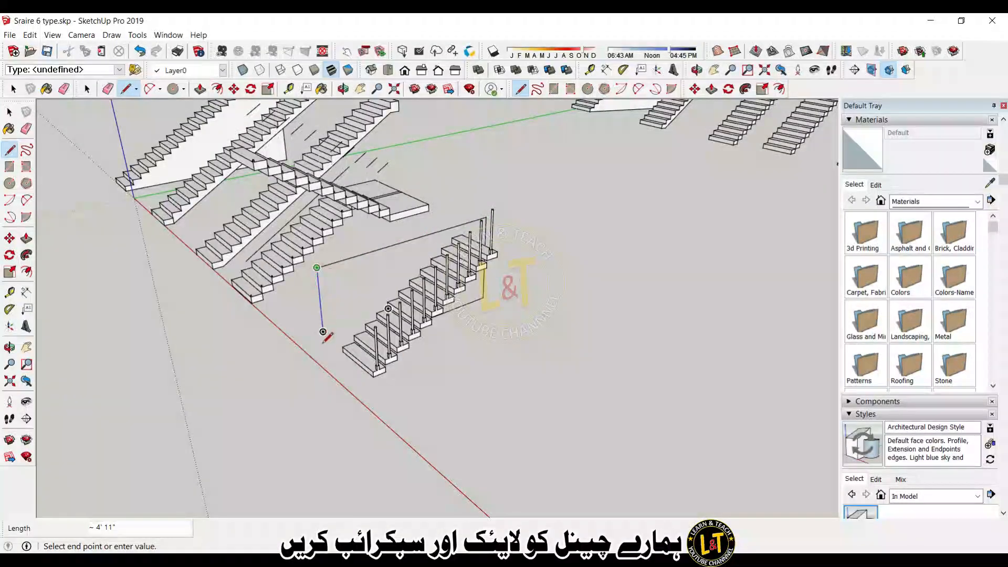
mouse_move(326, 357)
middle_down()
mouse_move(387, 400)
mouse_move(526, 420)
mouse_move(600, 405)
mouse_move(592, 371)
mouse_move(539, 381)
middle_up()
scroll(577, 409, up, 5)
scroll(541, 396, up, 3)
click(561, 350)
Step: Pull the side wall face to a 6" thickness and push its front end back toward the first step
key(p)
click(551, 328)
text(6)
key(Return)
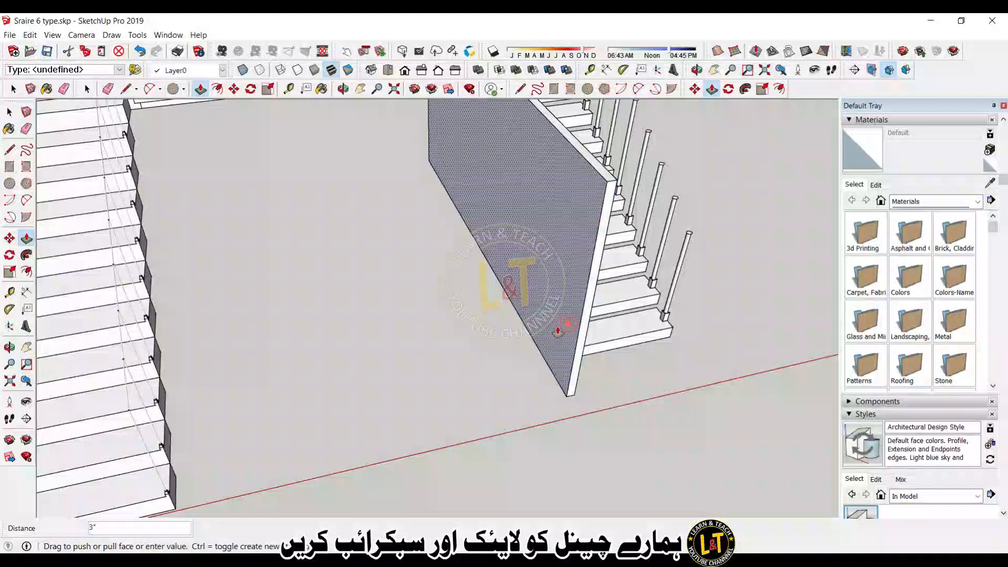
click(580, 341)
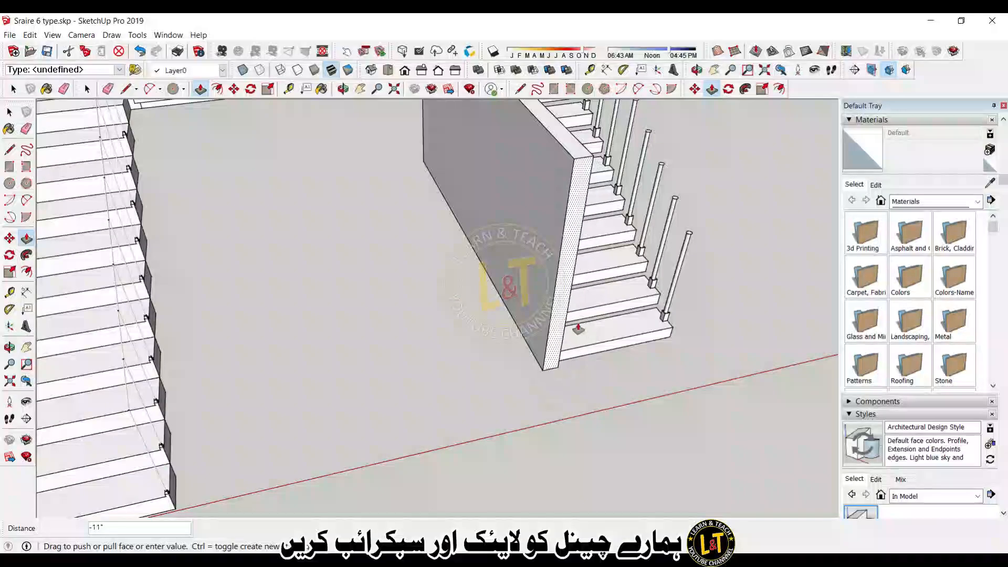
middle_drag(602, 350, 571, 304)
scroll(353, 333, down, 3)
key(space)
Step: Open the lowest step component and draw a line from the centre of its baluster top to the next baluster's top
scroll(525, 294, up, 3)
middle_drag(490, 288, 356, 357)
scroll(356, 357, up, 3)
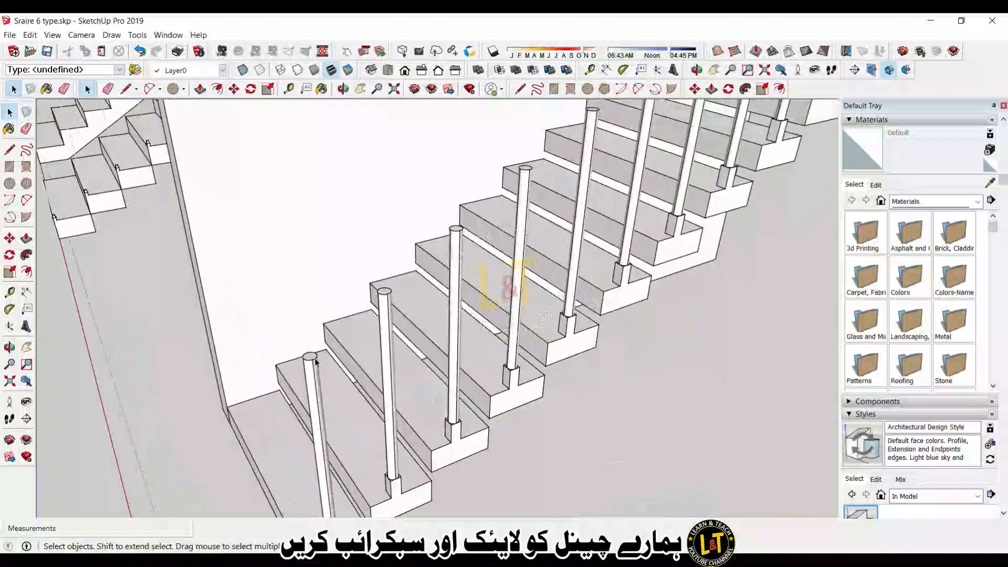
scroll(336, 362, down, 3)
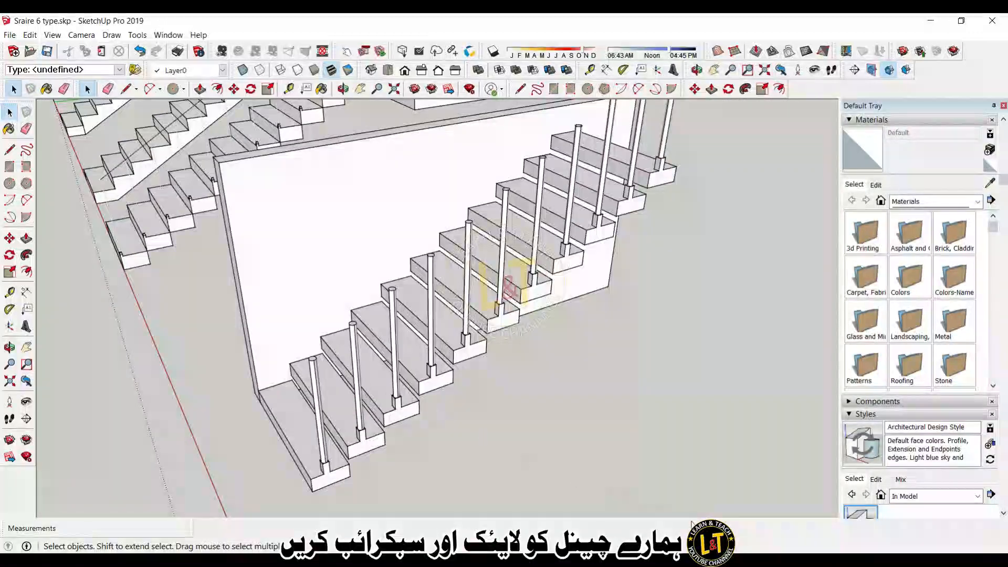
scroll(309, 362, up, 5)
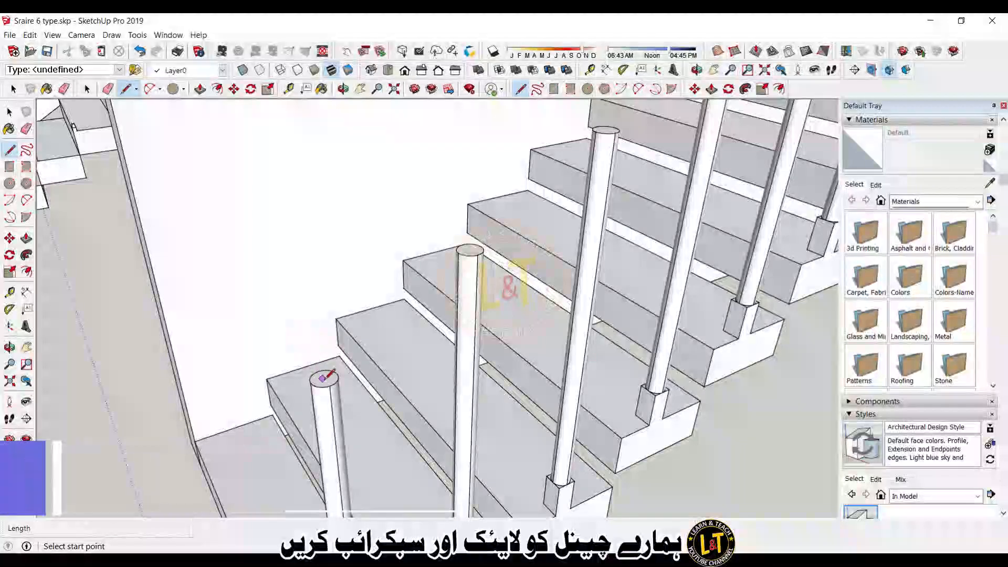
key(space)
click(326, 380)
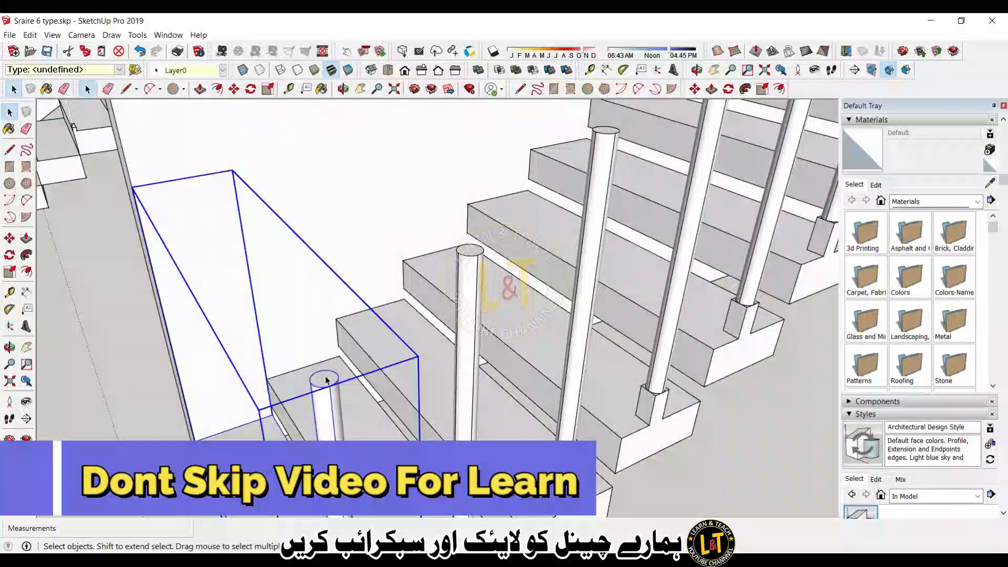
double_click(325, 381)
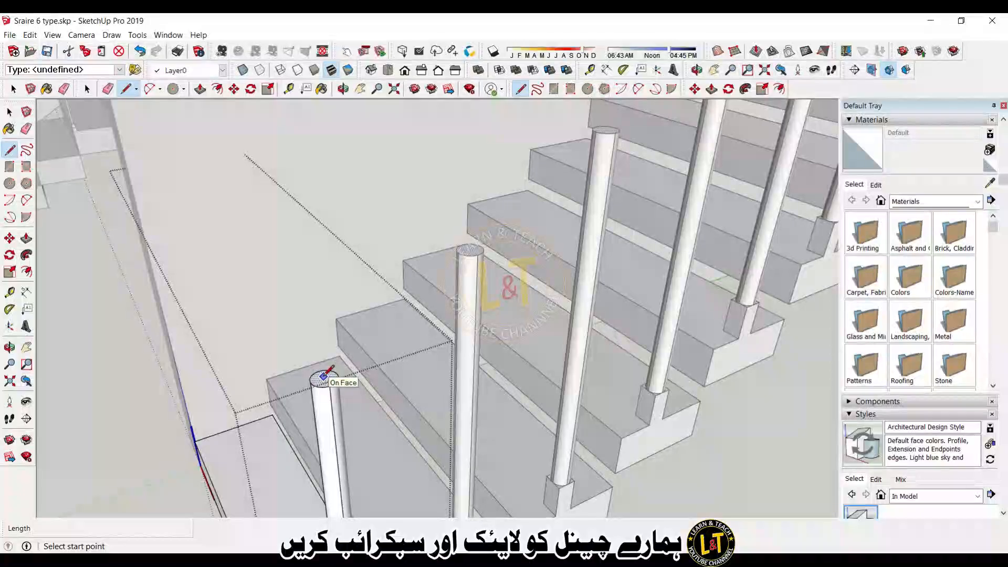
click(324, 376)
middle_drag(325, 376, 328, 379)
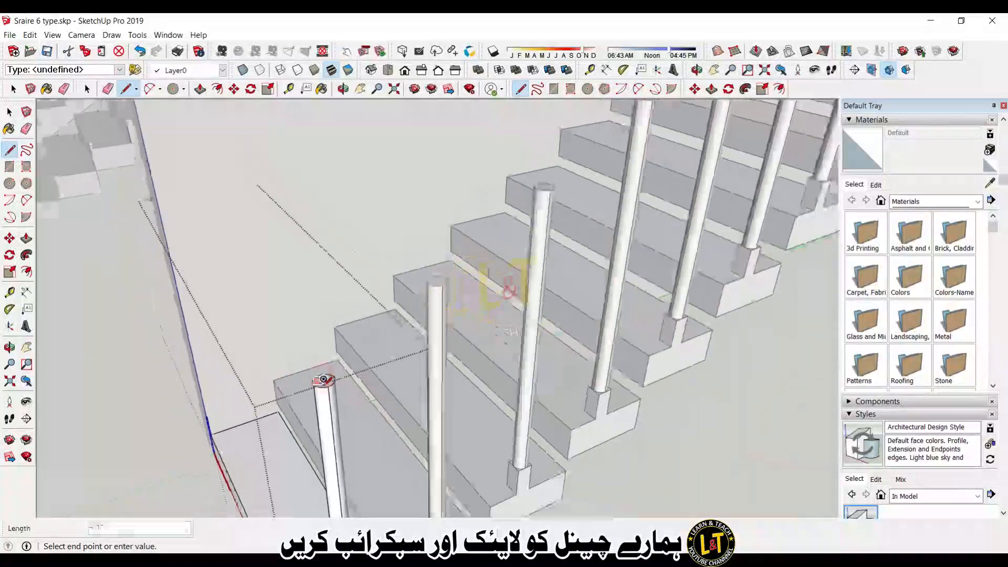
scroll(434, 285, up, 2)
click(436, 281)
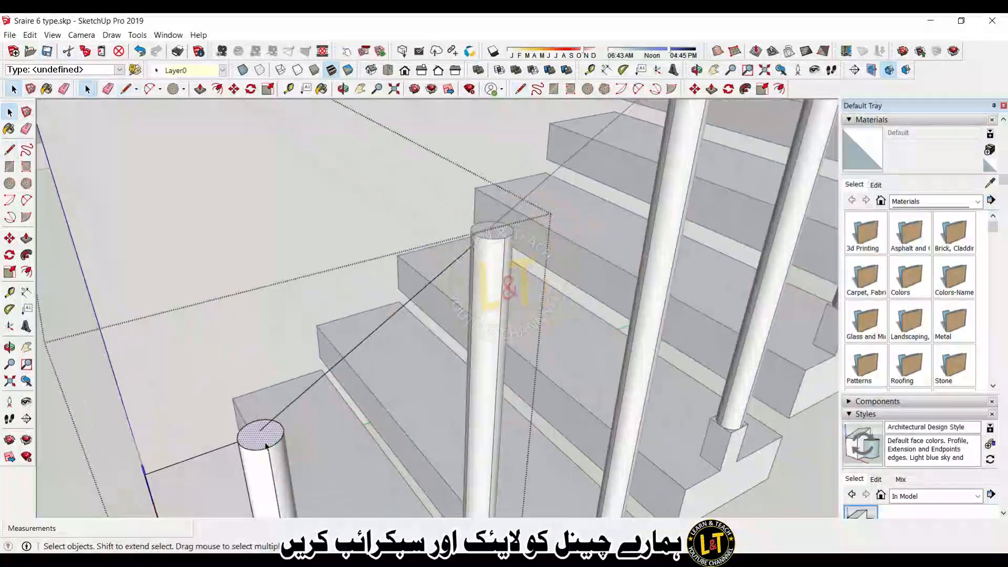
Step: Draw a handrail profile circle slightly larger than the baluster, centred on its top, with a radius of about 1"
key(c)
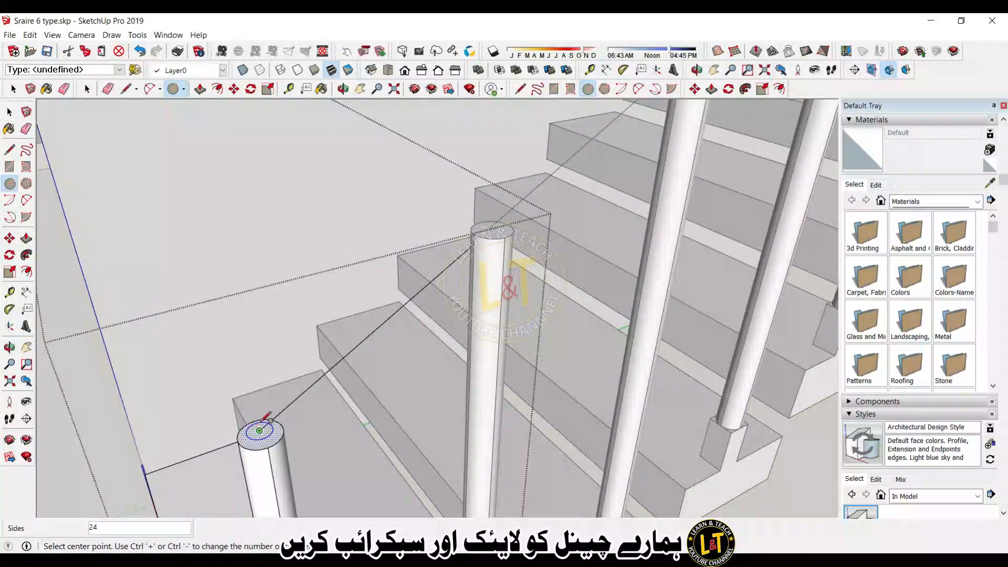
scroll(309, 403, up, 1)
middle_drag(308, 404, 301, 388)
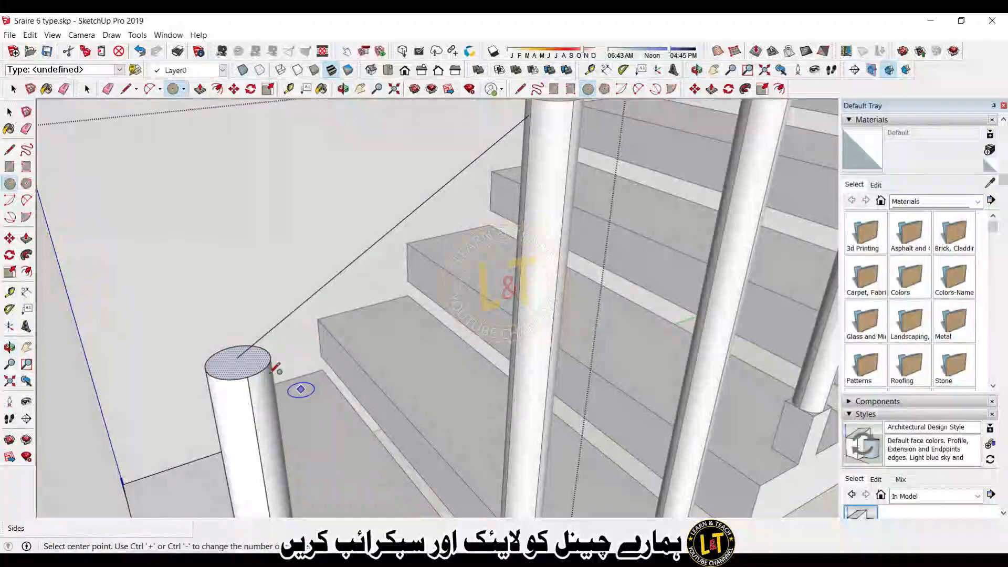
click(237, 356)
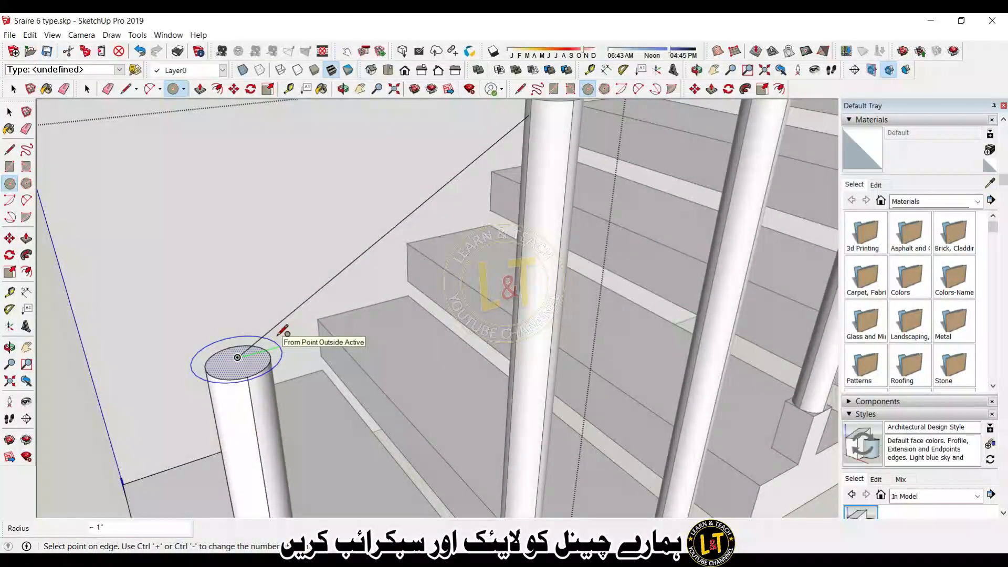
click(277, 335)
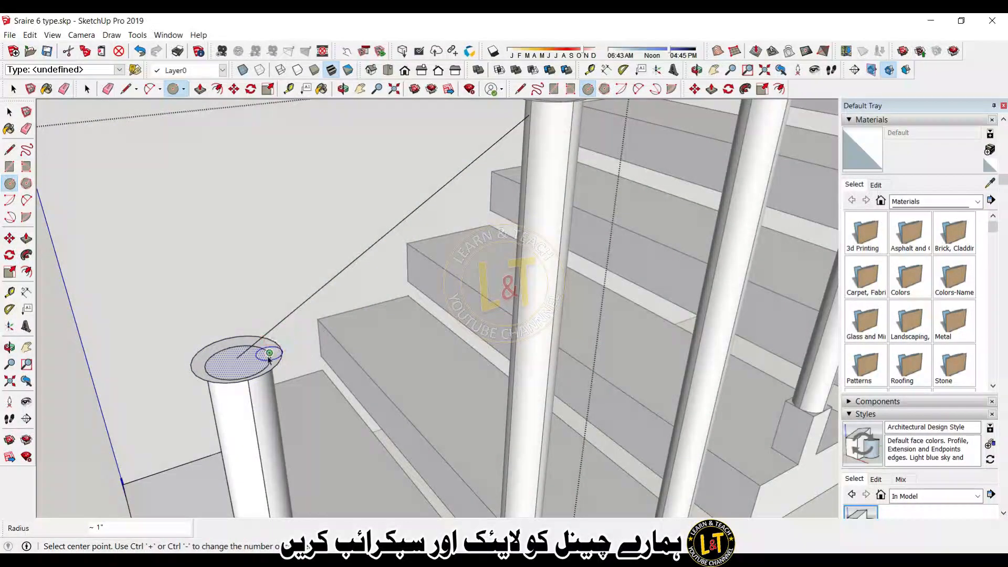
Step: Sweep the ring-shaped circle profile on the baluster top along the sloped line with Follow Me to form the handrail
key(space)
click(275, 326)
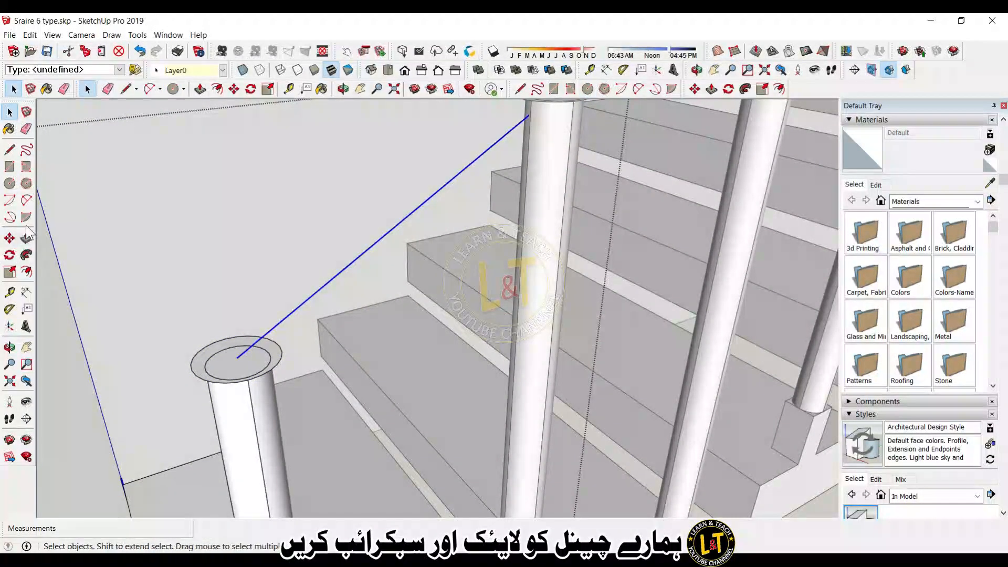
click(26, 255)
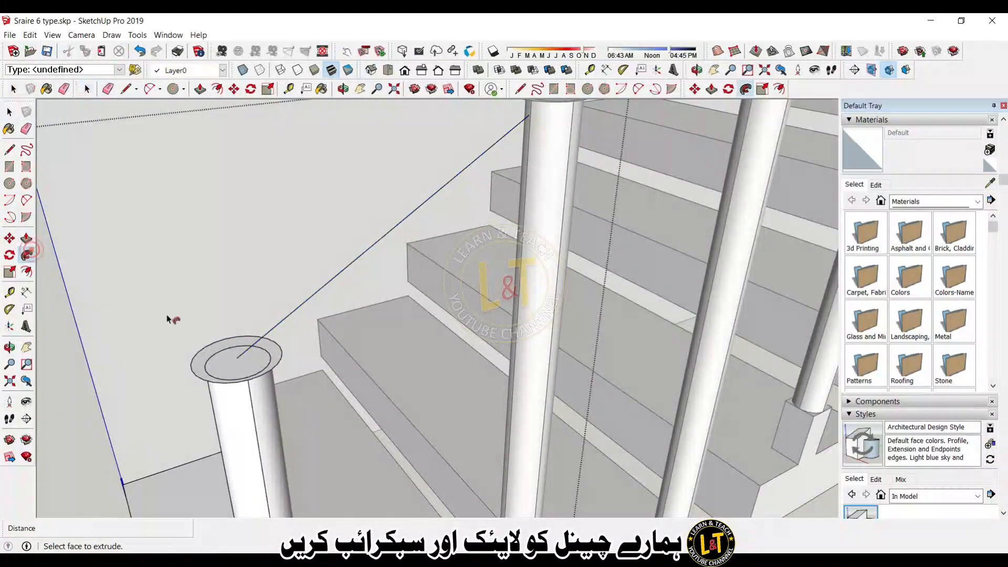
click(224, 343)
scroll(292, 405, down, 6)
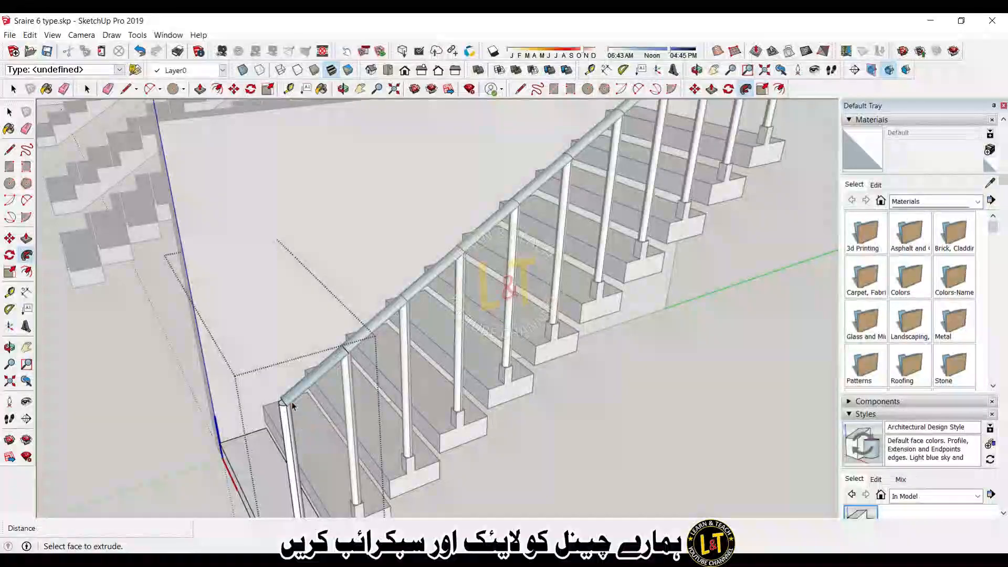
Step: Reverse the faces of the handrail so that their front sides point outward
key(space)
click(306, 389)
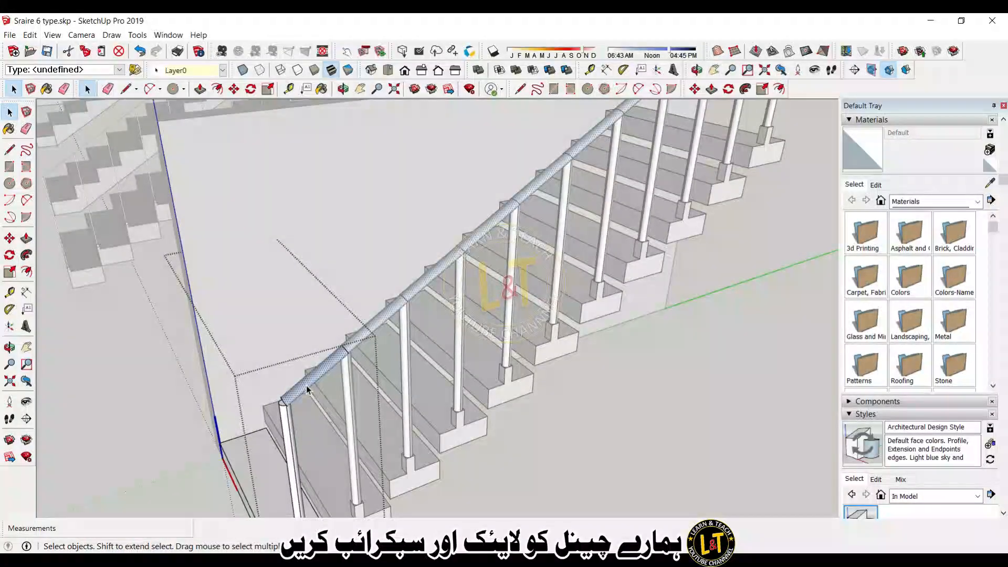
right_click(308, 389)
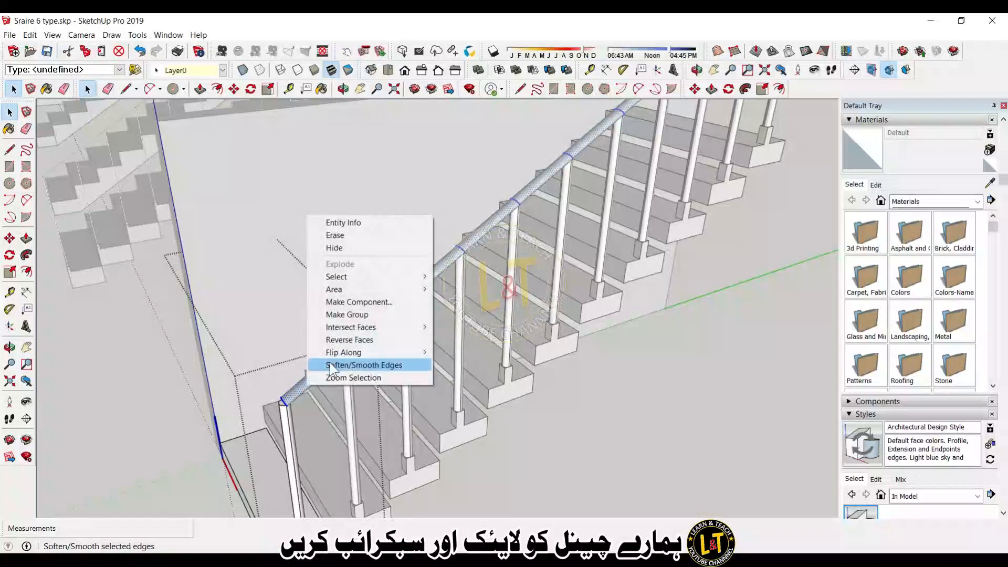
click(339, 337)
middle_drag(353, 426, 649, 365)
scroll(483, 454, down, 5)
scroll(522, 423, up, 8)
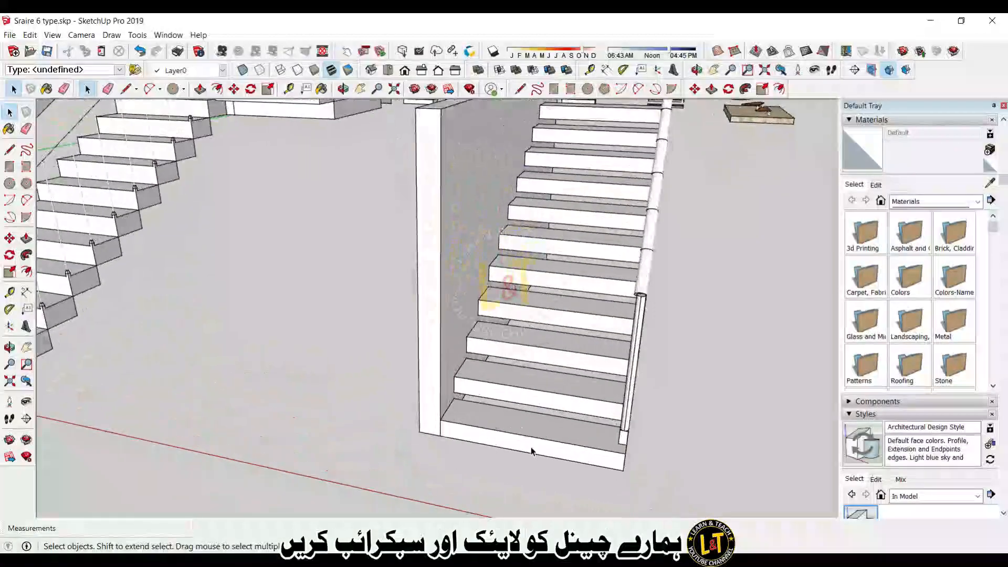
Step: Open the lowest step component and draw a line across its riser face just below the tread, from end to end
triple_click(613, 453)
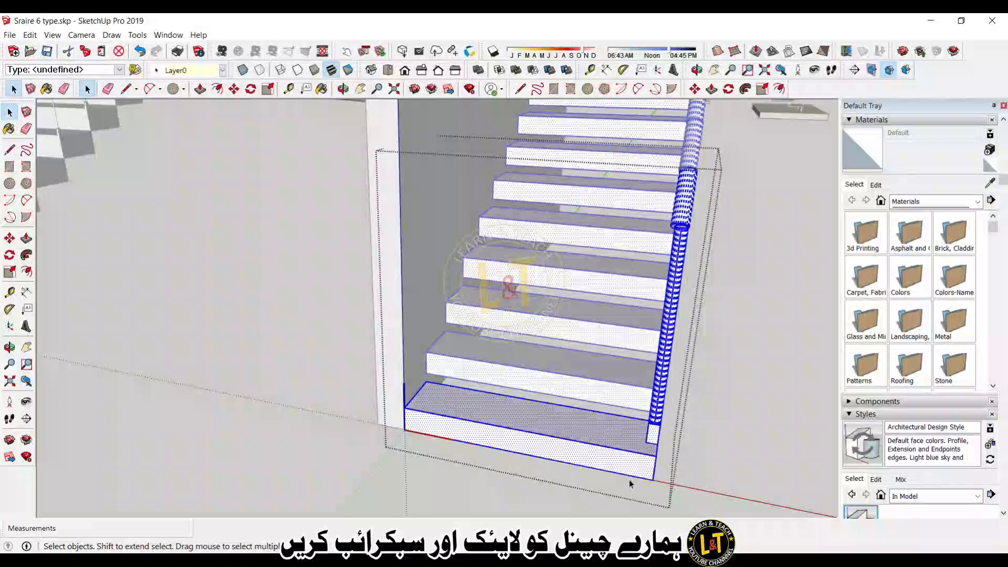
scroll(629, 475, up, 3)
double_click(626, 464)
scroll(626, 466, up, 2)
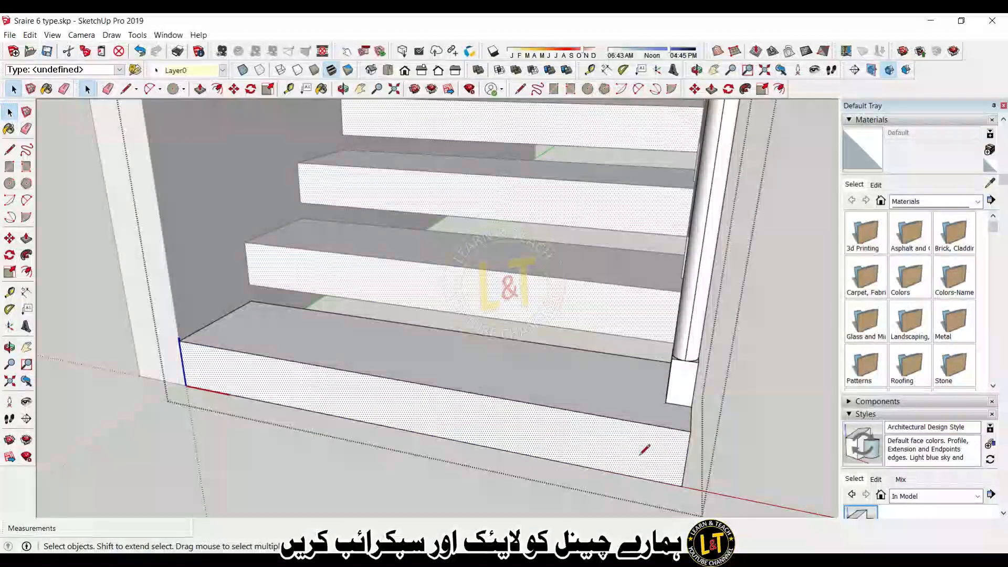
key(l)
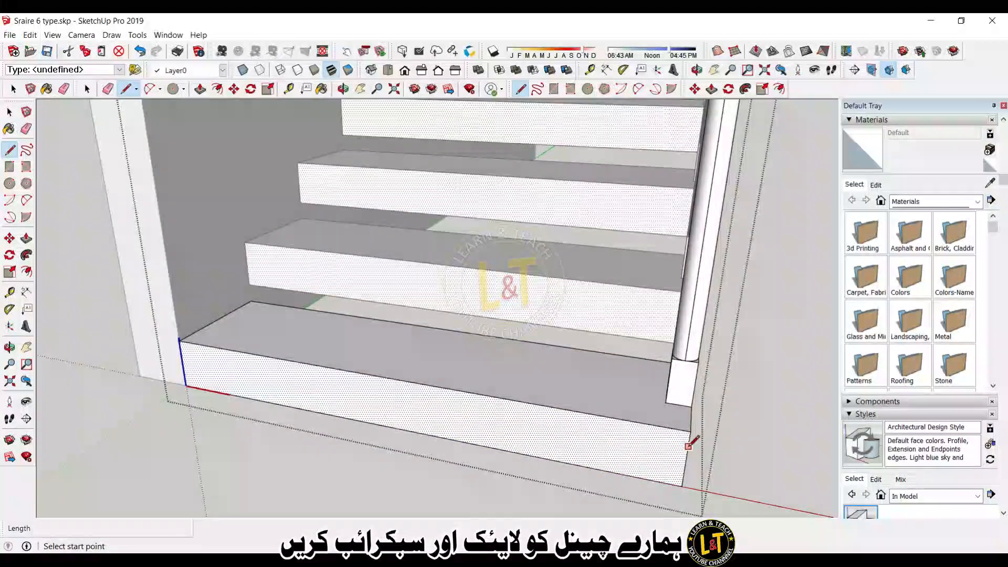
click(688, 446)
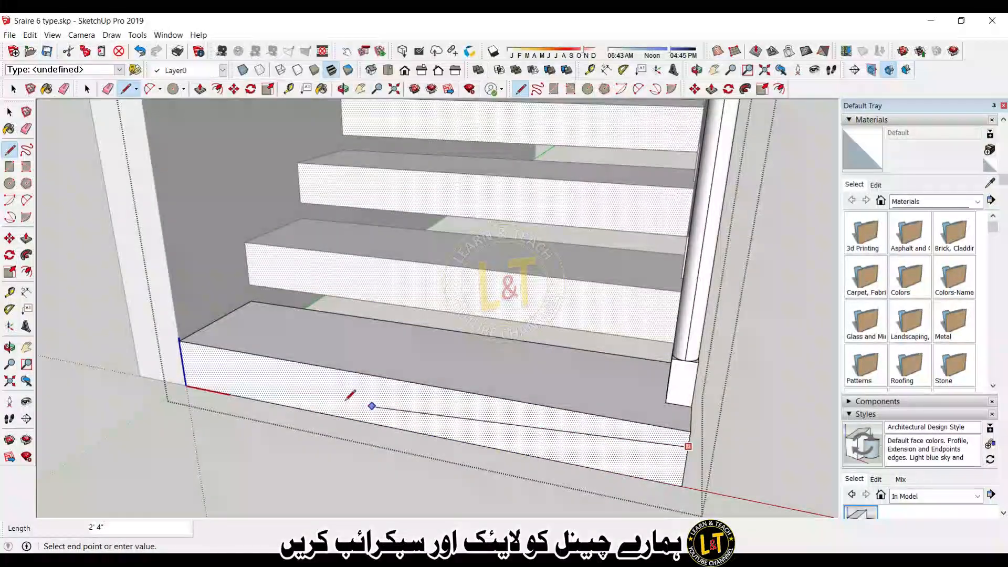
click(173, 351)
key(e)
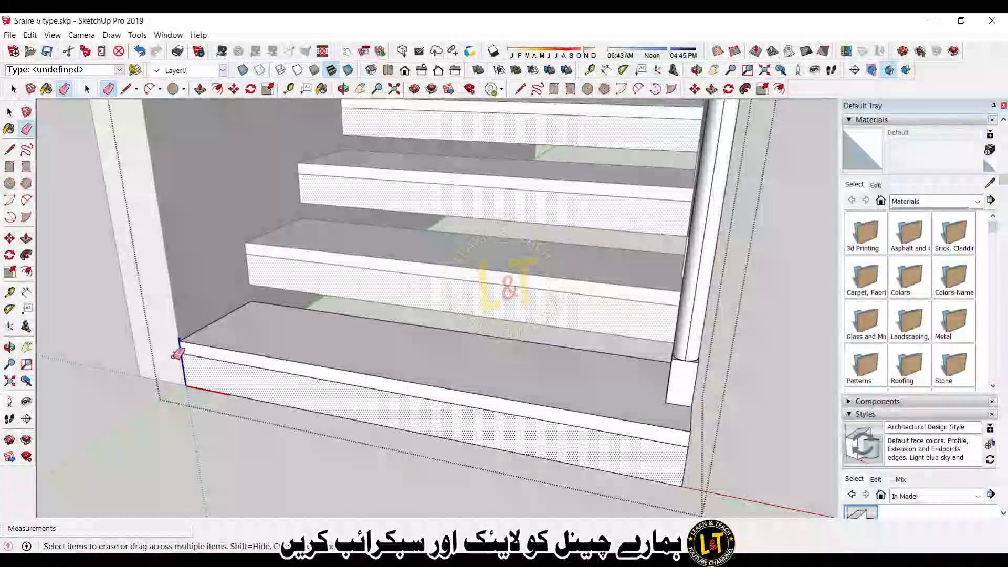
Step: Pull the riser strip above the line out 2" and push it back so that the tread nosing projects 1"
key(p)
click(338, 387)
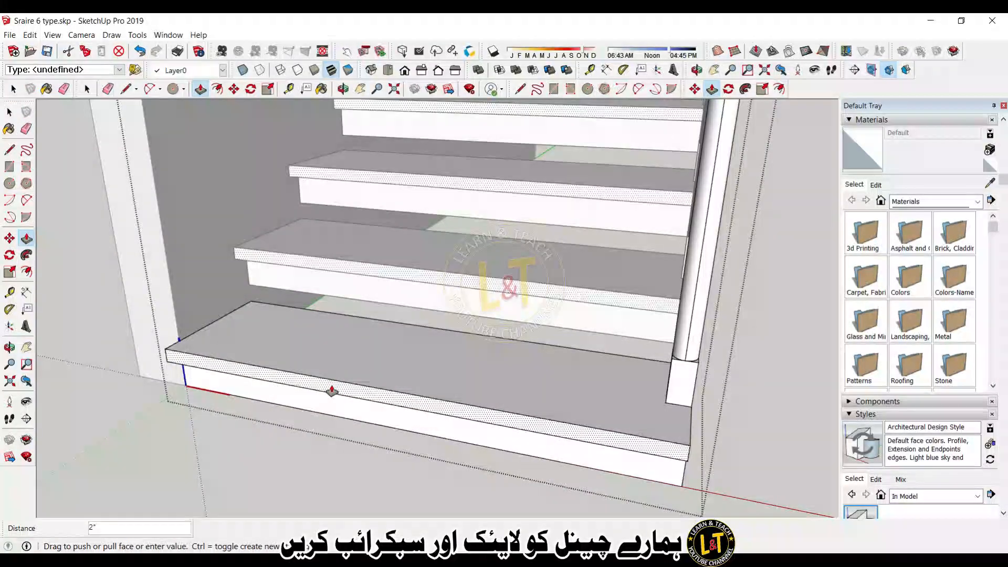
click(331, 391)
middle_drag(450, 411, 316, 423)
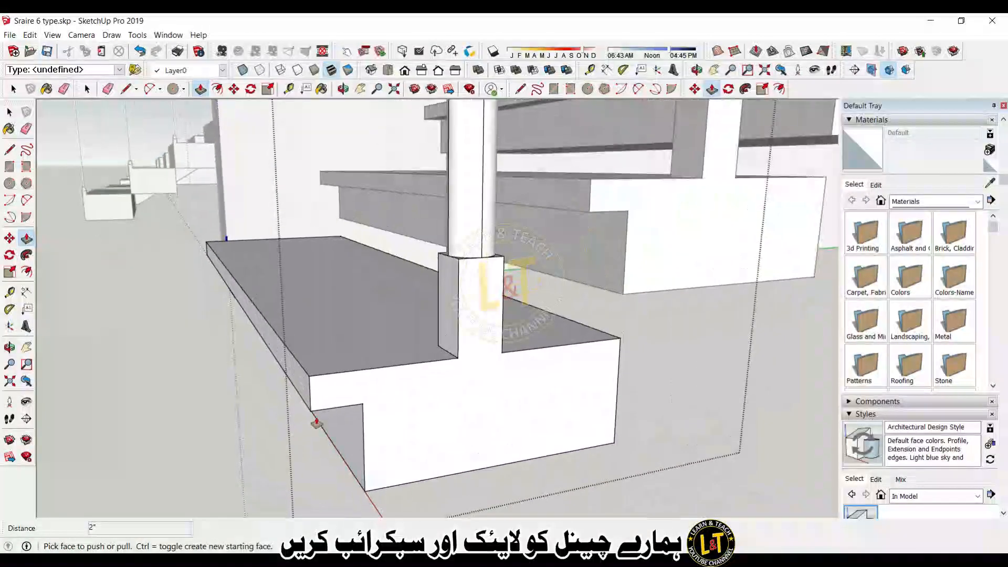
click(312, 397)
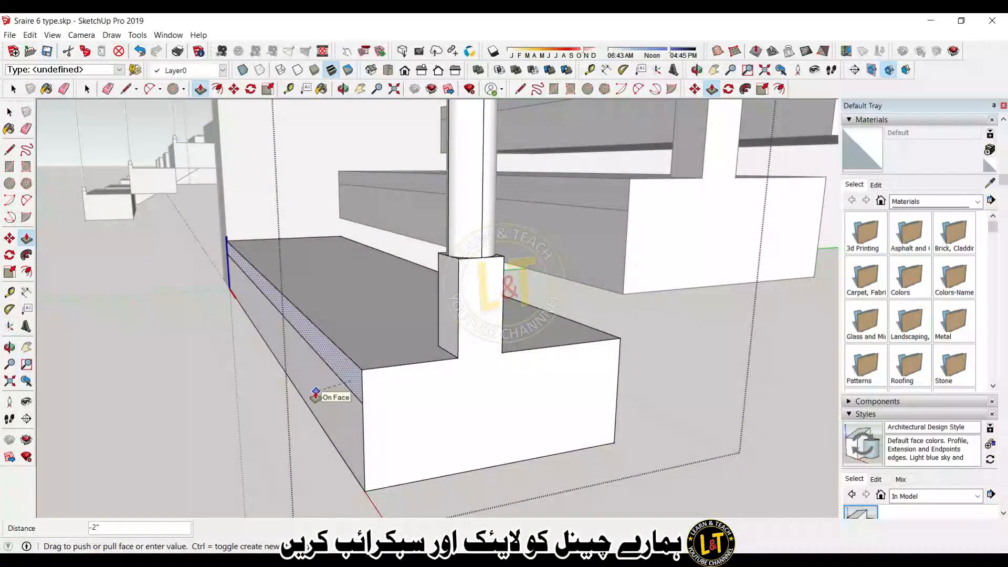
text(1)
key(Return)
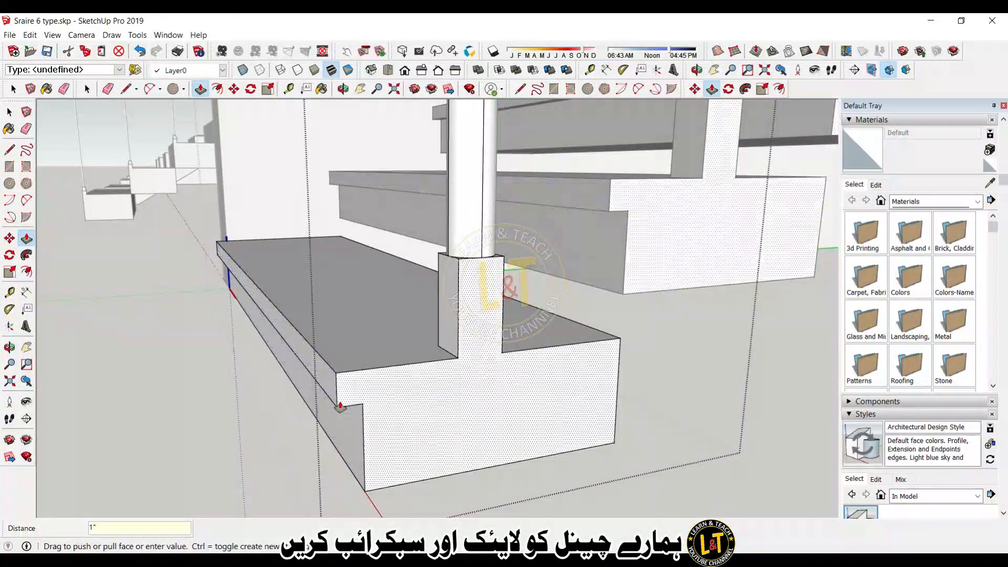
Step: Draw a concave arc on the nosing's end between its upper front and lower inner corners, and push the waste away along the step
scroll(349, 405, up, 1)
key(a)
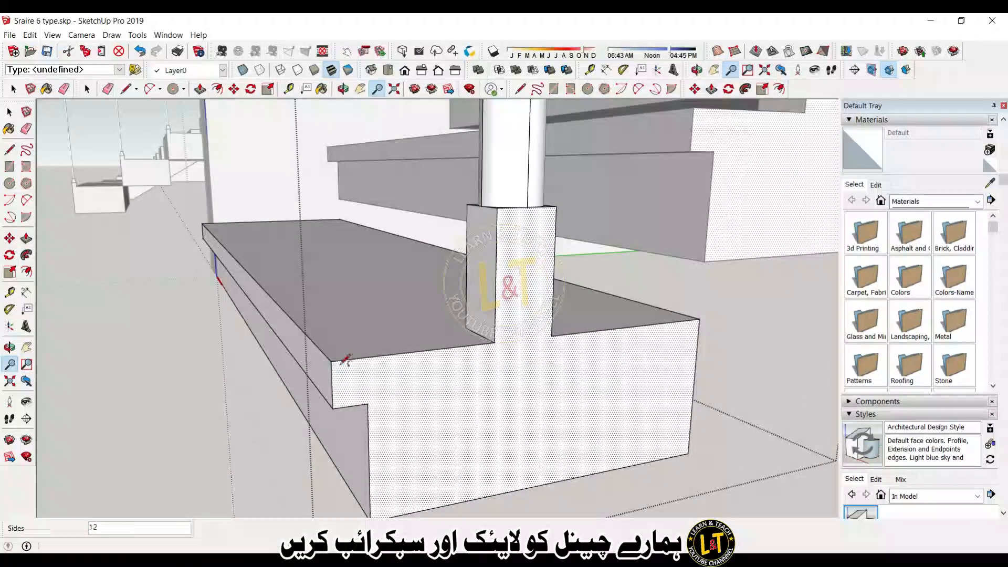
click(330, 361)
click(367, 404)
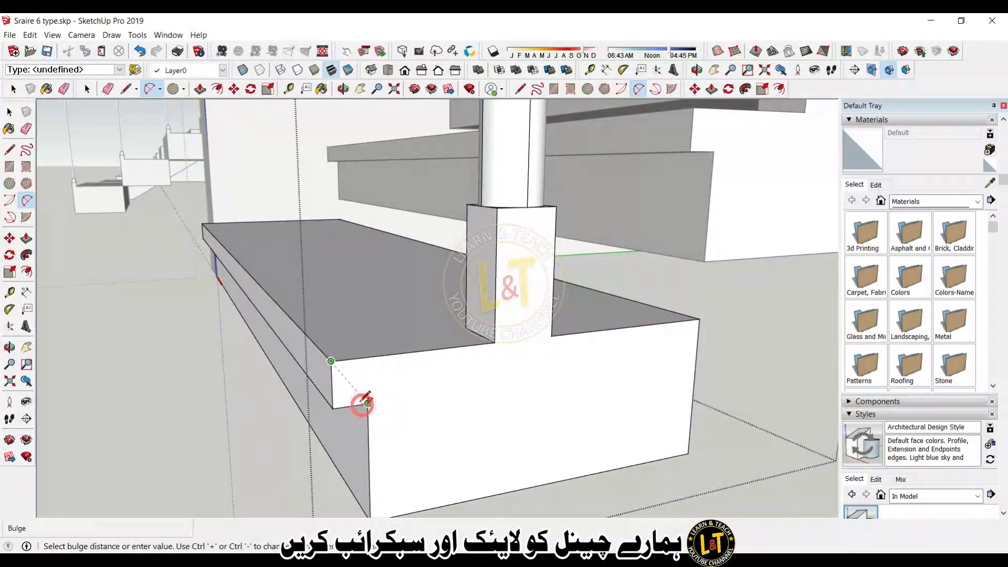
scroll(367, 403, up, 1)
scroll(358, 399, up, 1)
click(359, 401)
key(p)
drag(331, 404, 171, 213)
middle_drag(221, 263, 347, 343)
scroll(324, 358, down, 3)
Step: Pull the tread's top face up 1" to thicken it above the curved nosing
key(space)
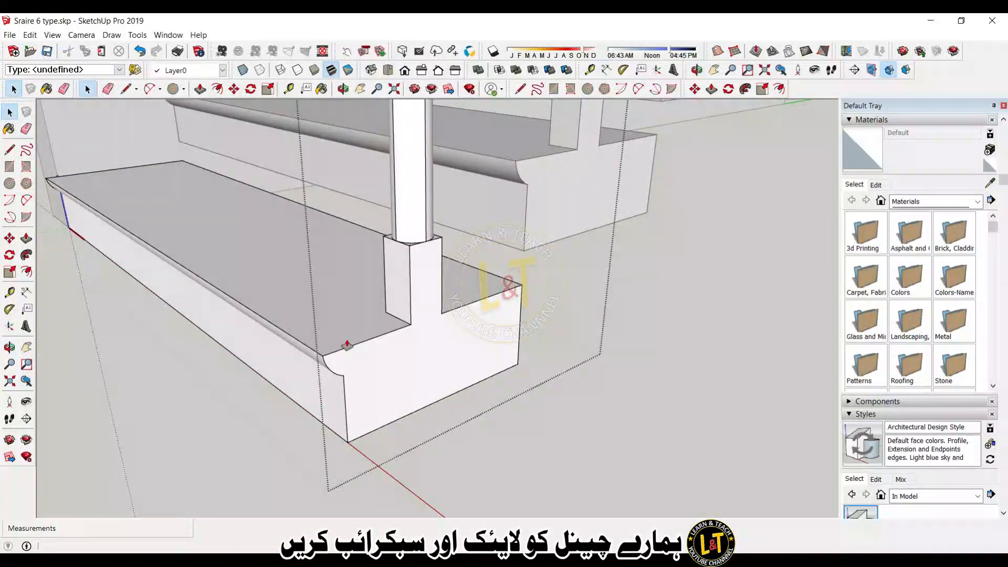
key(p)
drag(328, 337, 330, 327)
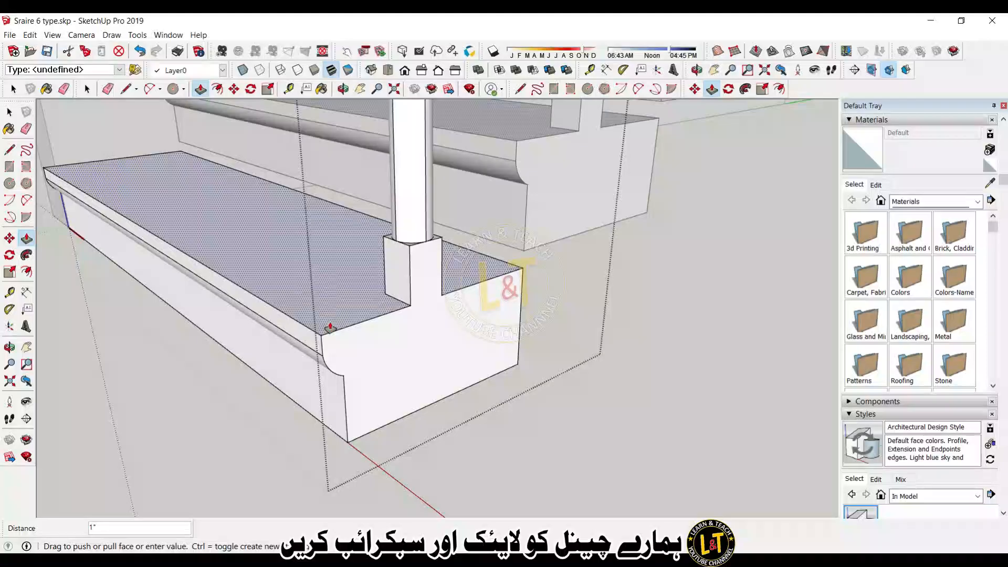
Step: Paint the tread's top, front edge and curved nosing with the Wood Cherry Original material
key(space)
triple_click(331, 326)
double_click(331, 326)
click(910, 204)
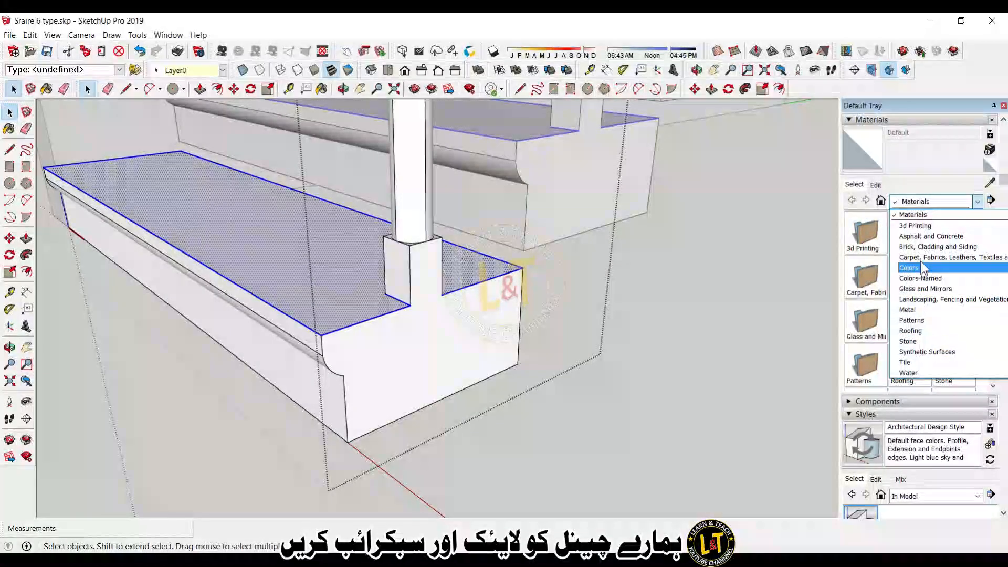
scroll(924, 307, down, 2)
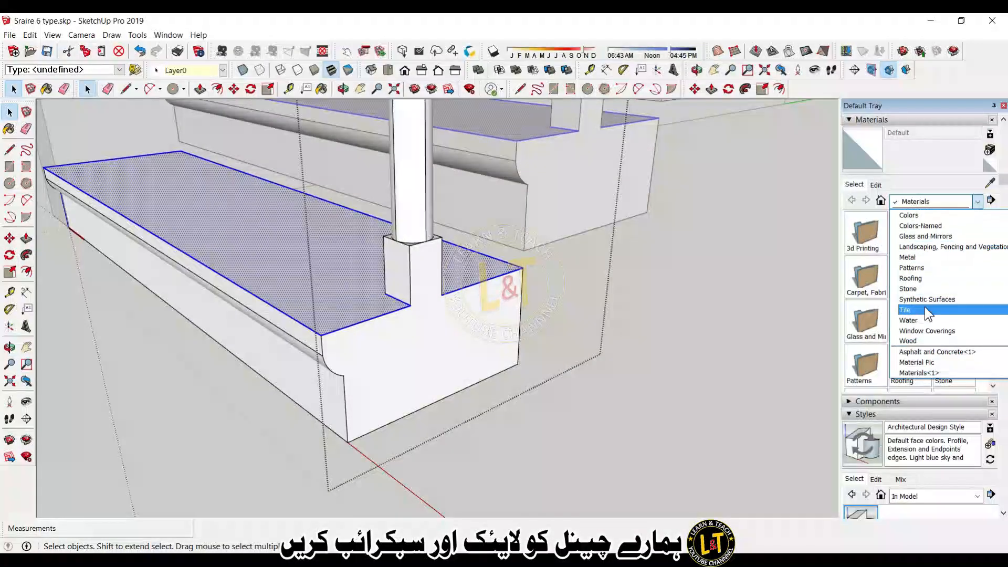
click(913, 340)
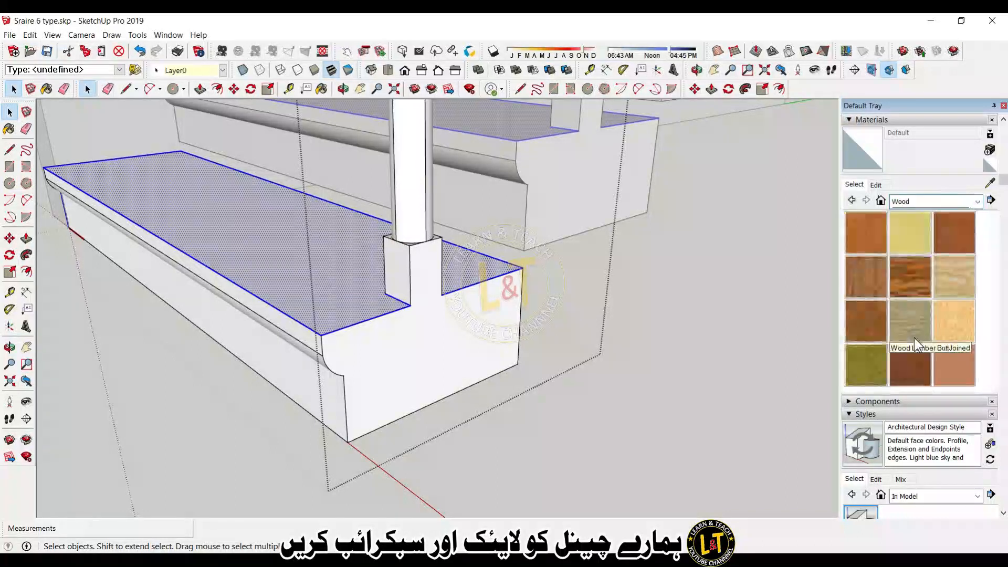
click(956, 235)
click(336, 302)
click(310, 333)
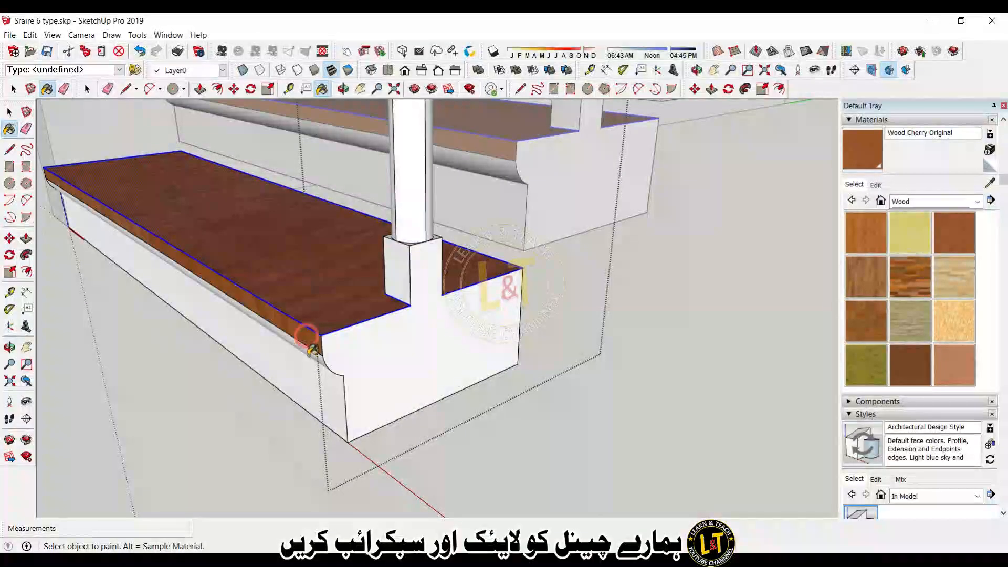
click(312, 351)
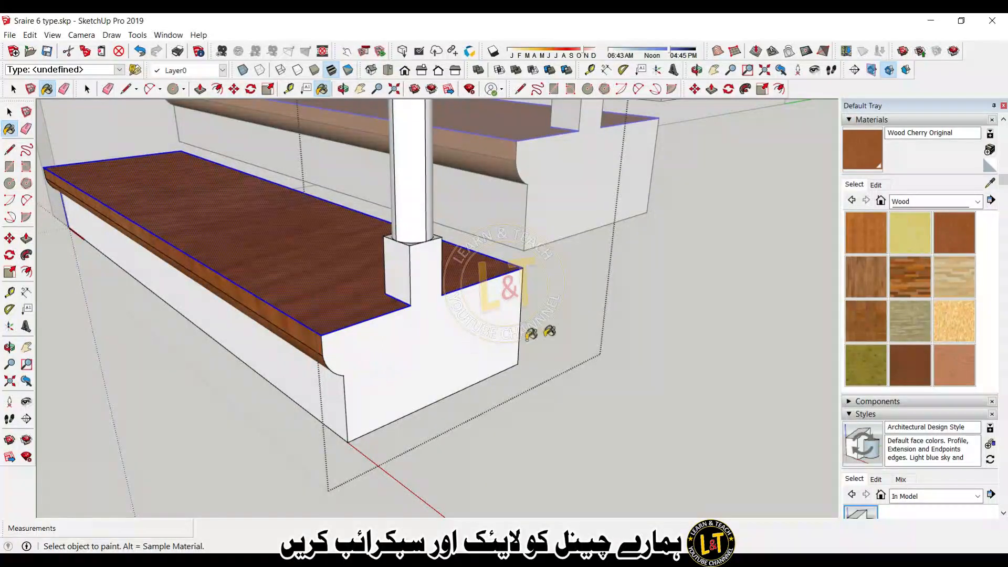
Step: Paint the step's riser face with the Wood Plywood Knots material
click(858, 377)
click(317, 403)
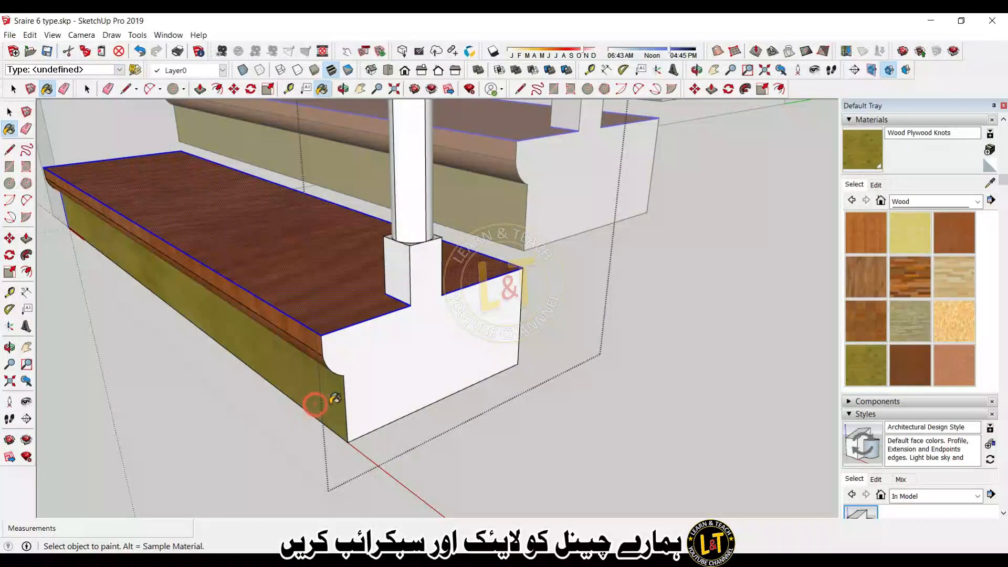
scroll(413, 352, down, 2)
scroll(444, 277, up, 1)
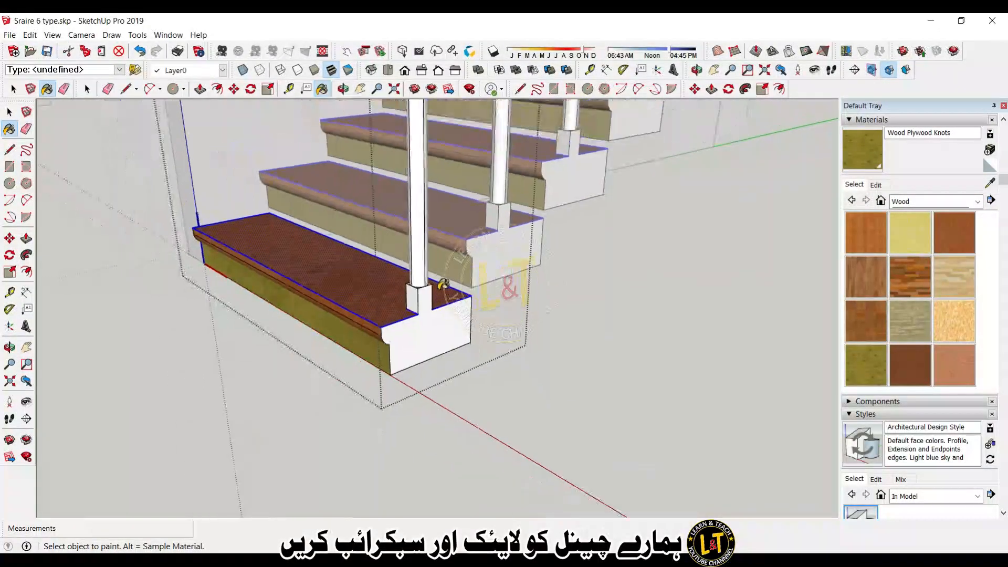
scroll(431, 286, up, 1)
Step: Select the round baluster surface and paint it with the Metal Corrugated Shiny material
key(space)
click(425, 299)
double_click(425, 298)
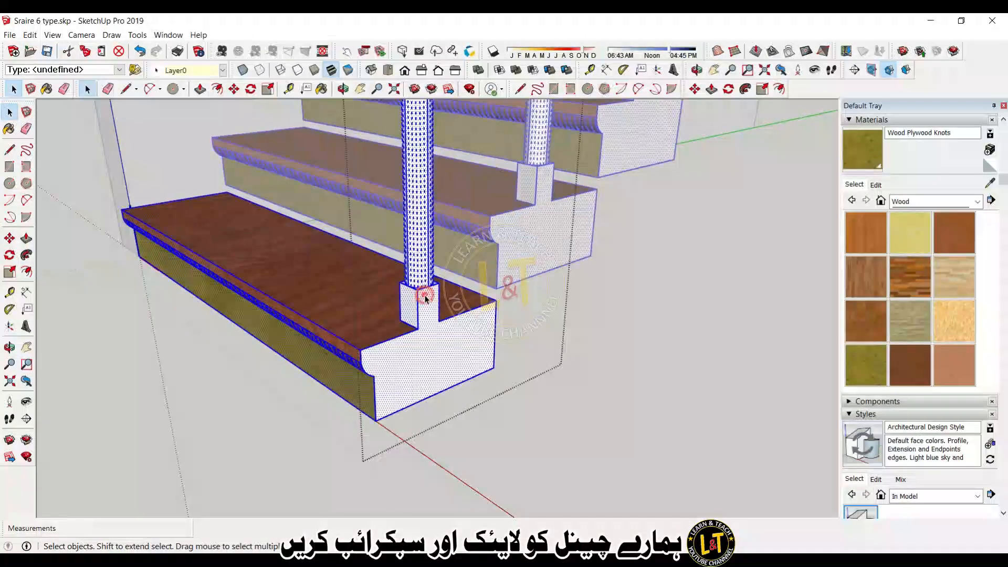
click(425, 298)
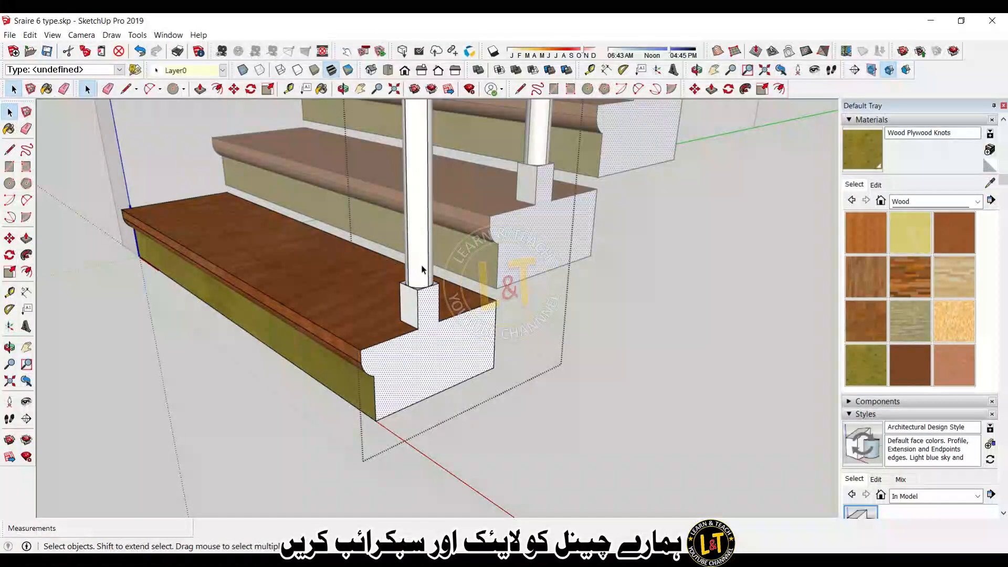
click(422, 268)
key(b)
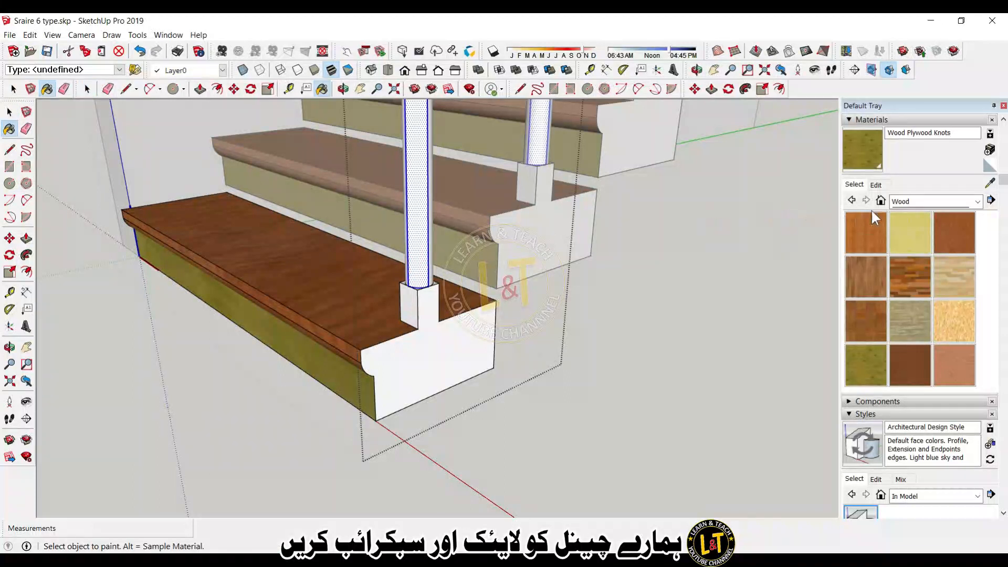
click(916, 201)
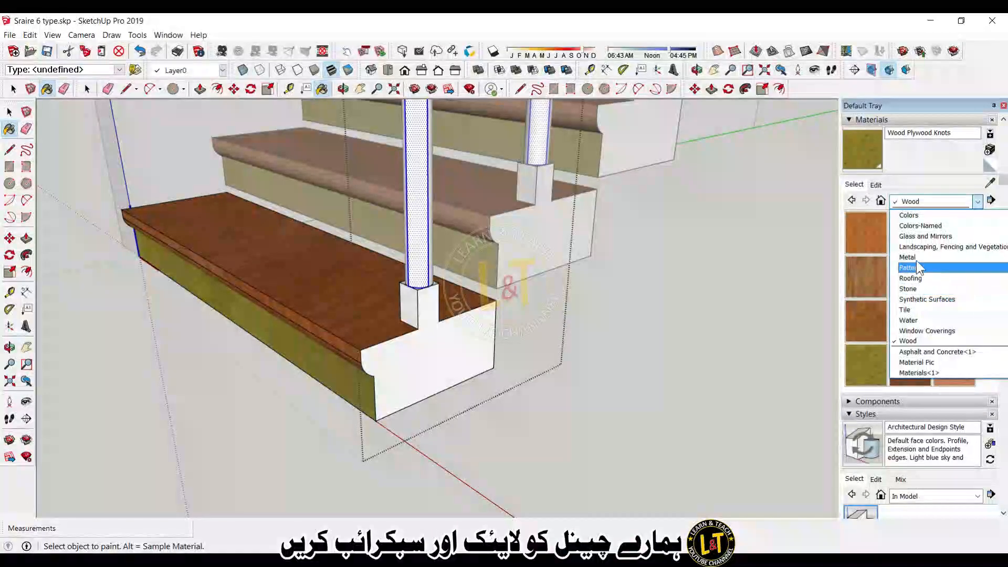
click(915, 256)
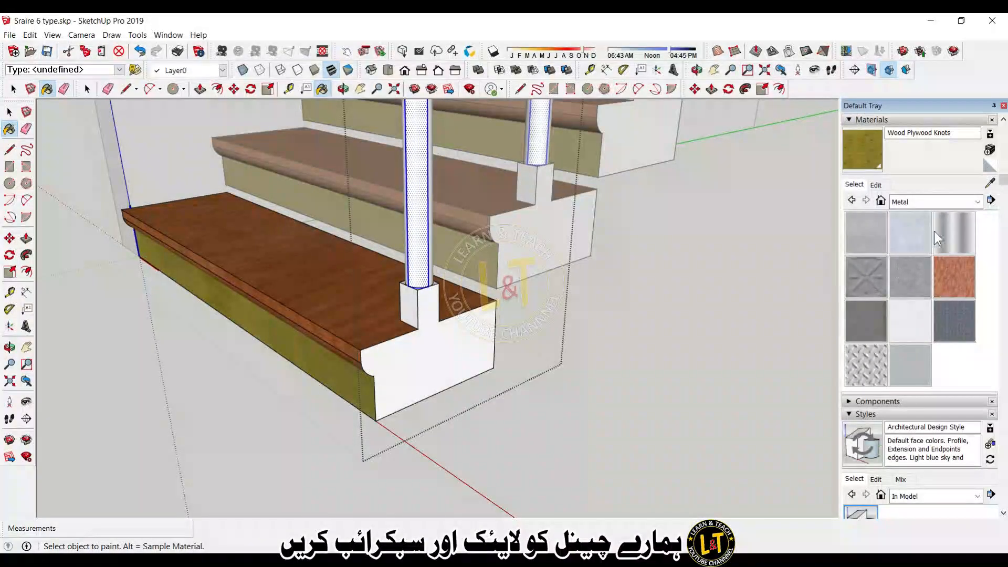
click(936, 237)
click(417, 223)
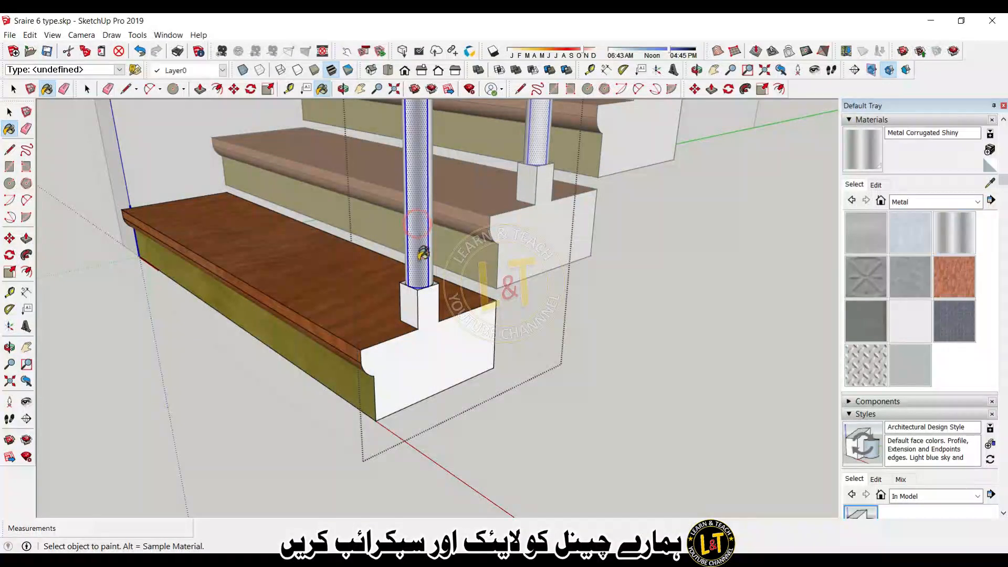
Step: Paint the step's end face and the remaining baluster and base block faces with Metal Corrugated Shiny
click(419, 294)
middle_drag(418, 293, 437, 292)
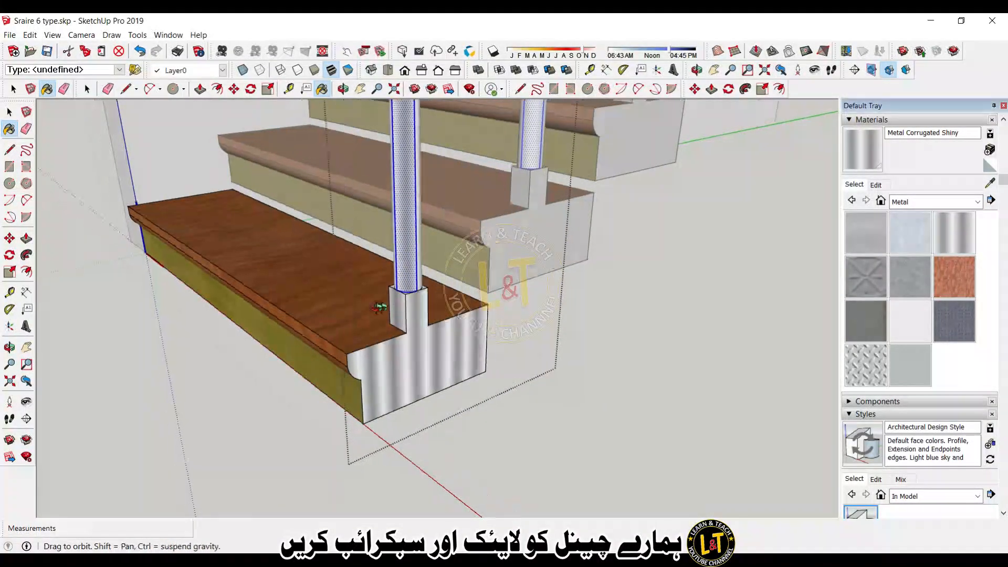
scroll(367, 294, up, 5)
middle_drag(314, 296, 575, 312)
click(307, 239)
mouse_move(340, 356)
middle_down()
mouse_move(585, 336)
mouse_move(558, 313)
mouse_move(564, 265)
middle_up()
click(566, 257)
middle_drag(518, 303, 590, 283)
click(591, 287)
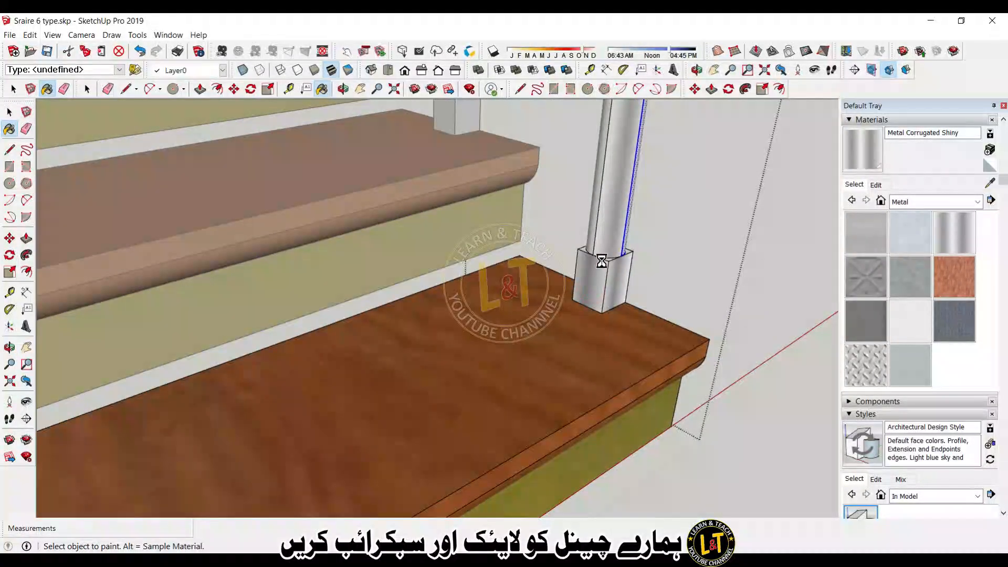
scroll(590, 278, down, 6)
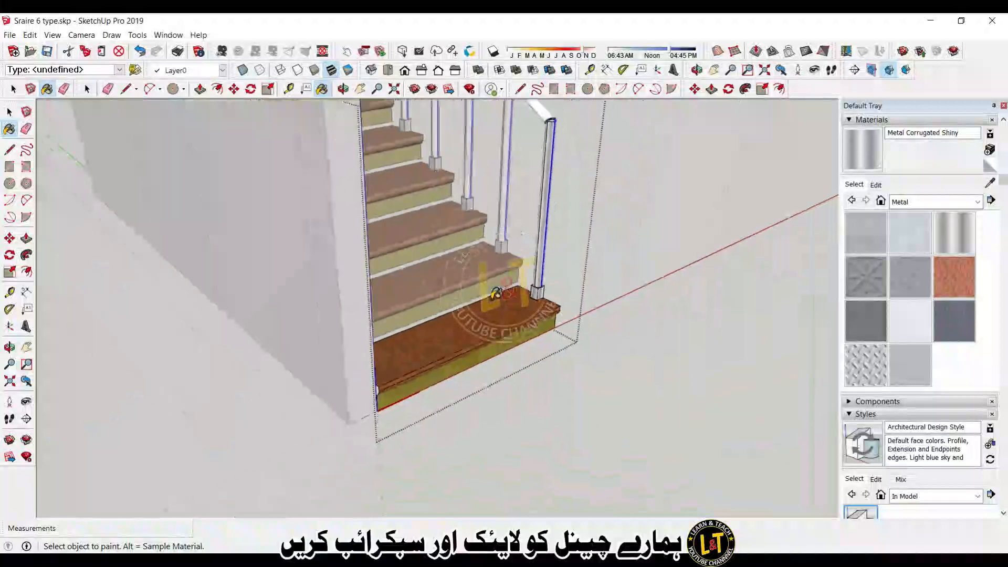
Step: Finish editing the step component and return to the whole model
middle_drag(504, 324, 400, 387)
key(space)
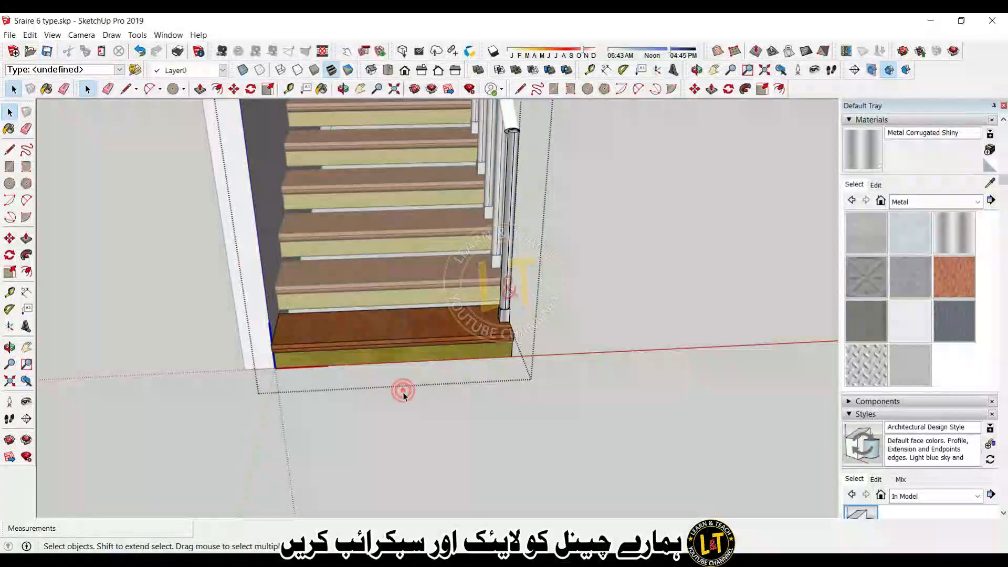
click(404, 399)
click(403, 394)
Step: Paint the large side wall beside the staircase with the in-model Tile_Various_Tan material
middle_drag(375, 344, 367, 428)
scroll(367, 429, down, 5)
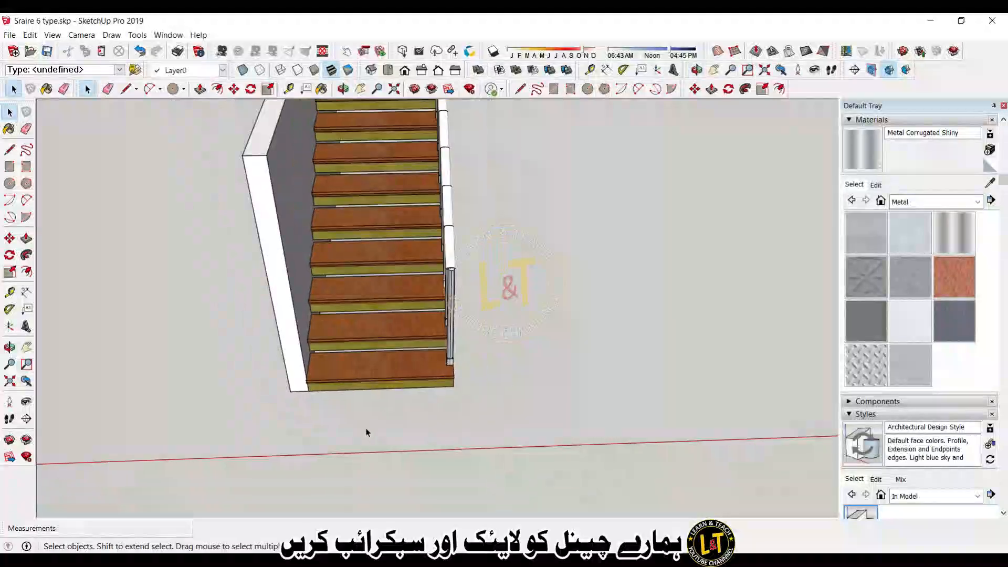
middle_drag(351, 381, 349, 247)
scroll(348, 247, up, 3)
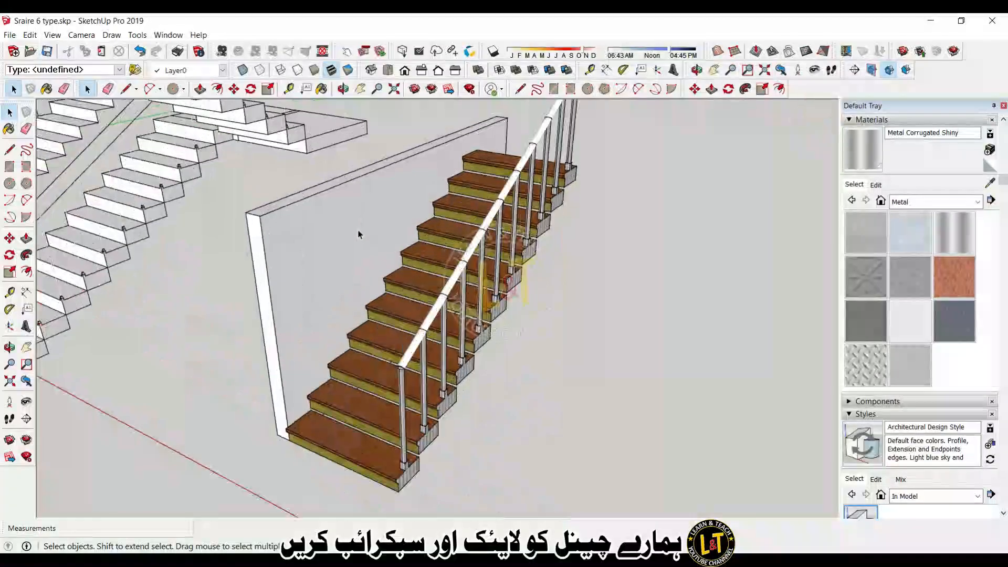
click(902, 202)
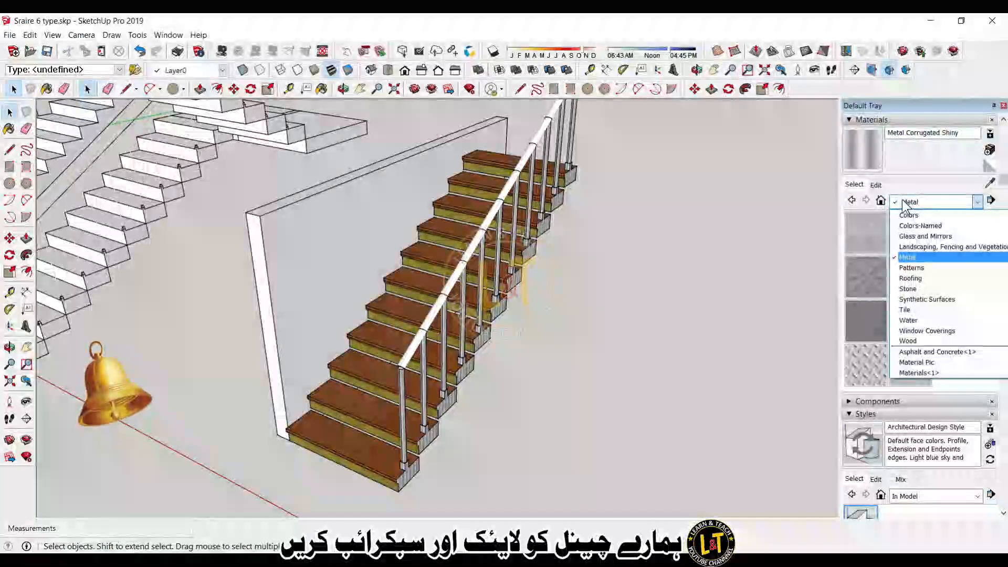
click(917, 225)
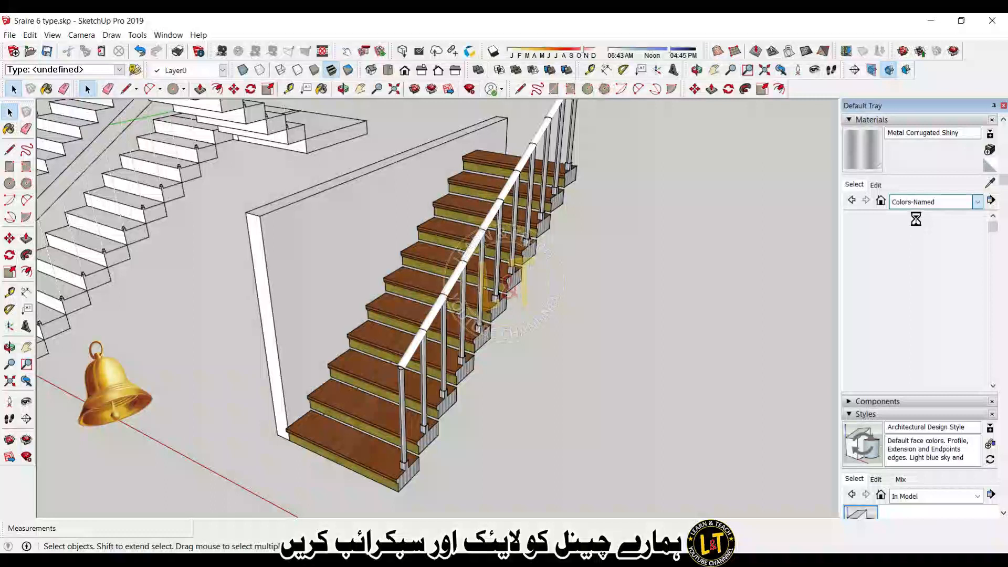
click(909, 201)
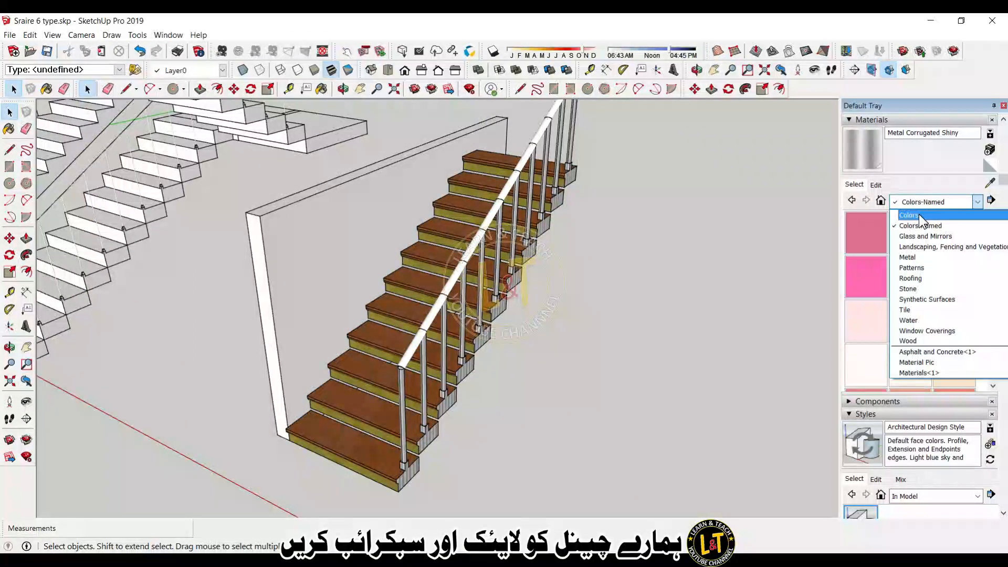
click(918, 214)
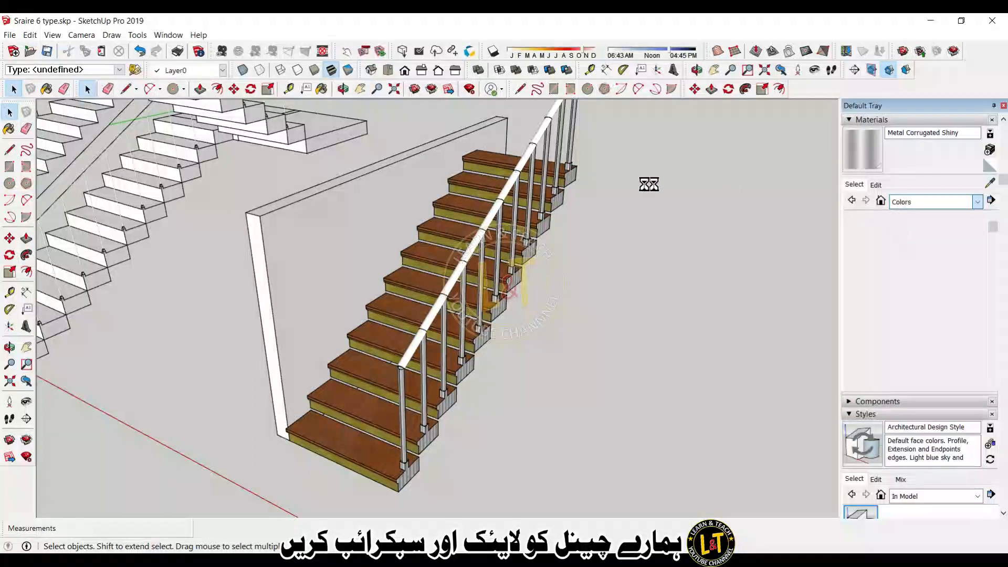
click(880, 200)
scroll(924, 312, down, 3)
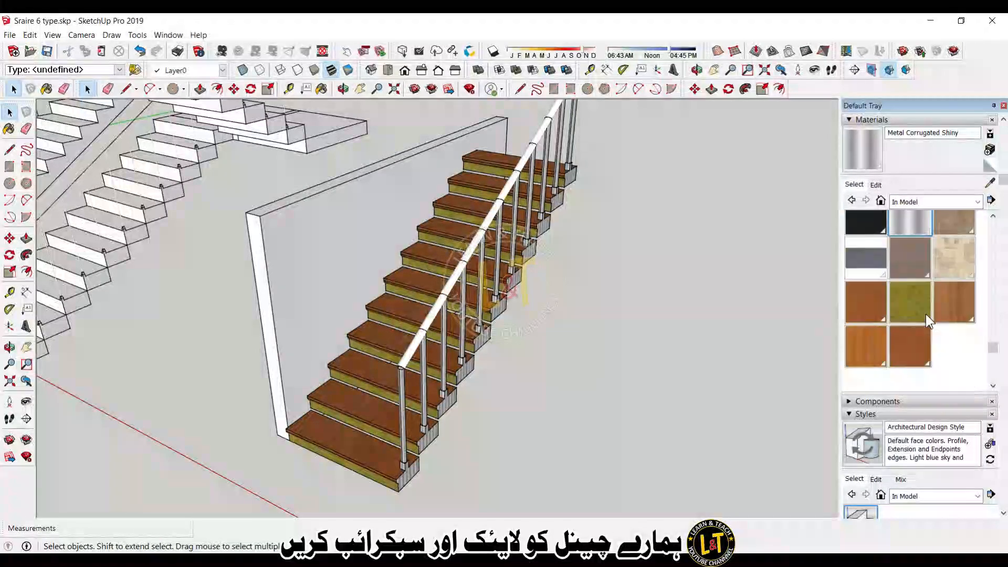
click(952, 262)
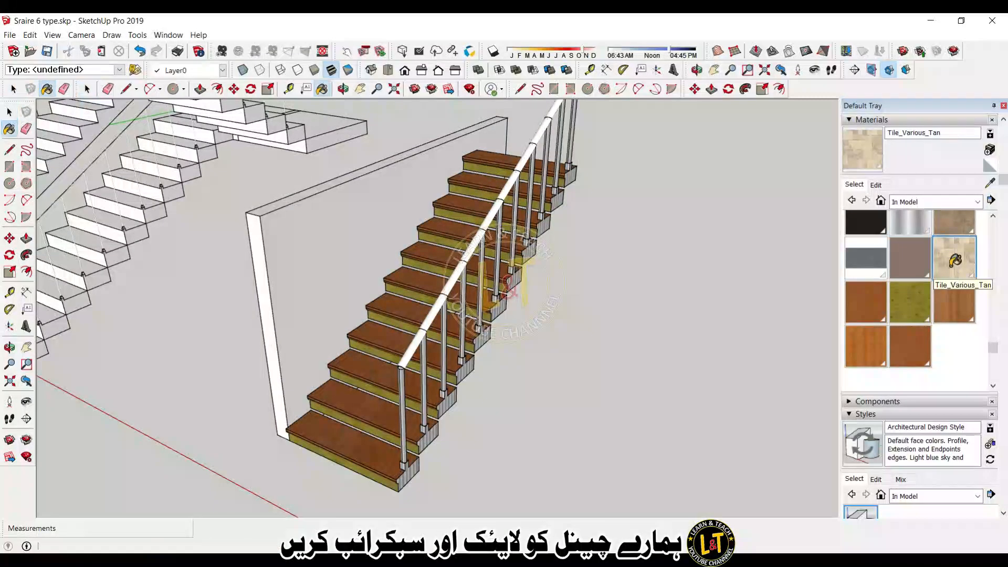
click(346, 259)
Step: Open a step component for editing, select its connected geometry and choose Metal Corrugated Shiny from the in-model materials
middle_drag(341, 273, 167, 212)
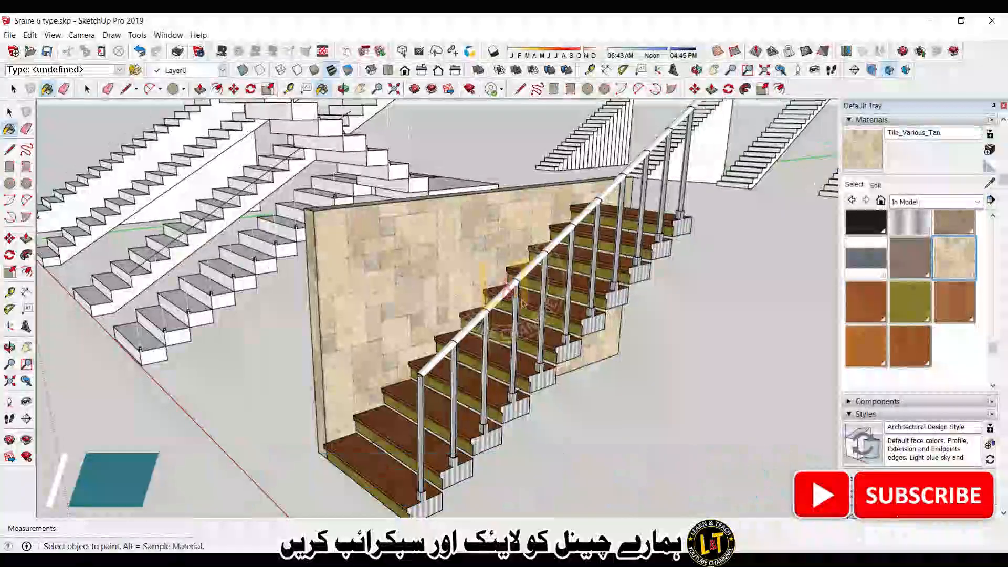
key(space)
triple_click(503, 300)
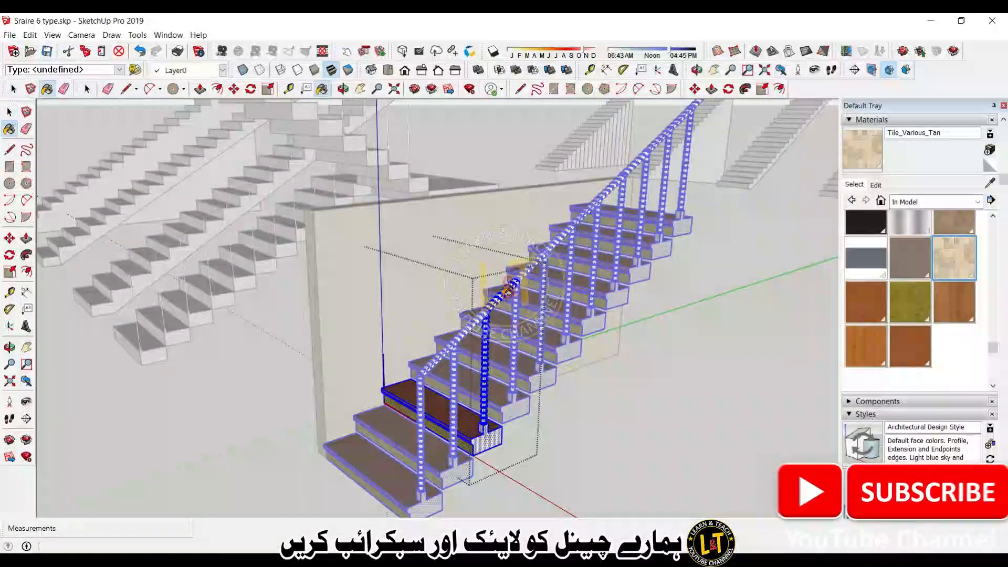
key(b)
click(909, 226)
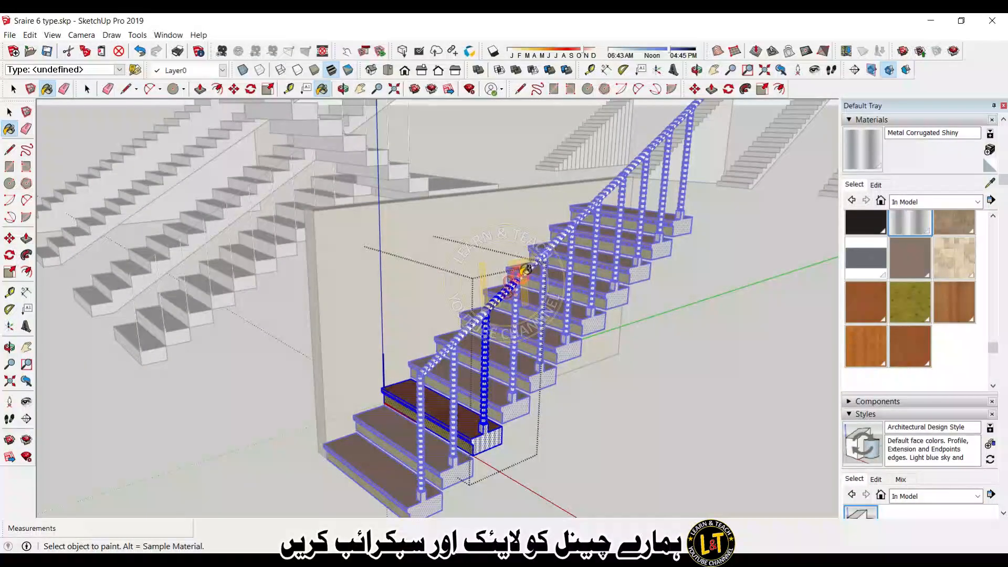
Step: Try painting the step component's entire selected geometry with Metal Corrugated Shiny, and undo the paint
click(505, 289)
key(space)
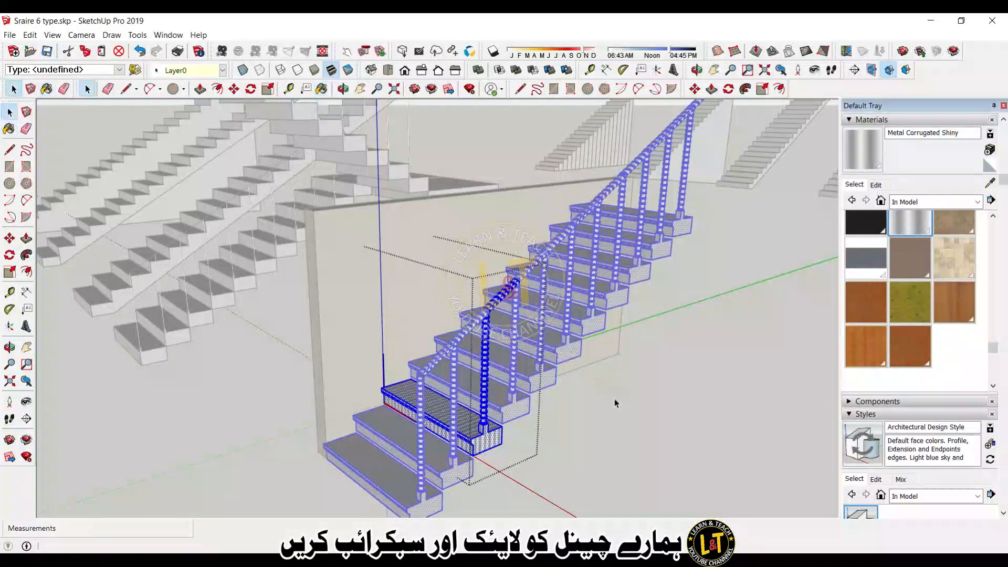
click(612, 400)
double_click(504, 409)
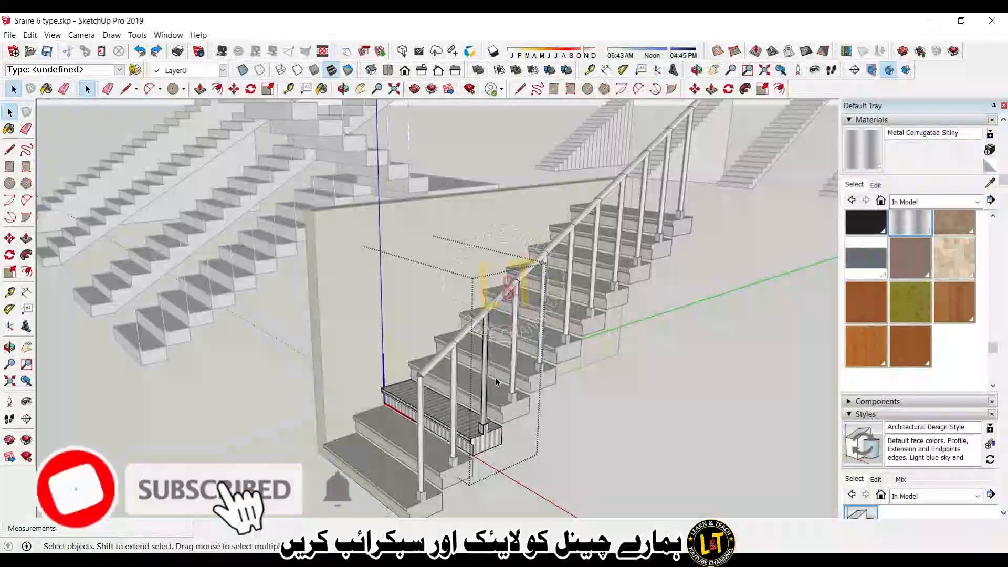
key(ctrl+z)
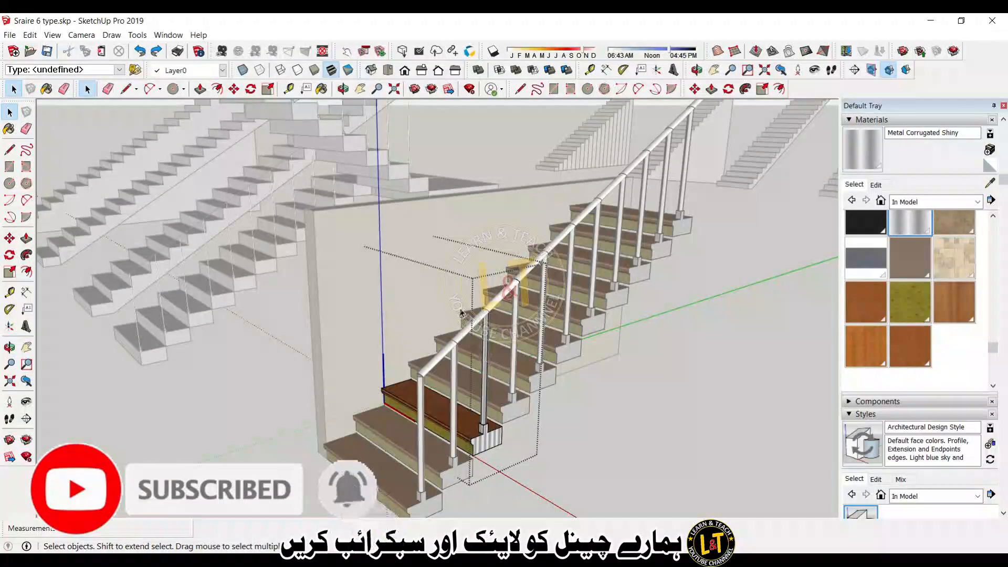
Step: Select only the handrail surface, paint it with Metal Corrugated Shiny, and finish editing the component
scroll(484, 350, up, 3)
double_click(479, 354)
double_click(478, 355)
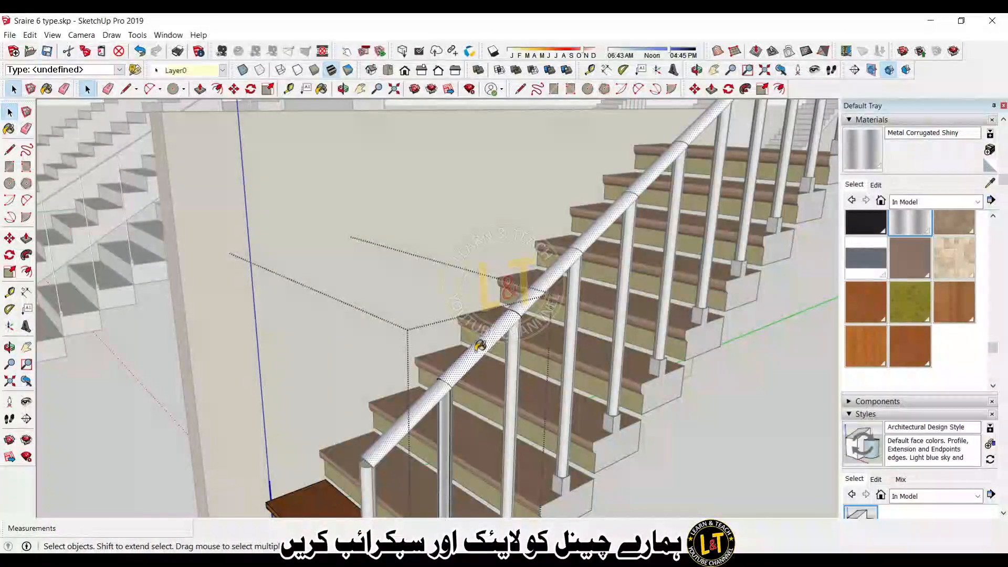
key(b)
click(478, 349)
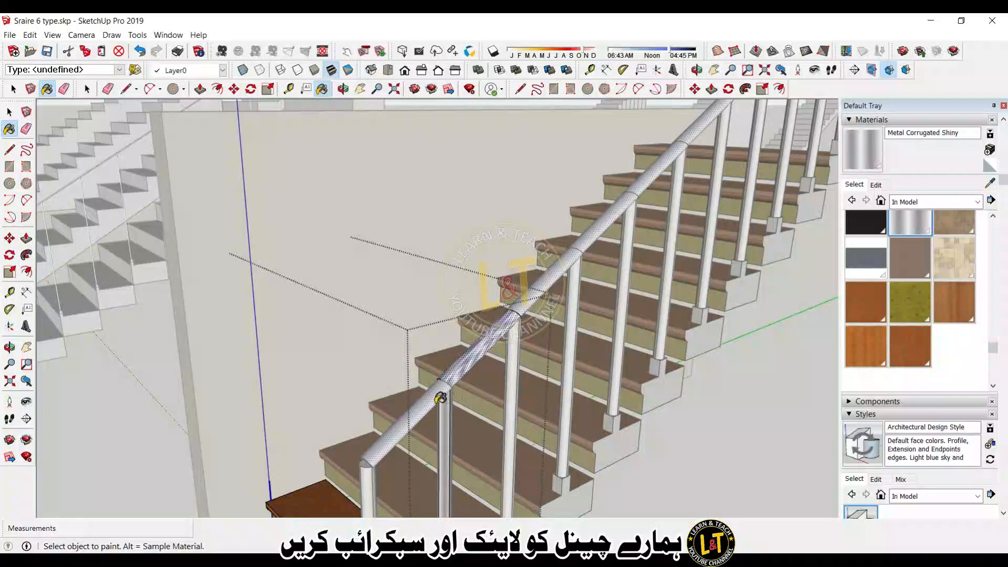
key(space)
click(694, 442)
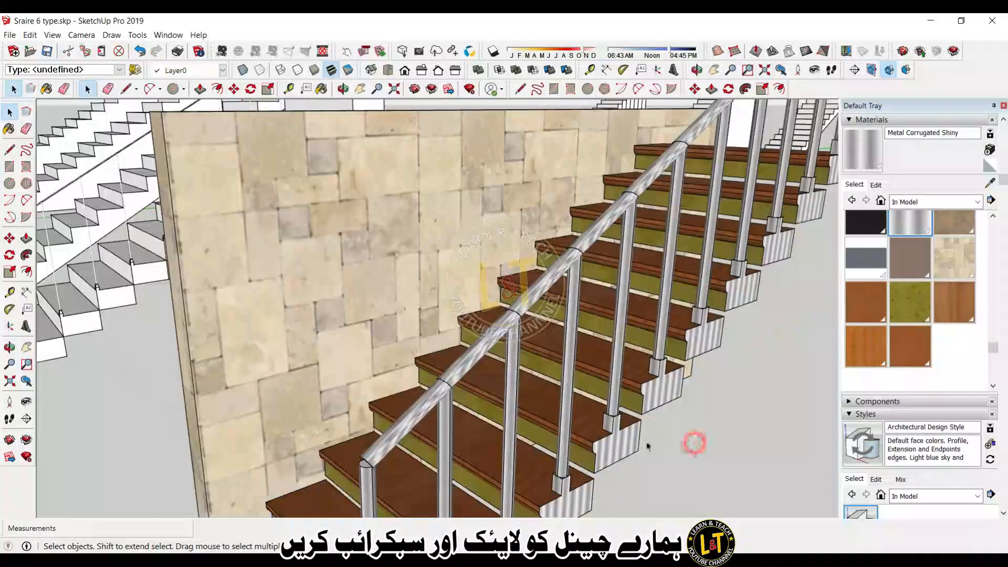
Step: Examine the textured straight staircase alongside the other straight, landing and curved staircase models in the scene
scroll(501, 392, down, 10)
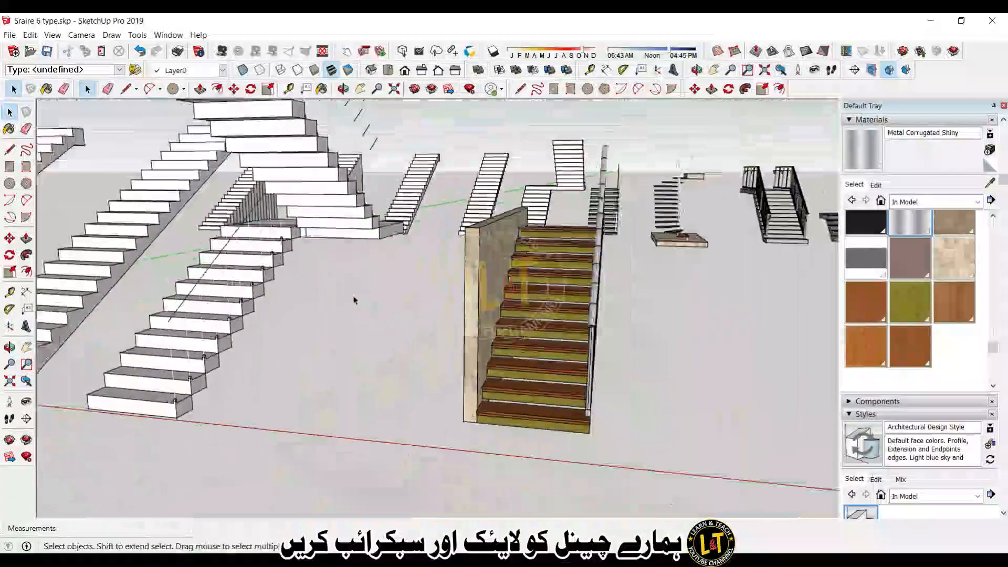
middle_drag(354, 299, 332, 427)
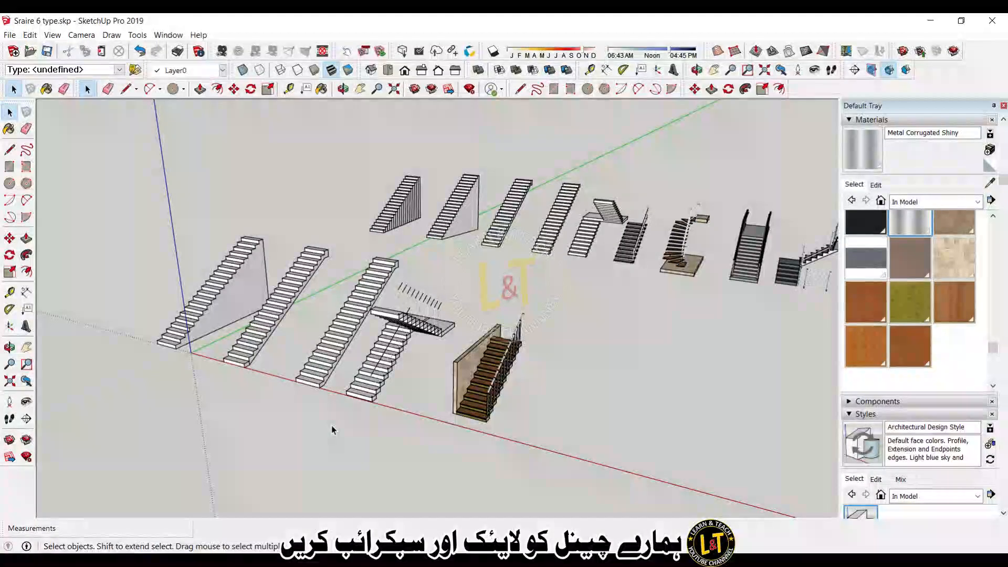
middle_drag(506, 437, 509, 376)
scroll(508, 286, up, 10)
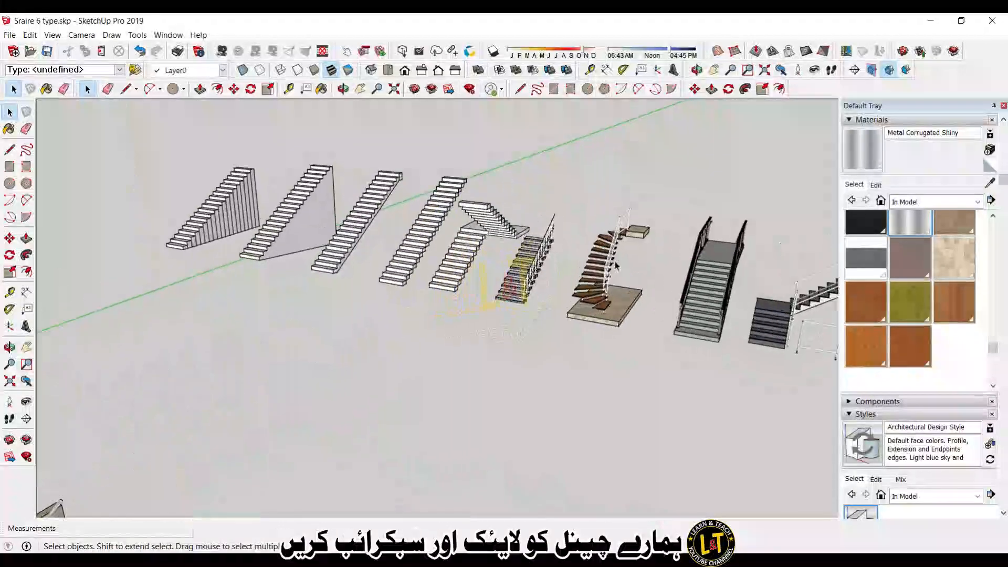
scroll(621, 257, up, 3)
scroll(725, 331, down, 8)
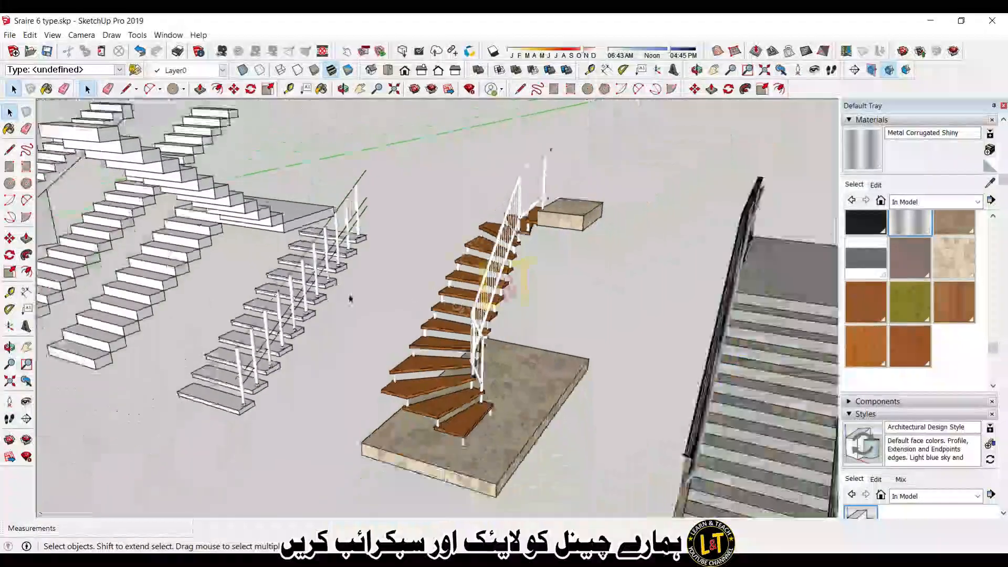
scroll(803, 450, up, 4)
scroll(604, 367, down, 2)
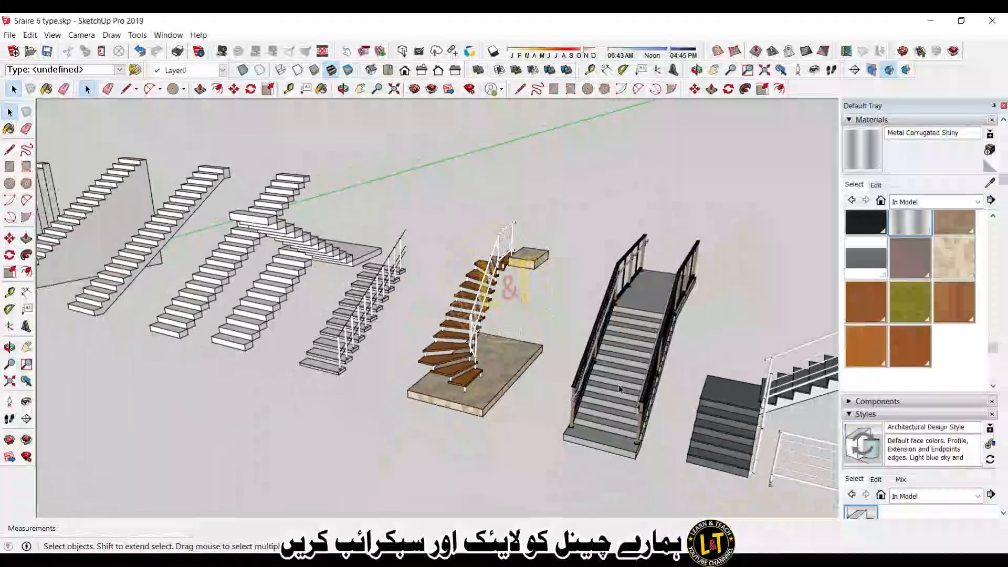
scroll(488, 334, down, 2)
scroll(707, 395, up, 4)
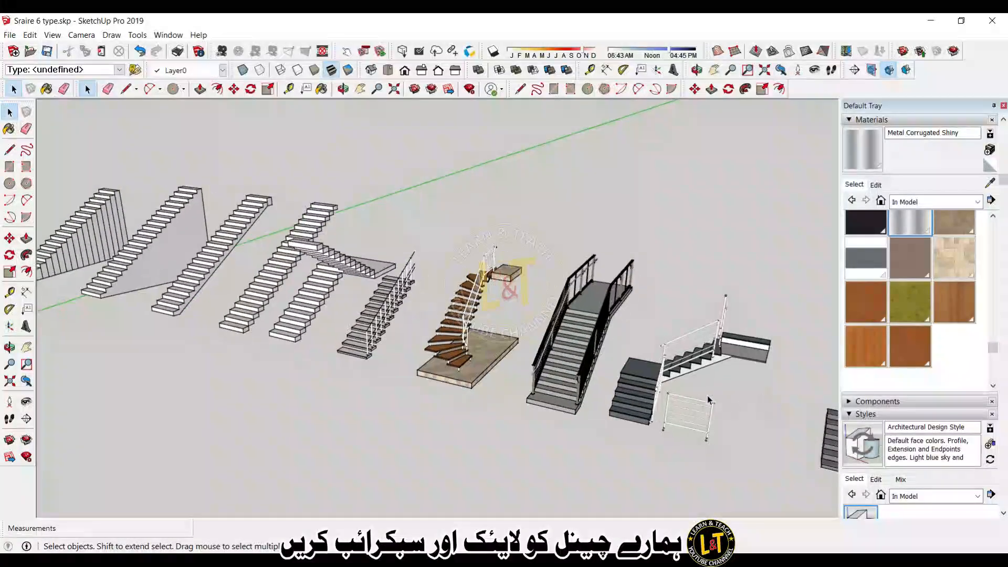
scroll(697, 373, down, 5)
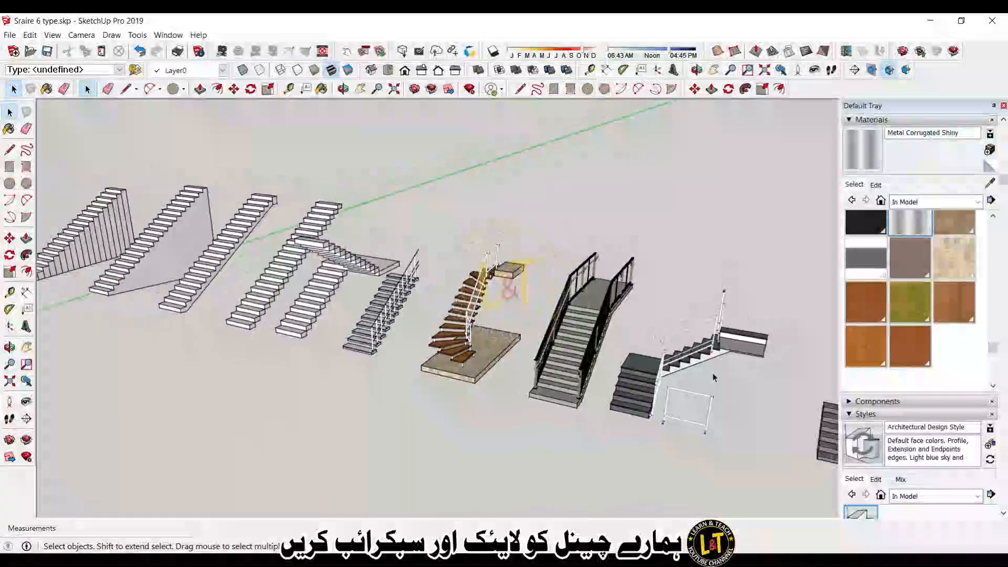
scroll(726, 385, down, 1)
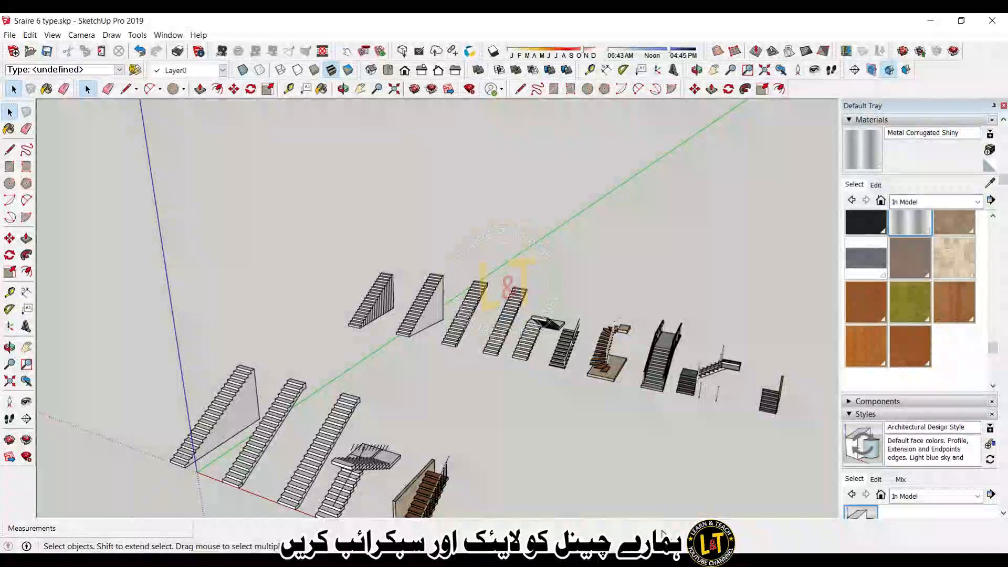
middle_drag(278, 399, 321, 427)
middle_drag(371, 345, 460, 422)
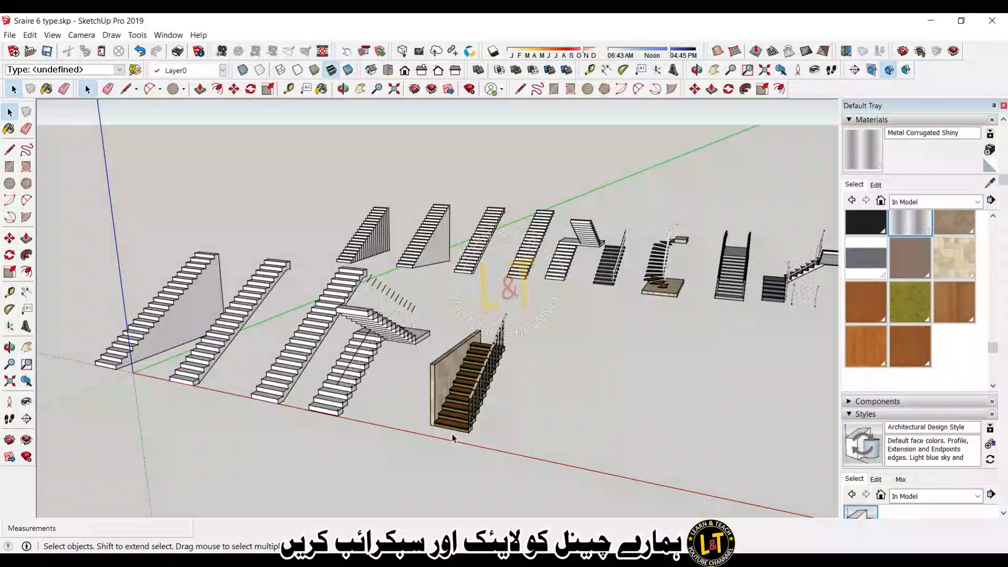
scroll(453, 438, up, 5)
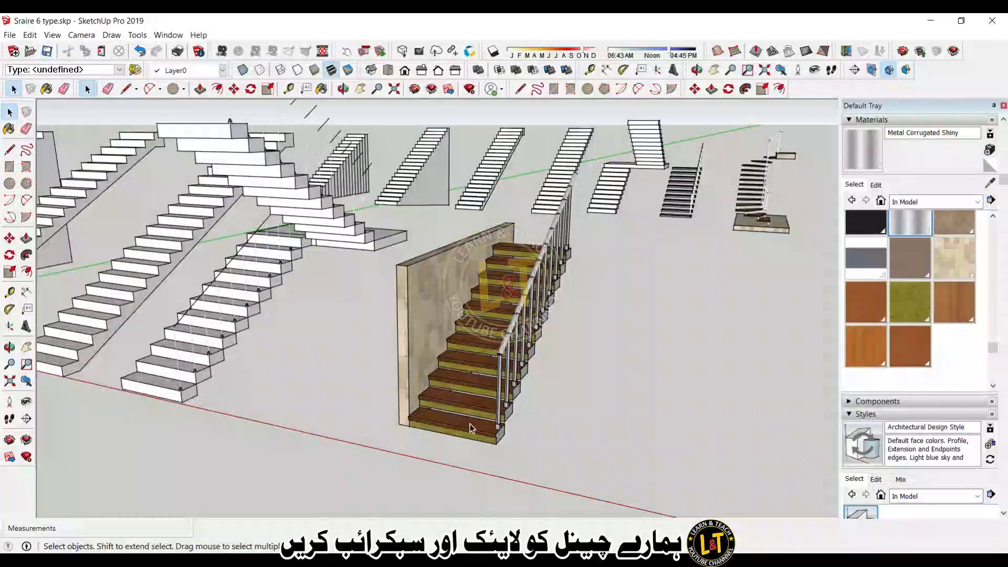